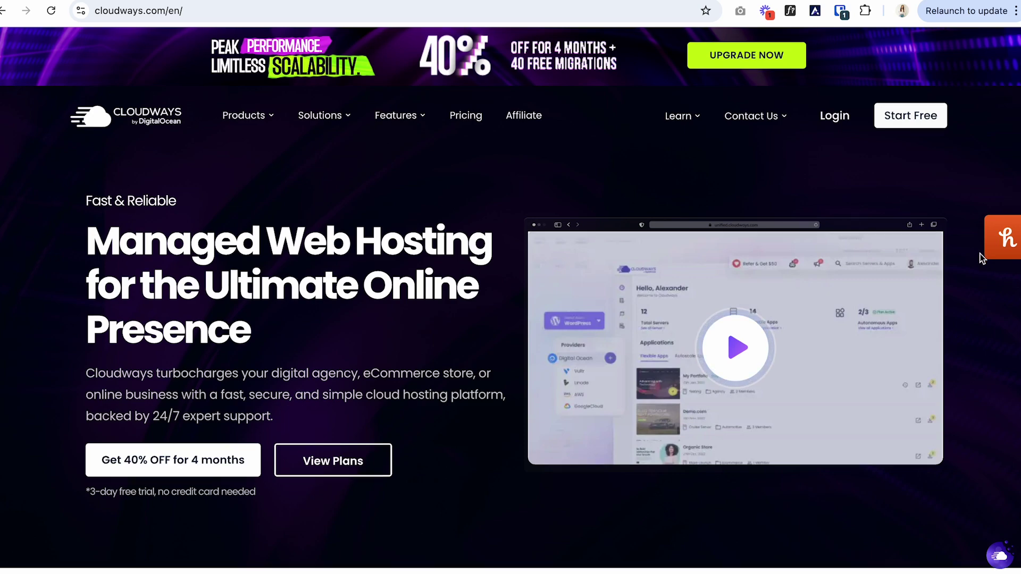
# Scroll the homepage, then go to Pricing and look through the hosting plans.
pyautogui.scroll(-3, 981, 257)
pyautogui.scroll(-15, 981, 258)
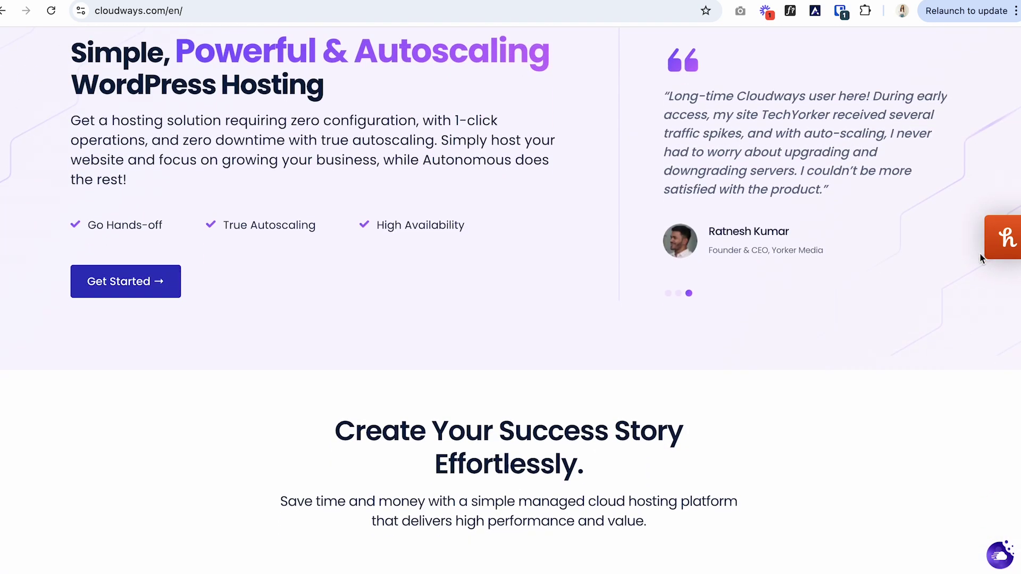
pyautogui.scroll(-6, 981, 258)
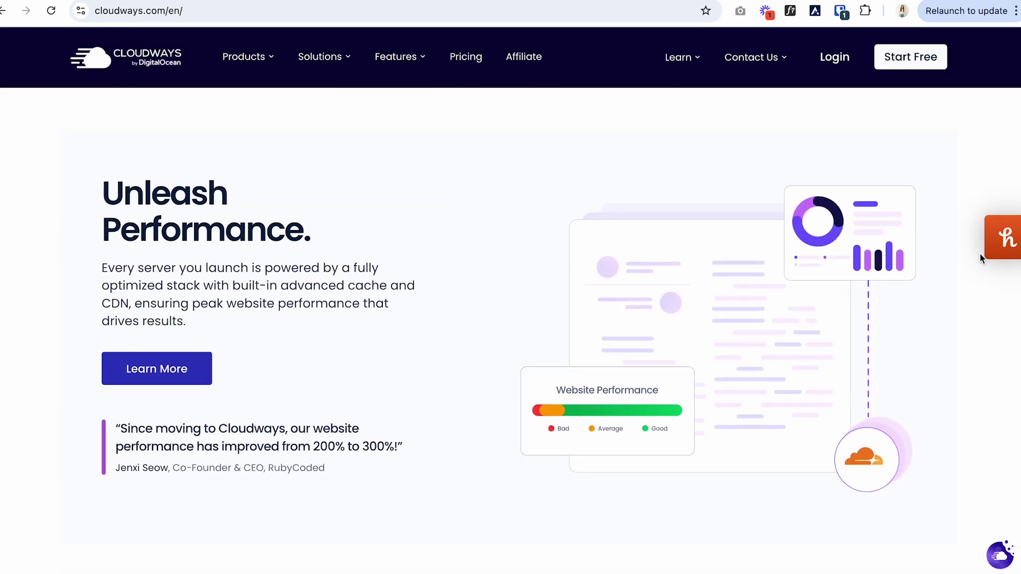
pyautogui.click(470, 60)
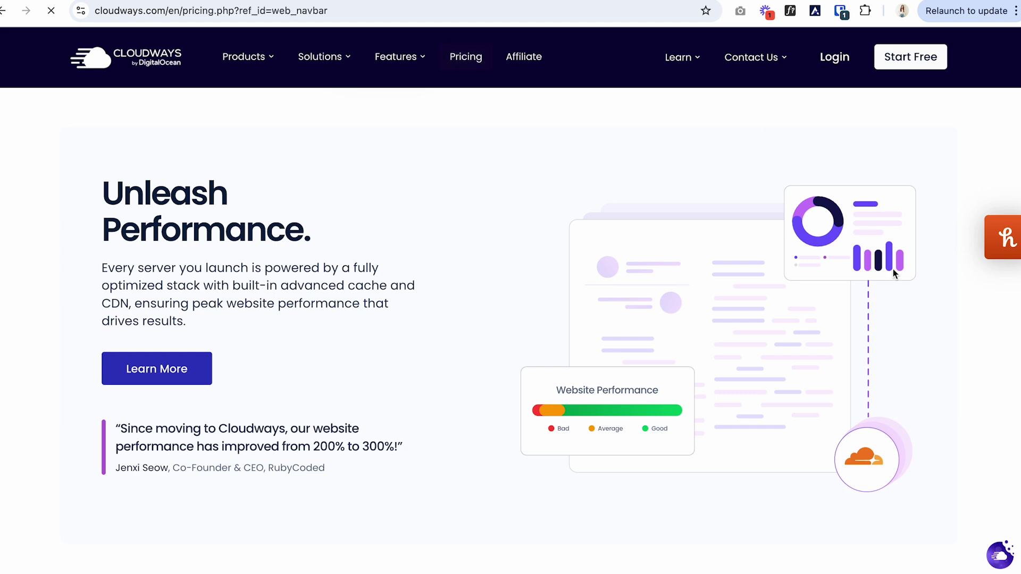
pyautogui.scroll(-7, 947, 191)
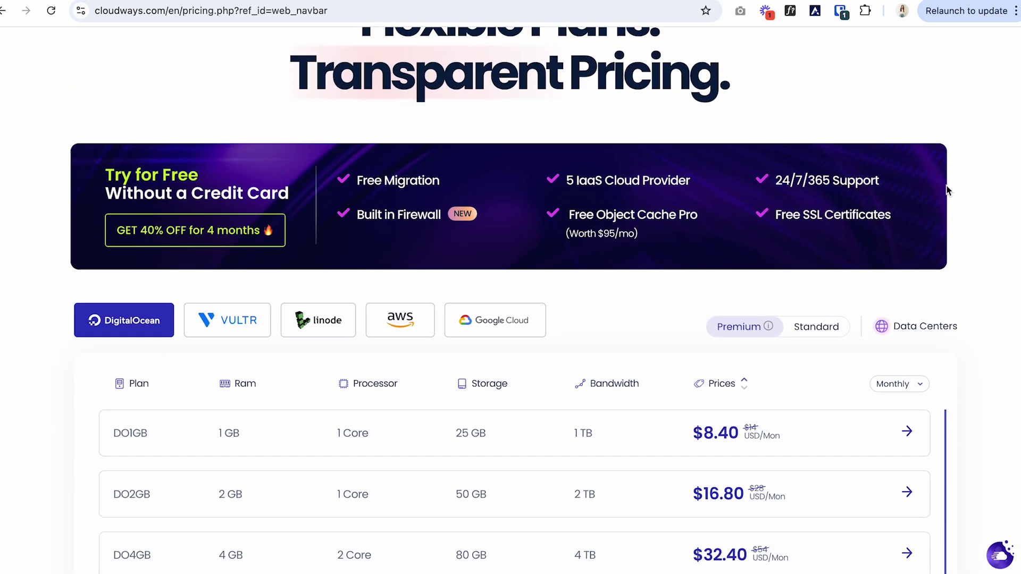
pyautogui.scroll(-2, 947, 191)
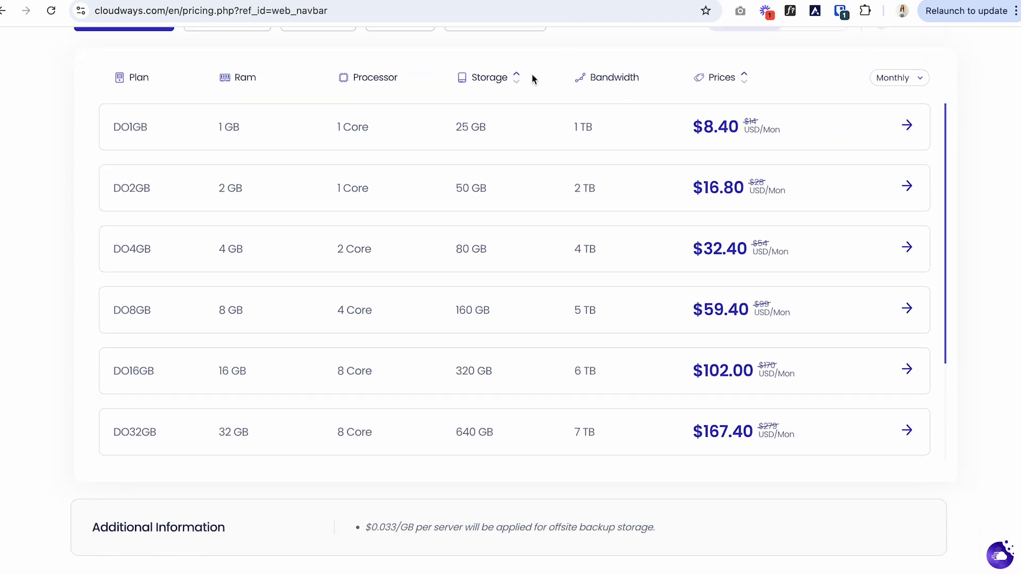
pyautogui.scroll(-5, 474, 474)
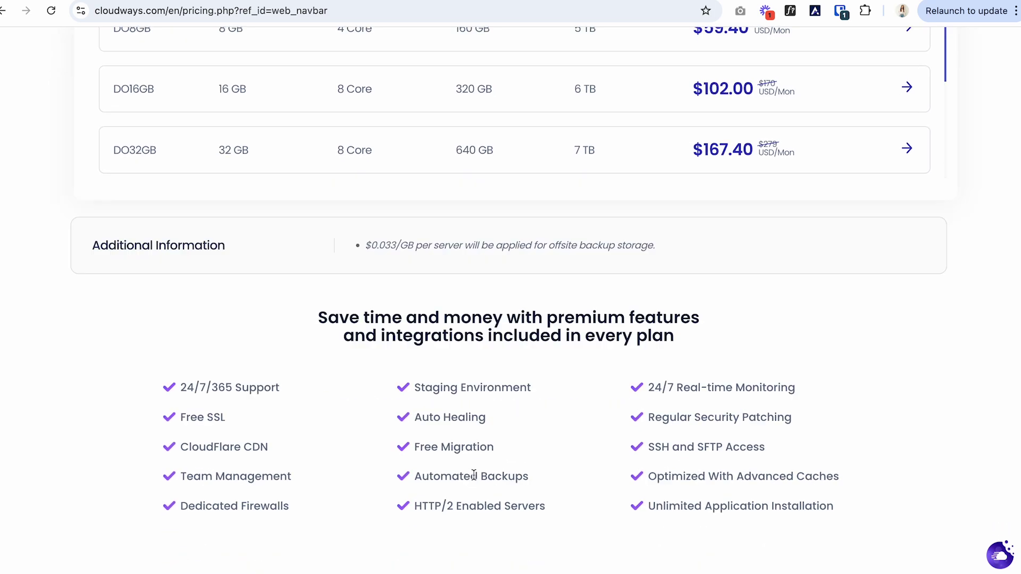
pyautogui.scroll(-20, 474, 474)
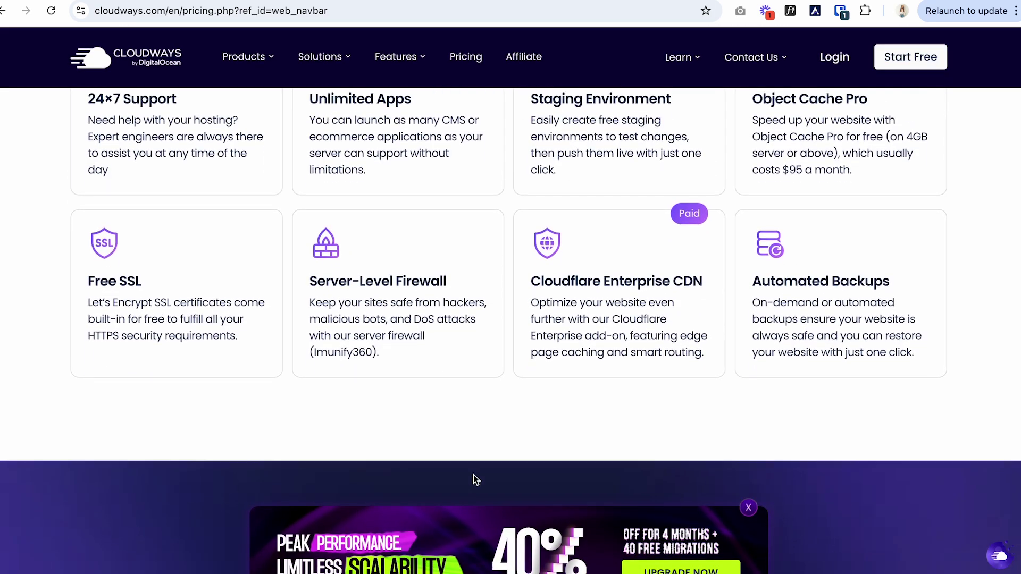
pyautogui.scroll(-2, 474, 418)
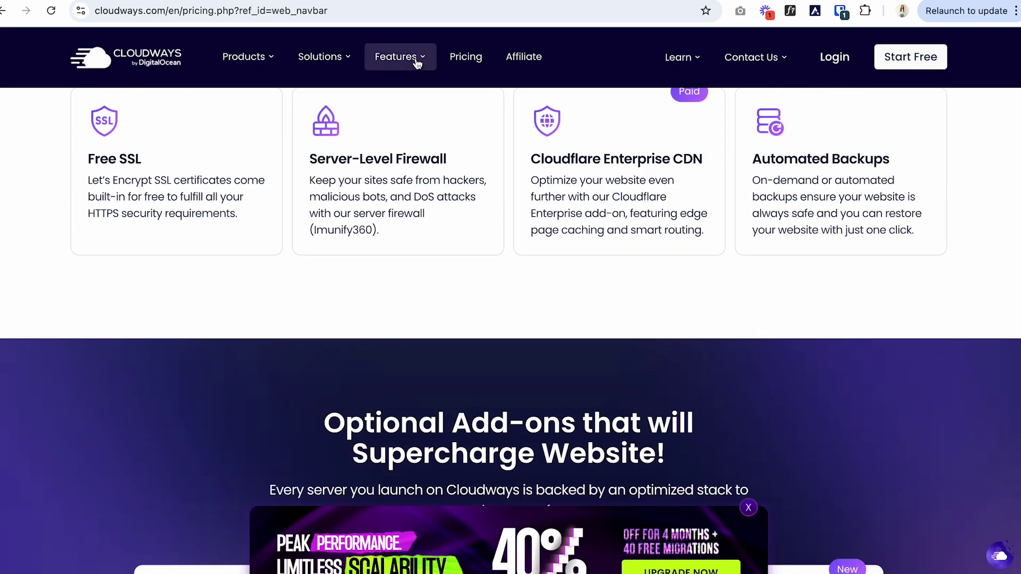
# Go to the Features > Performance page and scroll down it.
pyautogui.moveTo(417, 64)
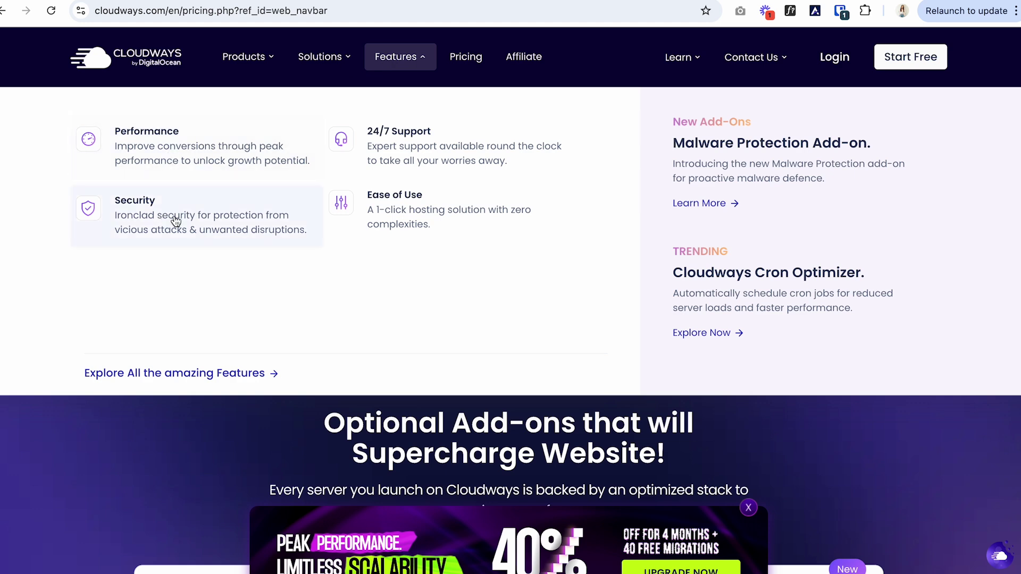
pyautogui.click(212, 151)
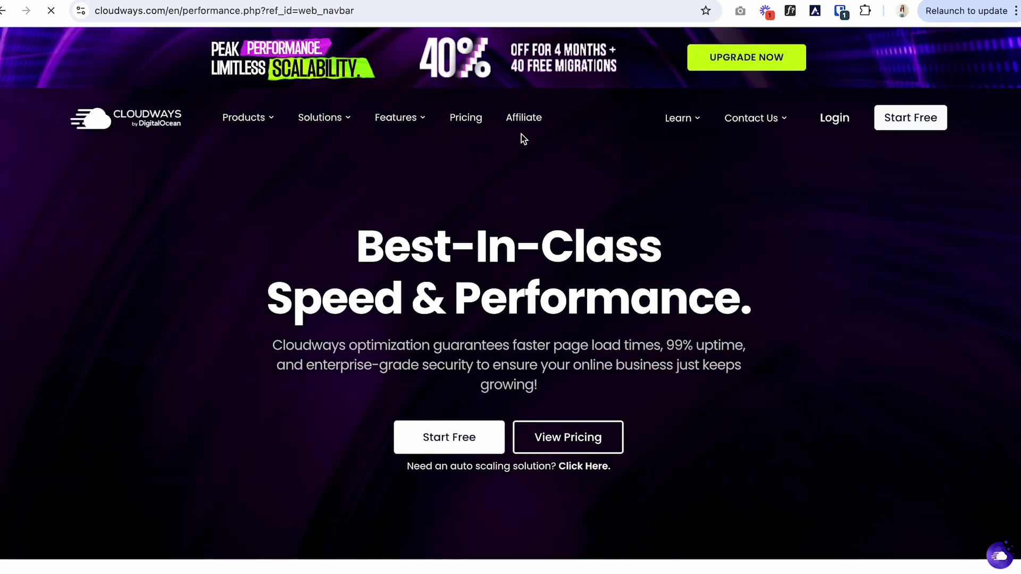
pyautogui.scroll(-10, 650, 361)
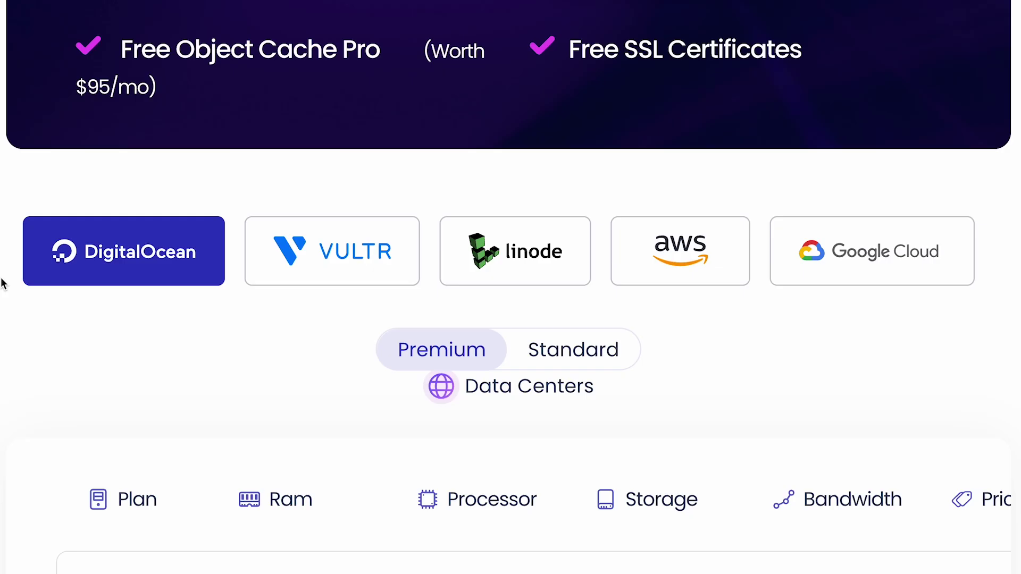
# Scroll through the DigitalOcean plan table, including the Prices column.
pyautogui.scroll(-6, 2, 283)
pyautogui.scroll(2, 2, 282)
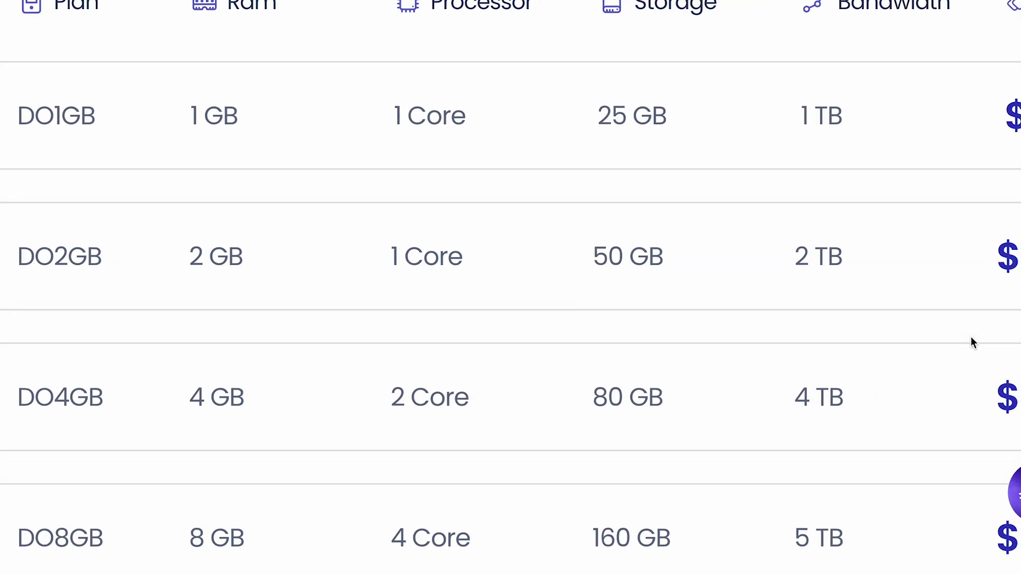
pyautogui.hscroll(4, 971, 336)
pyautogui.hscroll(3, 971, 336)
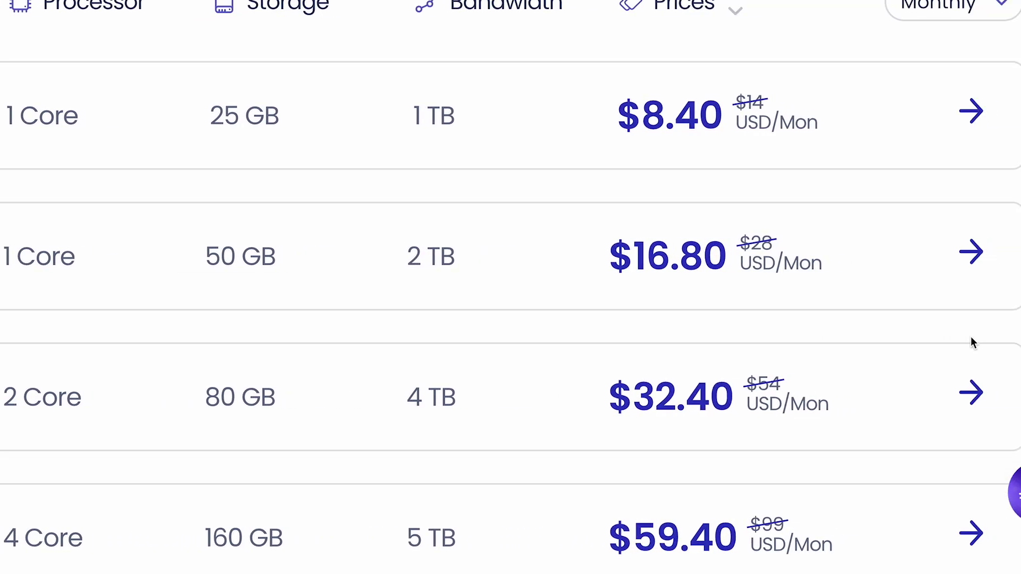
pyautogui.hscroll(-5, 971, 336)
pyautogui.hscroll(-2, 971, 336)
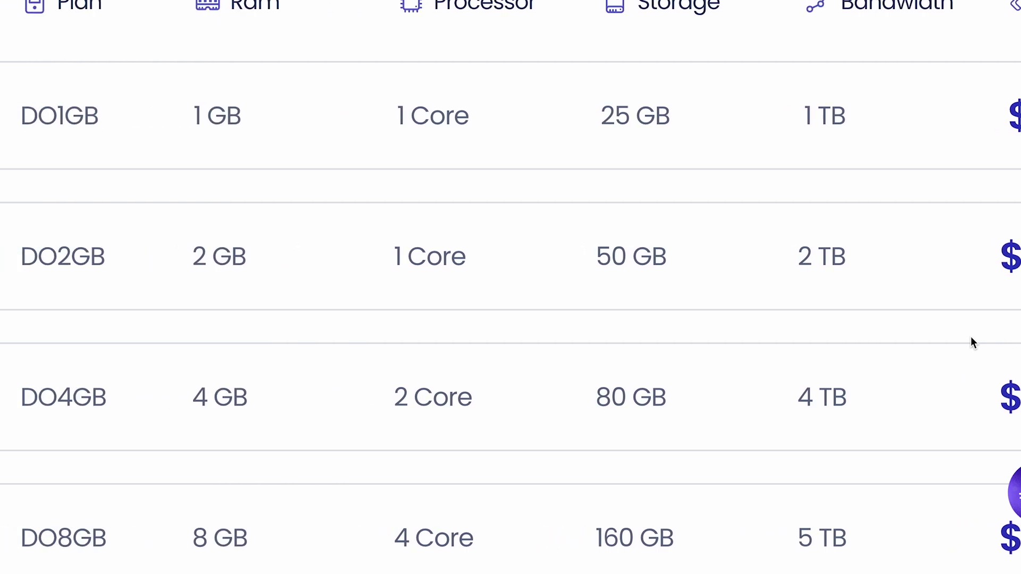
pyautogui.scroll(-5, 971, 336)
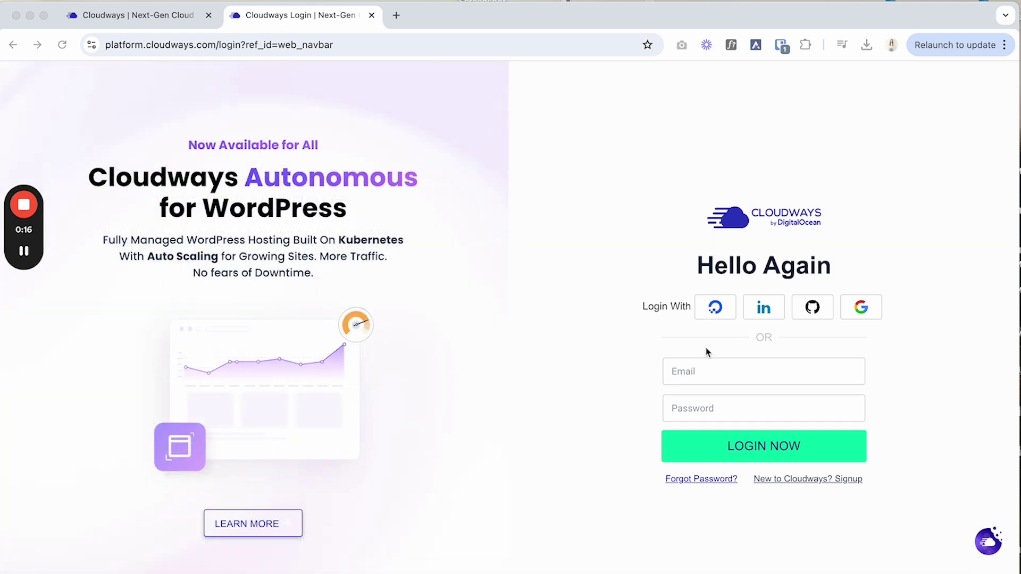
# Switch to the first tab for the unified.cloudways.com dashboard showing 0 servers and apps.
pyautogui.click(131, 18)
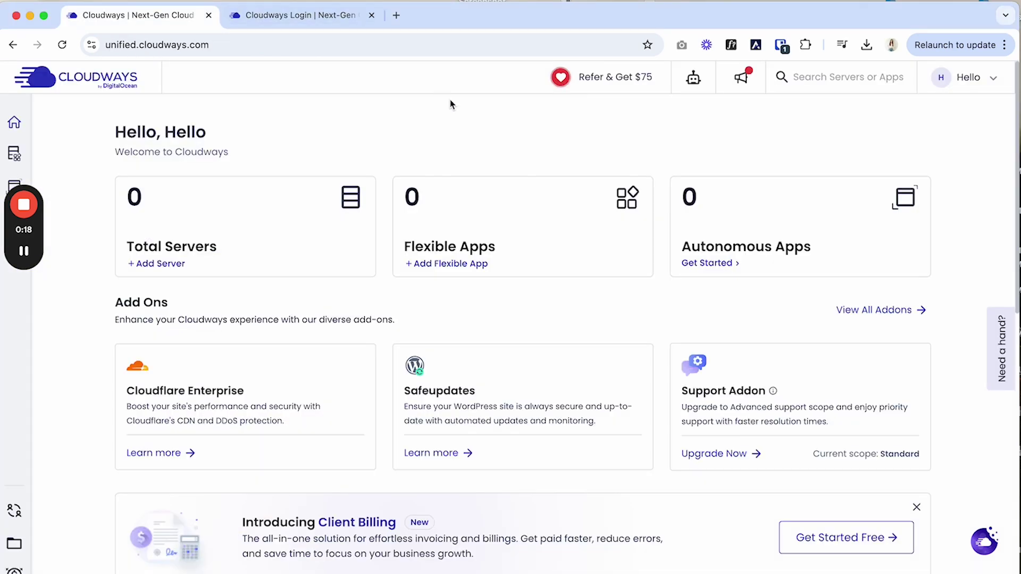
# Go to My Servers and choose Launch Now to reach the Deploy form.
pyautogui.moveTo(39, 228); pyautogui.dragTo(68, 463)
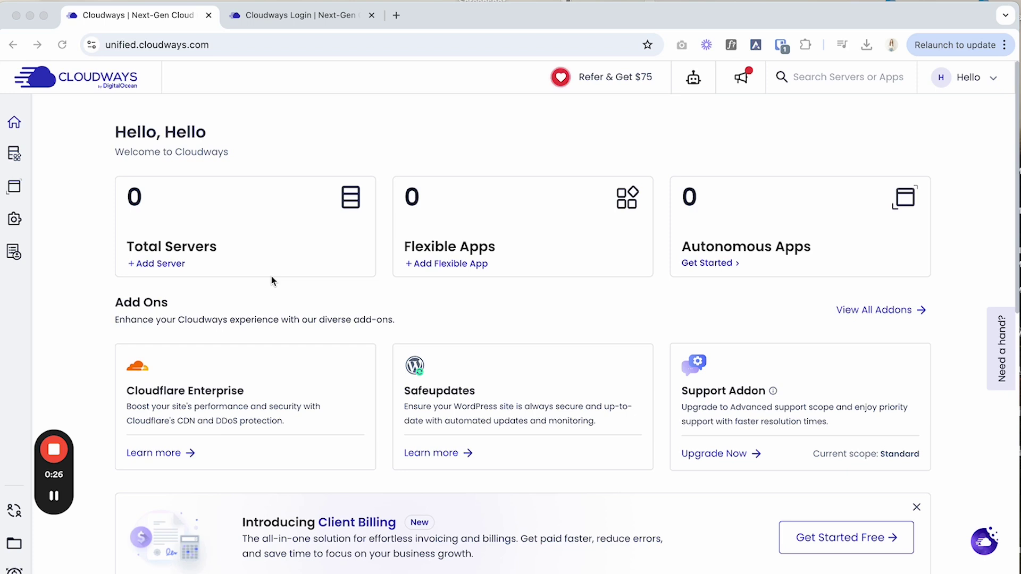
pyautogui.click(196, 224)
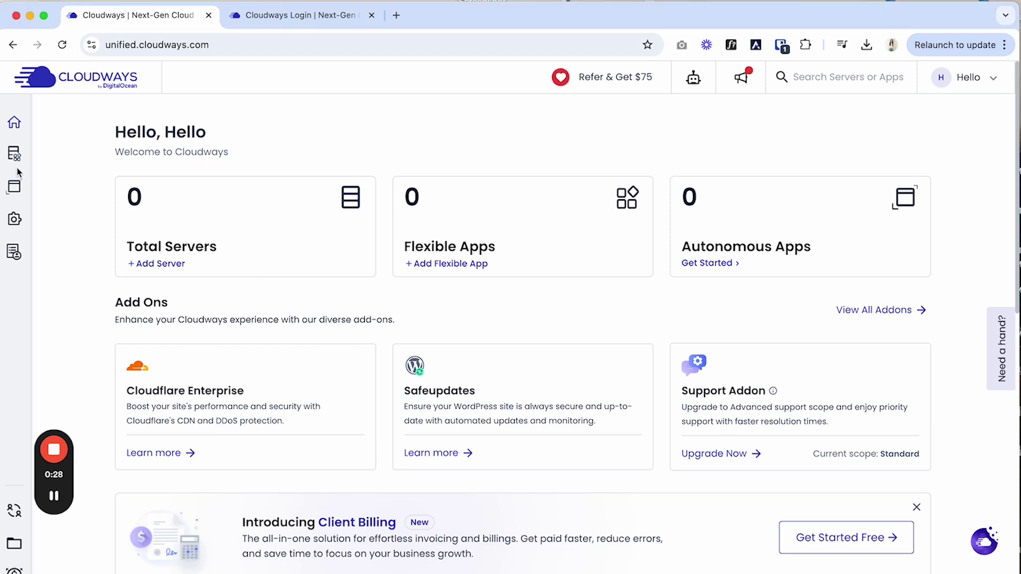
pyautogui.moveTo(15, 157)
pyautogui.click(80, 177)
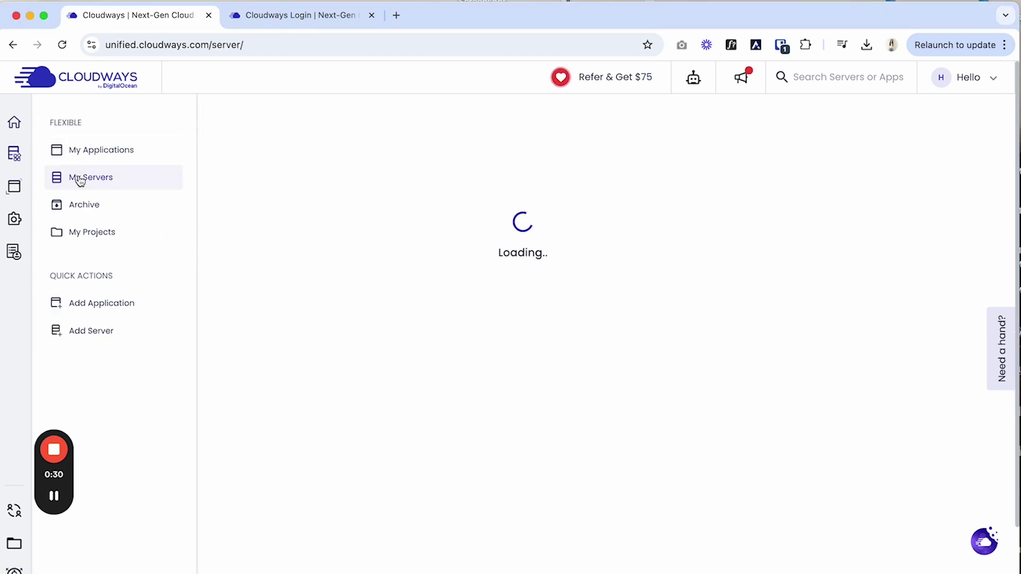
pyautogui.click(520, 443)
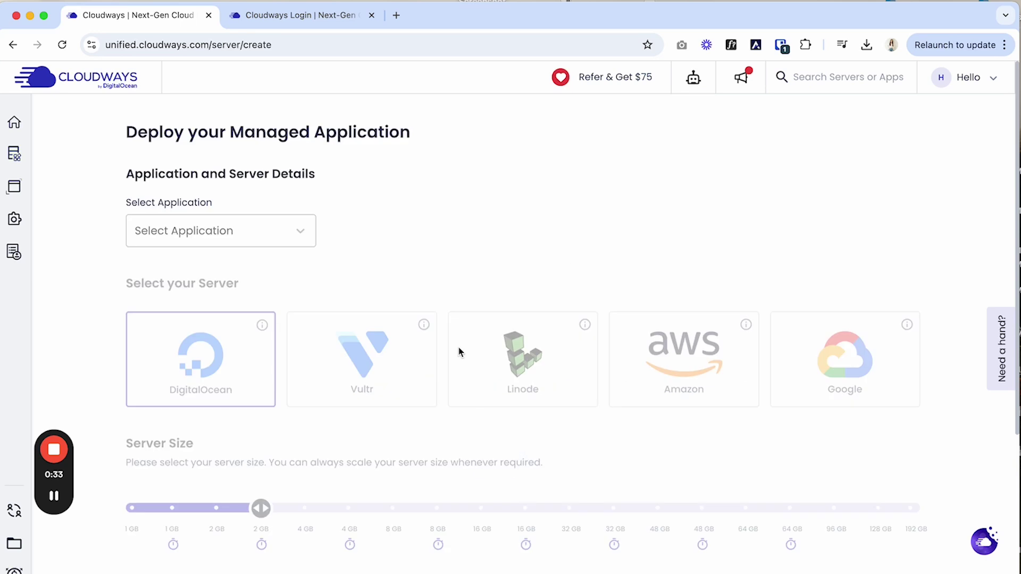
# Select WordPress Version 6.2.2 as the application to deploy.
pyautogui.scroll(-3, 452, 335)
pyautogui.scroll(2, 446, 322)
pyautogui.click(278, 206)
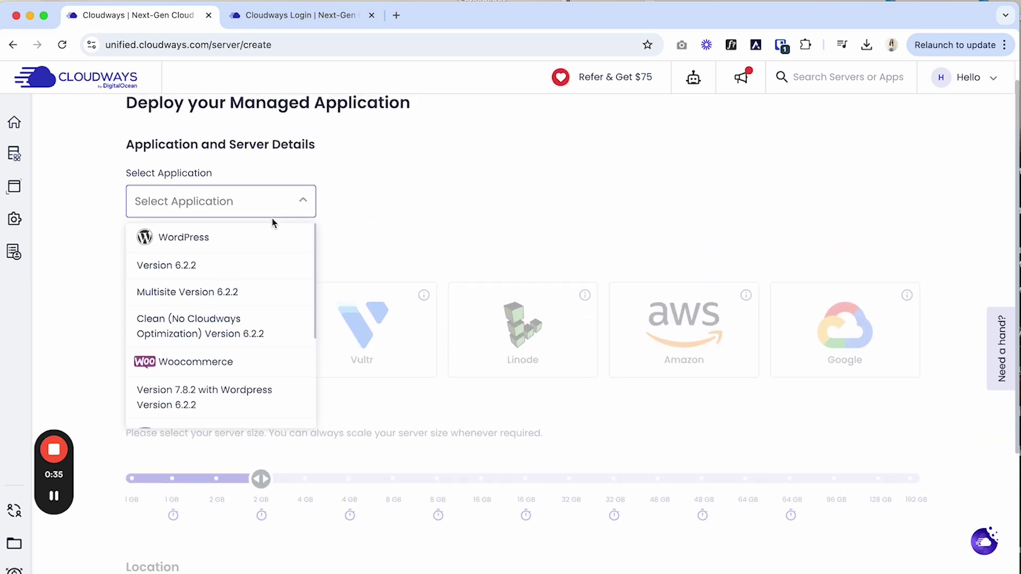
pyautogui.scroll(-5, 258, 277)
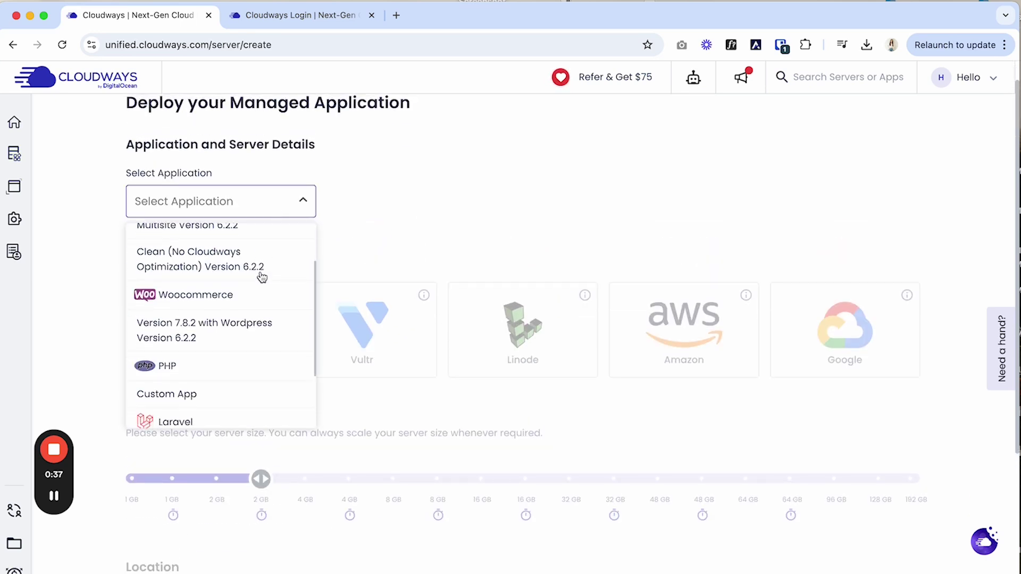
pyautogui.scroll(5, 248, 313)
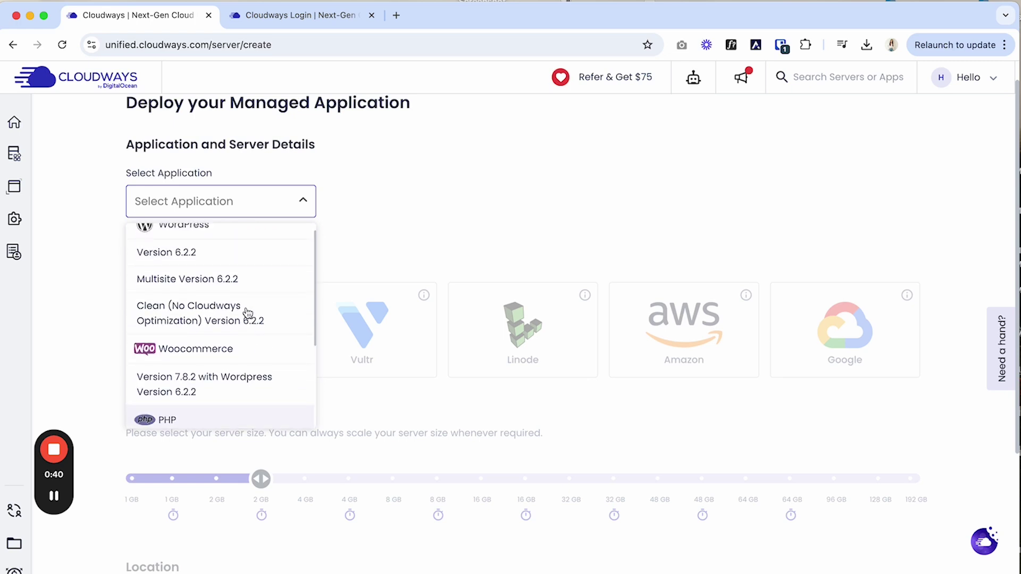
pyautogui.click(220, 258)
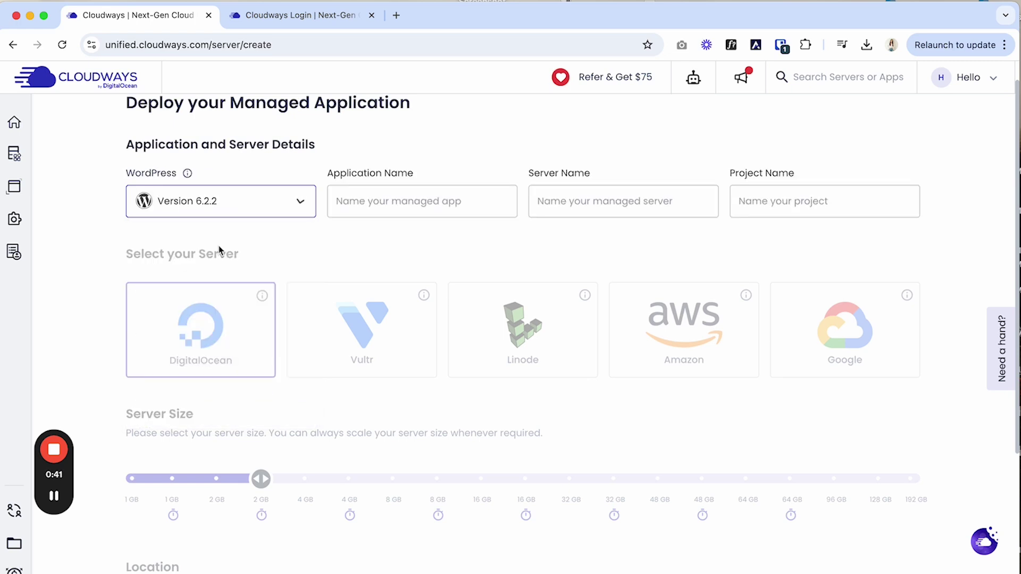
pyautogui.click(234, 205)
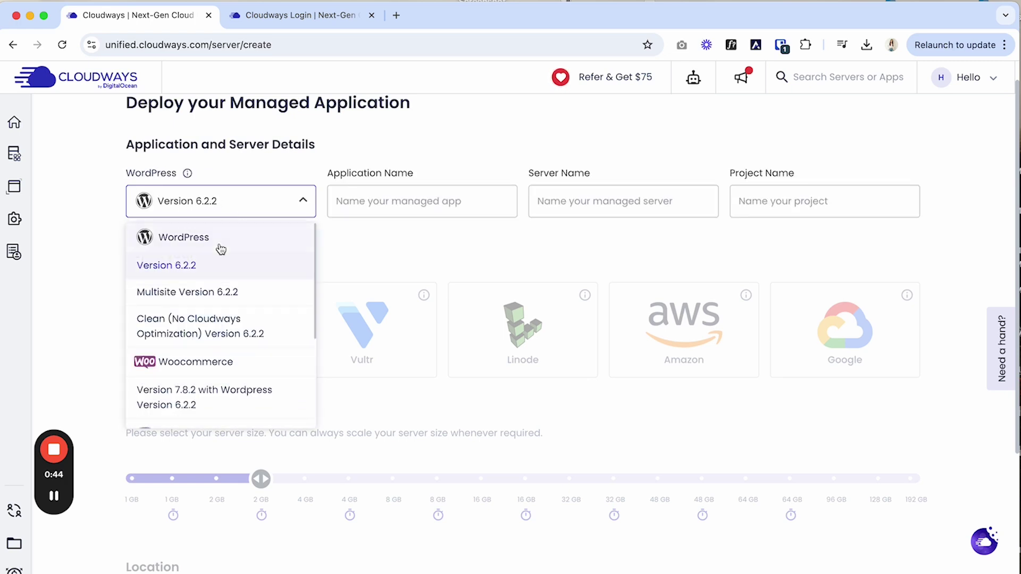
pyautogui.click(212, 241)
# Name the application, server and project MWDESIGN.
pyautogui.click(414, 205)
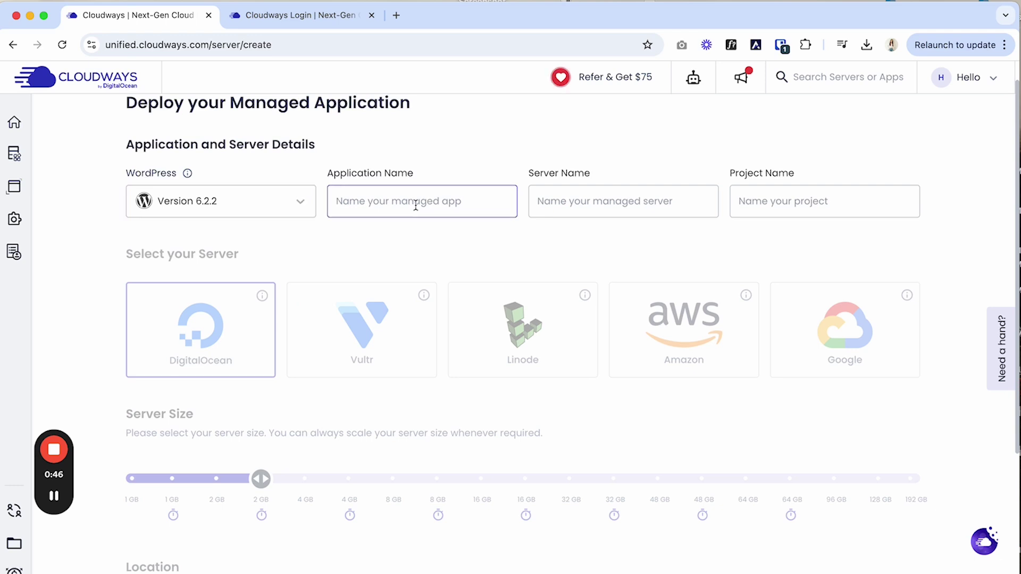
pyautogui.write('megan')
pyautogui.press('BackSpace')
pyautogui.press('BackSpace')
pyautogui.press('BackSpace')
pyautogui.write('MWDESIGN')
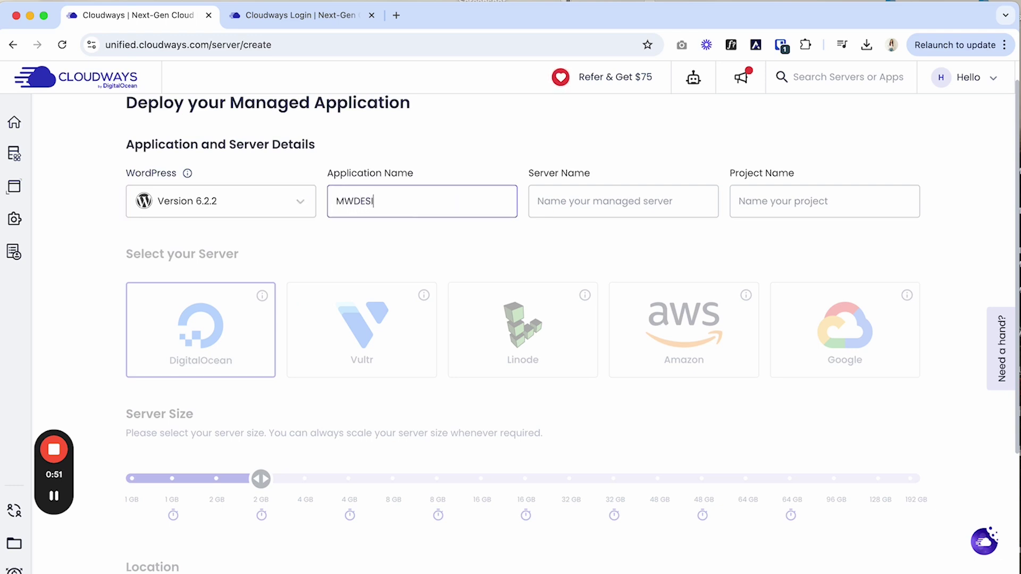
pyautogui.click(620, 206)
pyautogui.write('MWDESIGN')
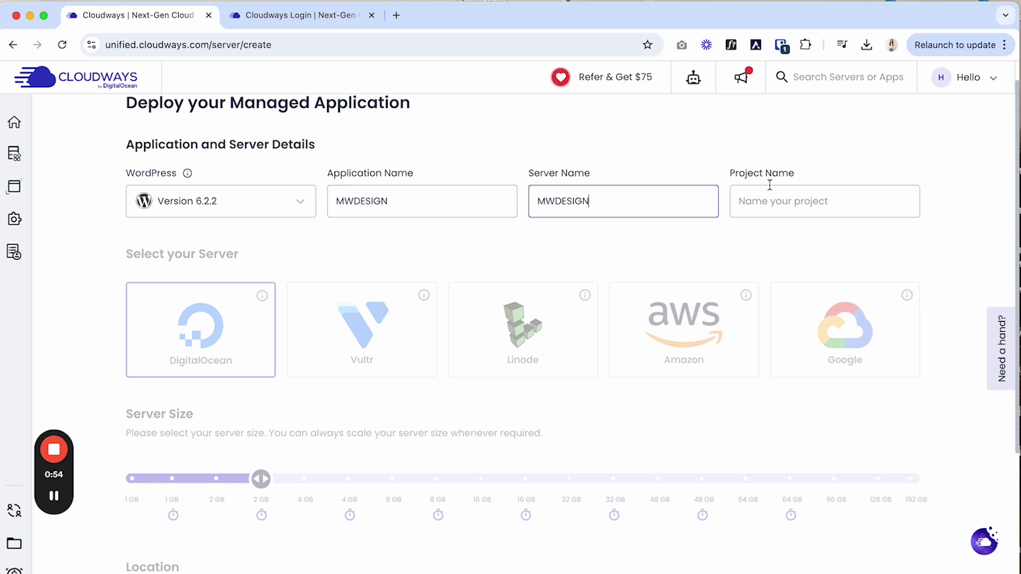
pyautogui.click(769, 199)
pyautogui.write('M')
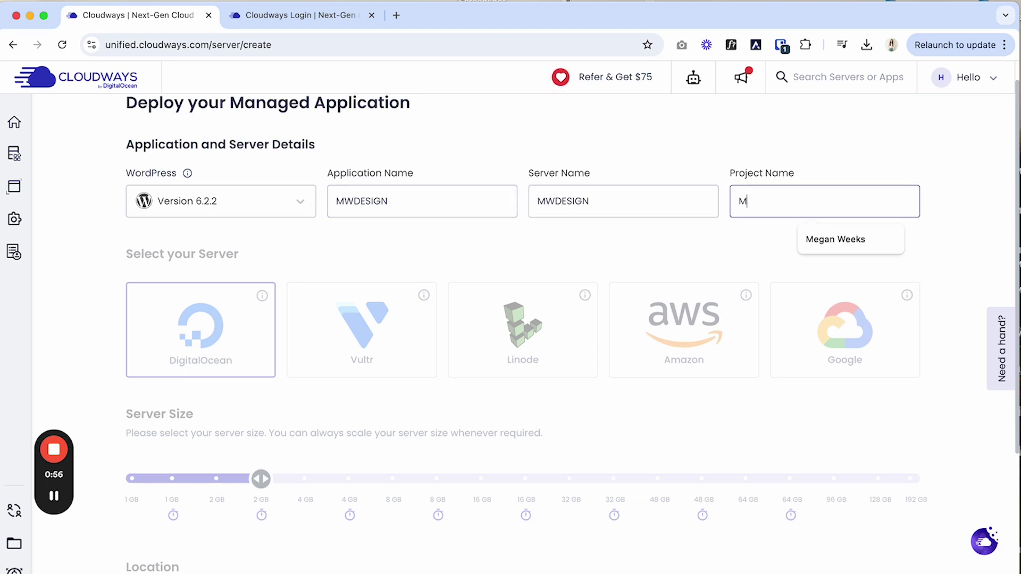
pyautogui.write('WDESIGN')
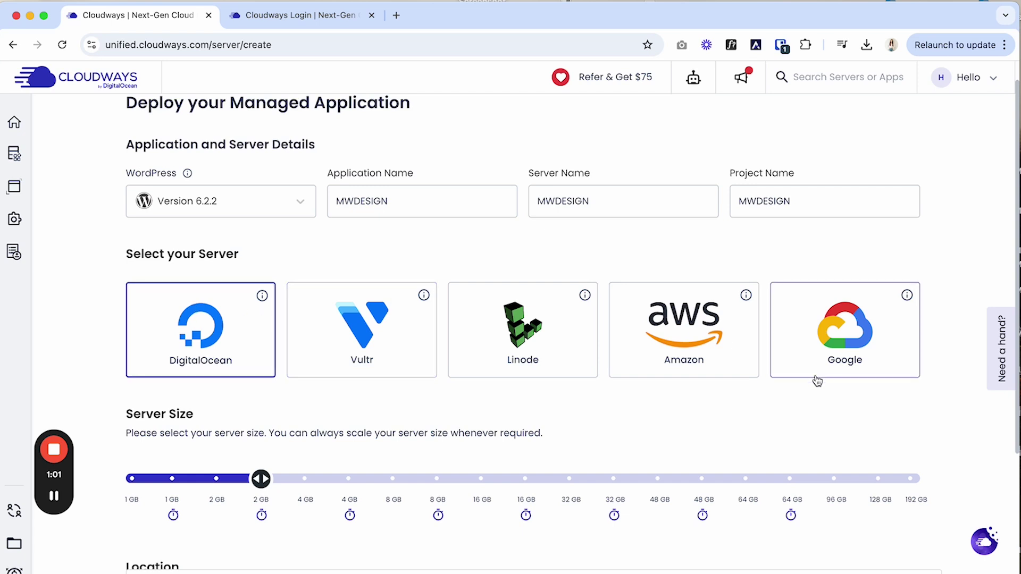
# Try 8 GB on the Server Size slider, then settle on 2 GB at $24.00 monthly.
pyautogui.moveTo(262, 296)
pyautogui.scroll(-3, 280, 421)
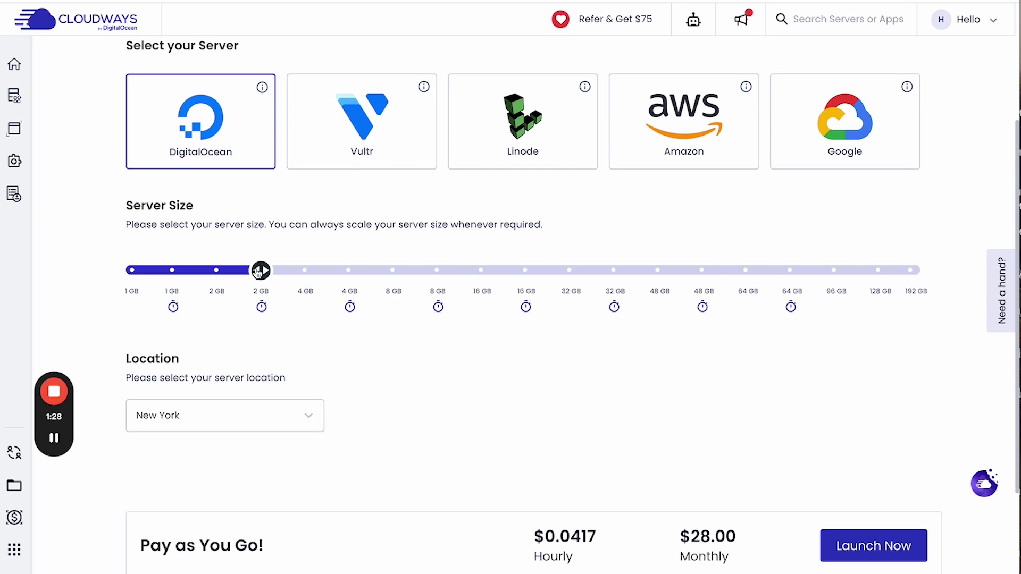
pyautogui.moveTo(259, 272); pyautogui.dragTo(452, 269)
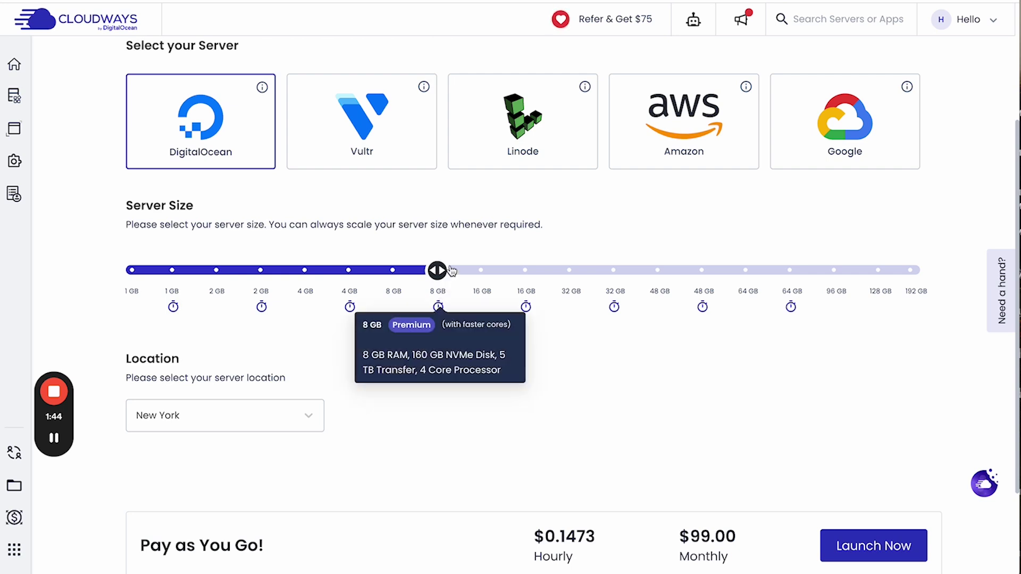
pyautogui.click(217, 270)
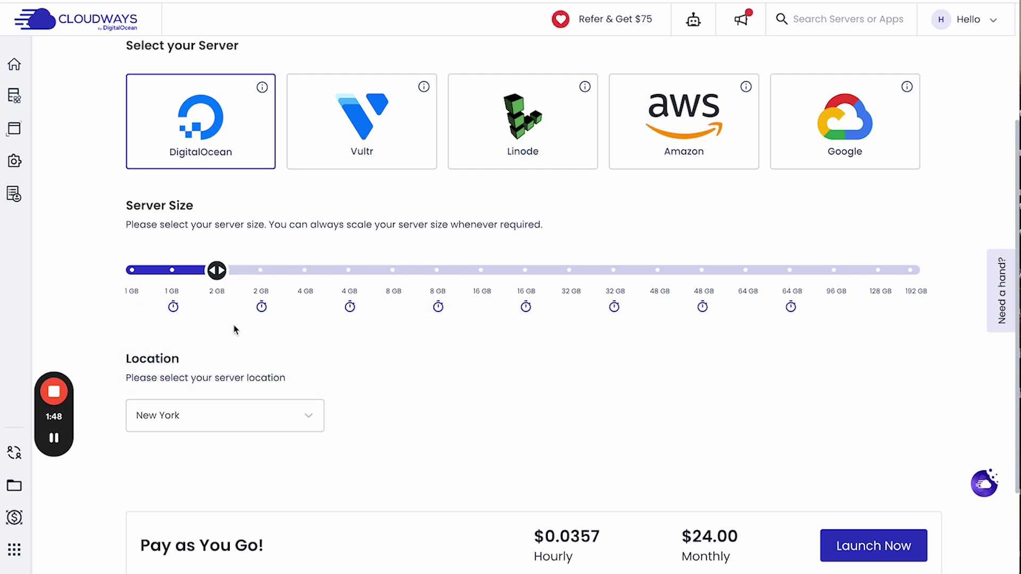
# Change the server location from New York to San Francisco.
pyautogui.scroll(-2, 515, 424)
pyautogui.click(283, 326)
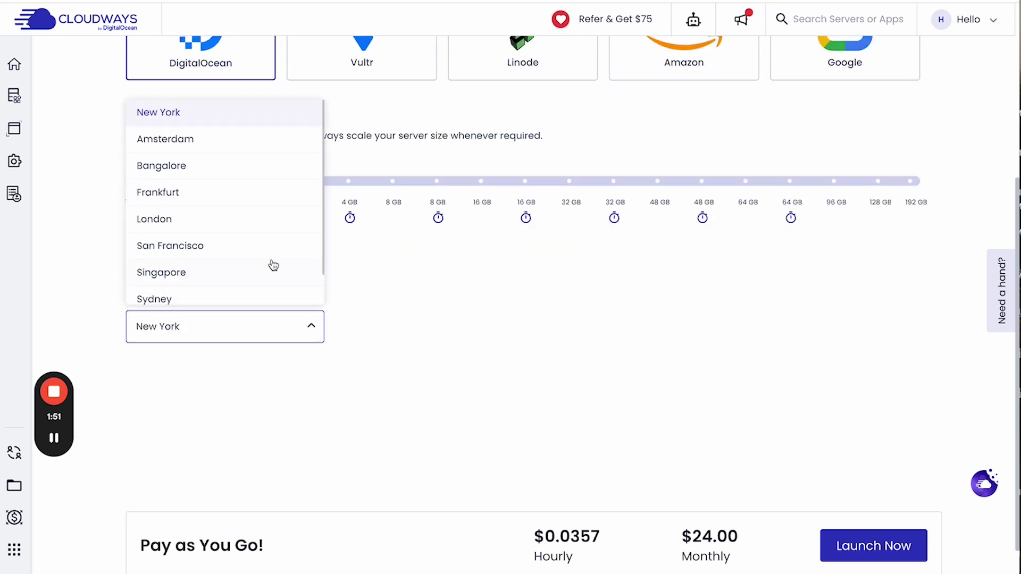
pyautogui.scroll(-1, 273, 265)
pyautogui.click(301, 337)
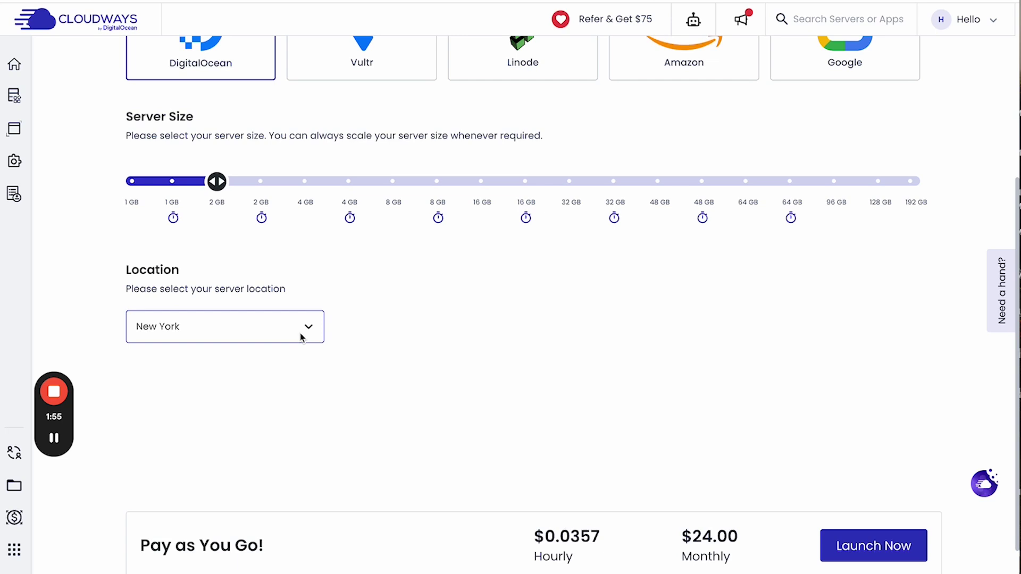
pyautogui.click(301, 337)
pyautogui.scroll(-1, 281, 264)
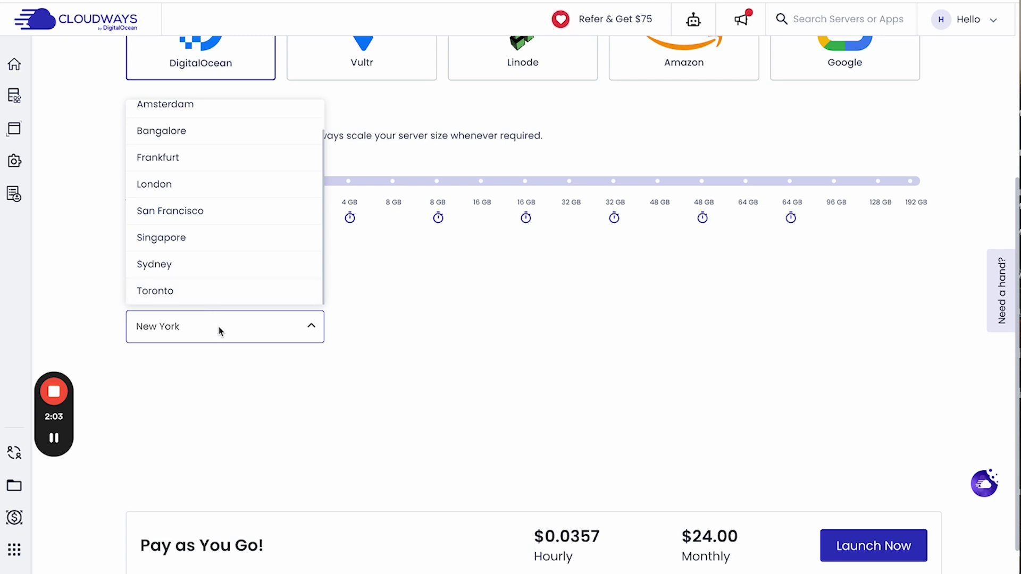
pyautogui.scroll(1, 191, 219)
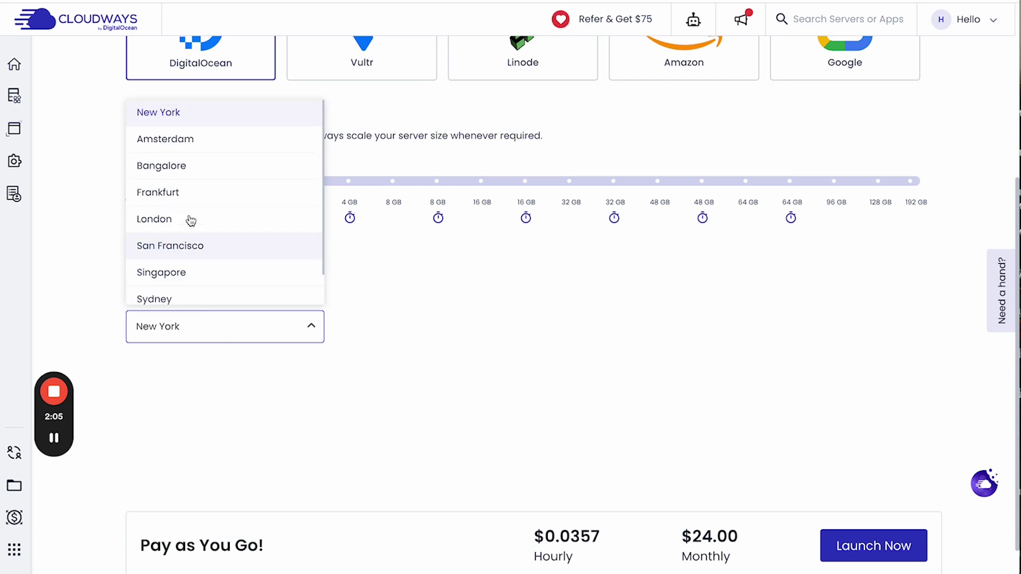
pyautogui.scroll(-1, 191, 220)
pyautogui.click(159, 216)
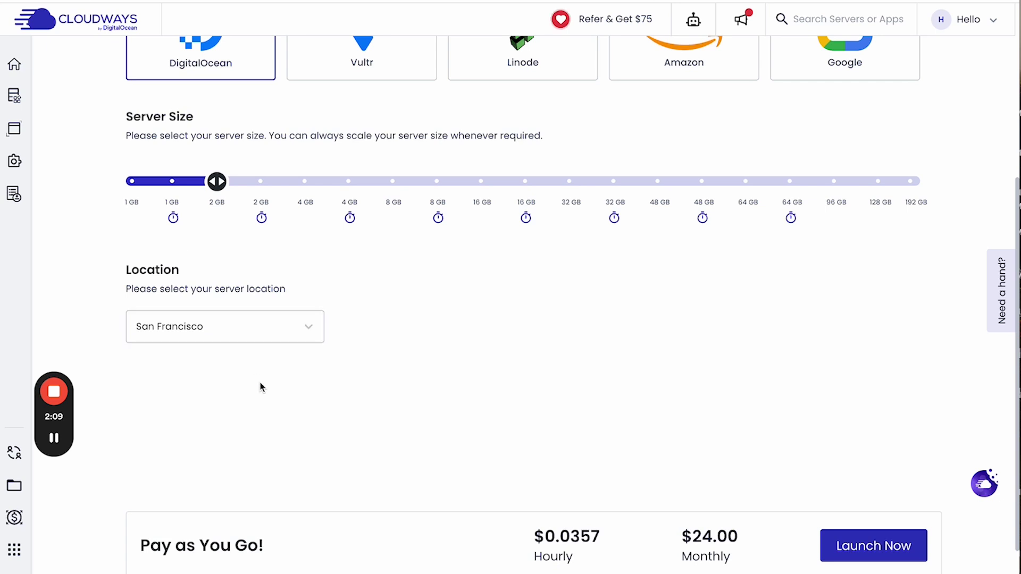
# Check the $0.0357 hourly and $24.00 monthly prices, then drop the size to 1 GB.
pyautogui.scroll(5, 260, 381)
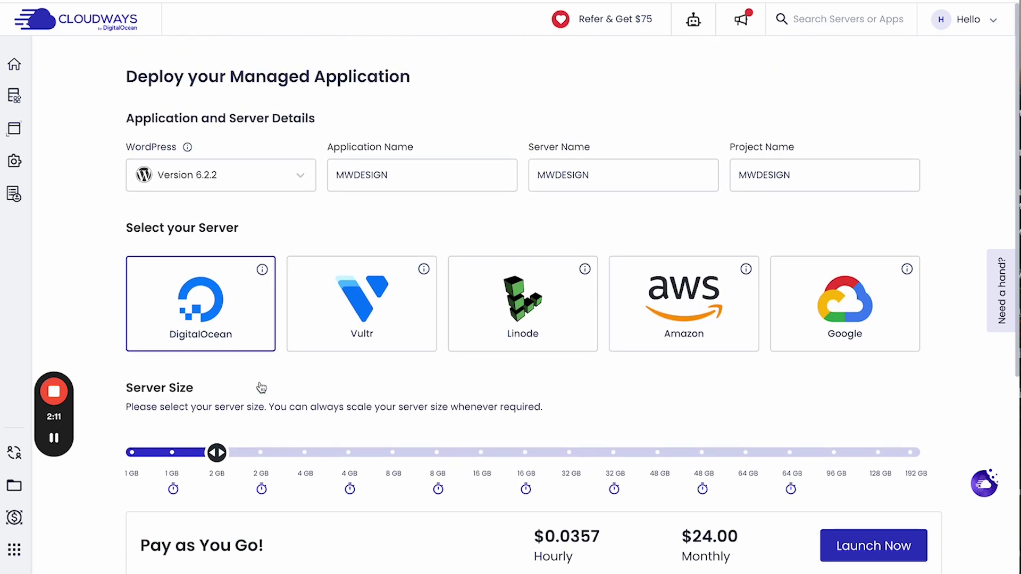
pyautogui.scroll(-6, 261, 387)
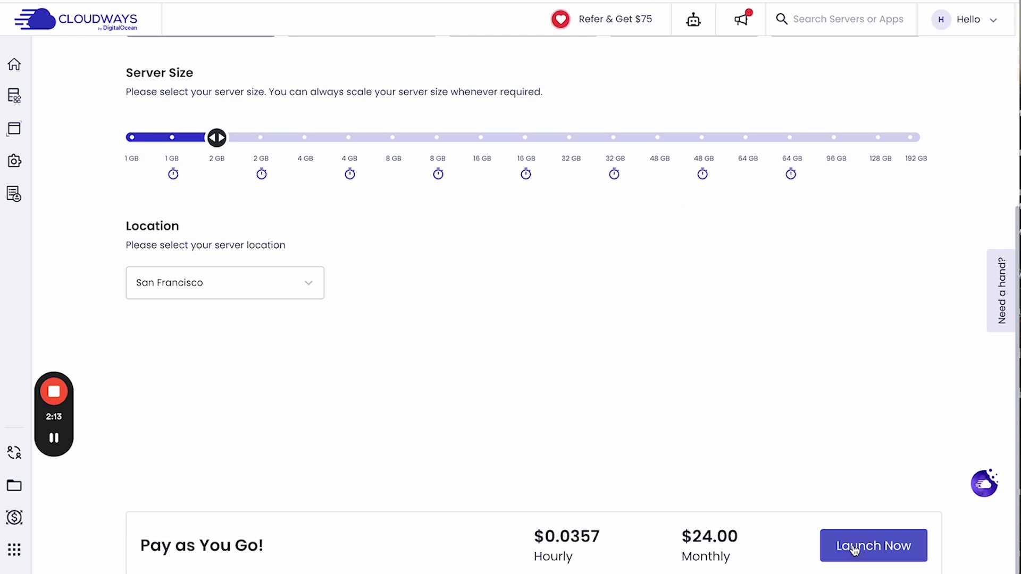
pyautogui.moveTo(534, 537); pyautogui.dragTo(609, 540)
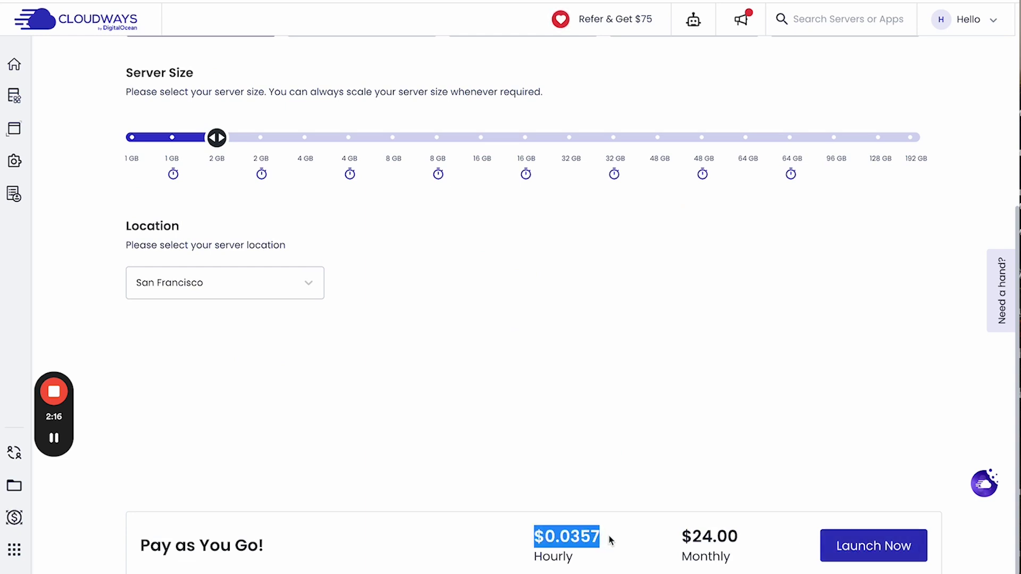
pyautogui.click(608, 540)
pyautogui.moveTo(682, 538); pyautogui.dragTo(749, 541)
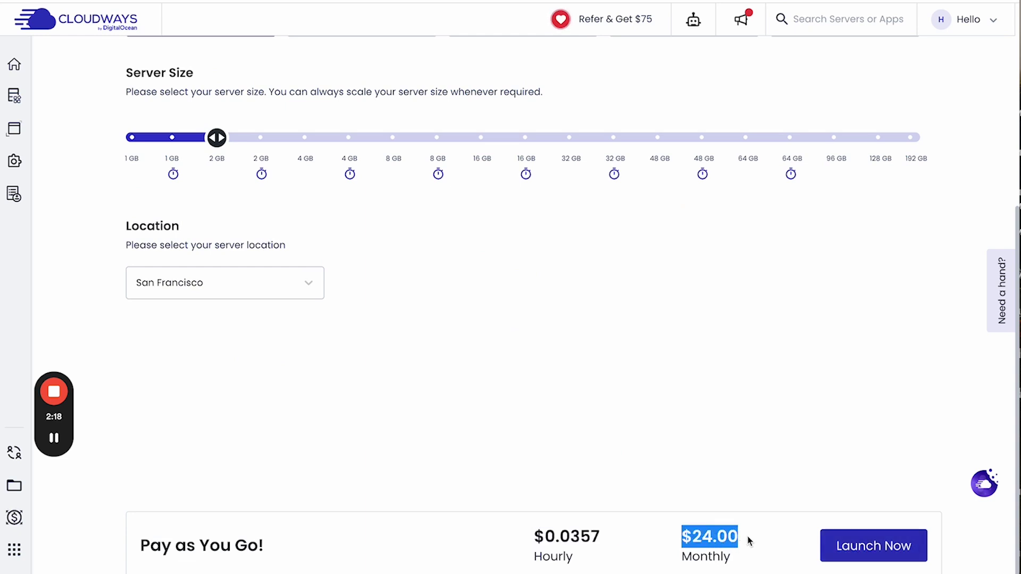
pyautogui.click(749, 540)
pyautogui.click(175, 139)
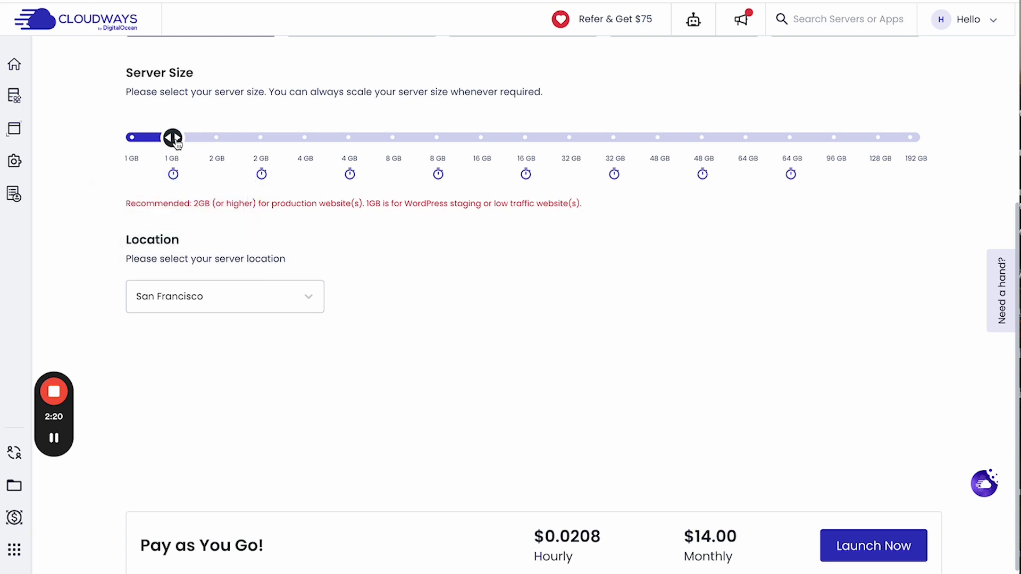
# Compare 8 GB and 1 GB sizes, set 2 GB, and launch the server.
pyautogui.moveTo(172, 138); pyautogui.dragTo(393, 138)
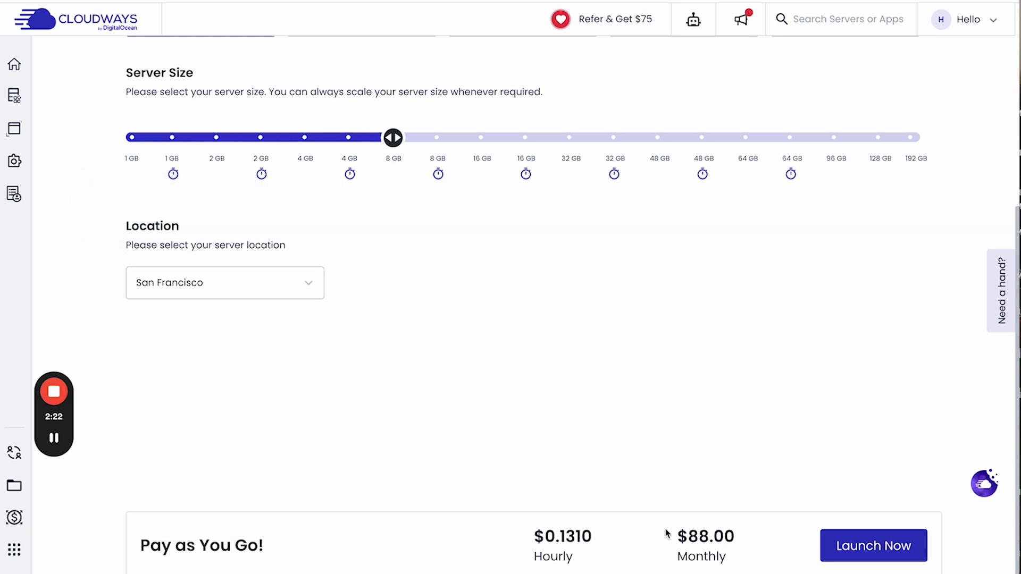
pyautogui.click(216, 140)
pyautogui.click(171, 138)
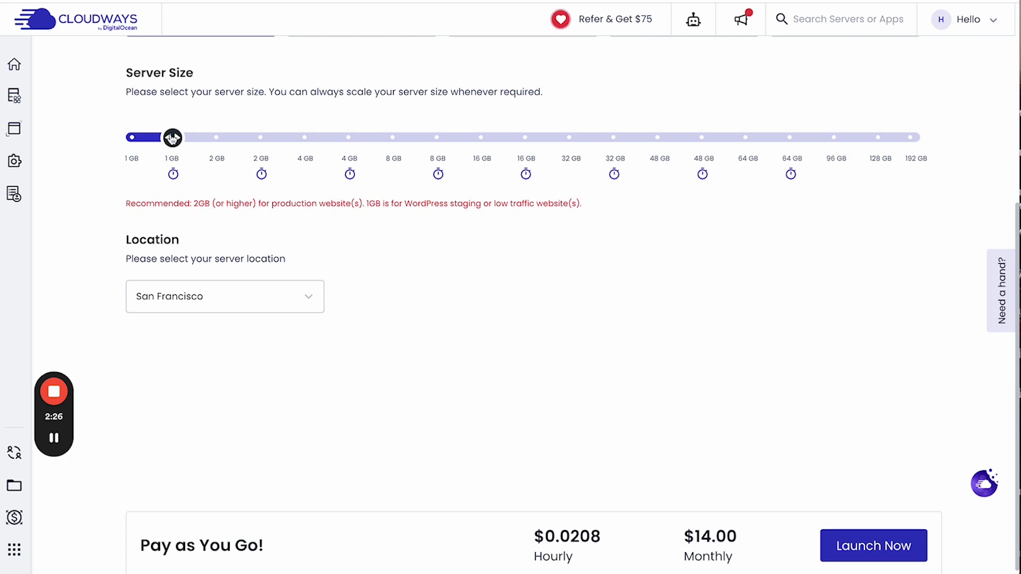
pyautogui.moveTo(171, 139); pyautogui.dragTo(129, 138)
pyautogui.moveTo(171, 139)
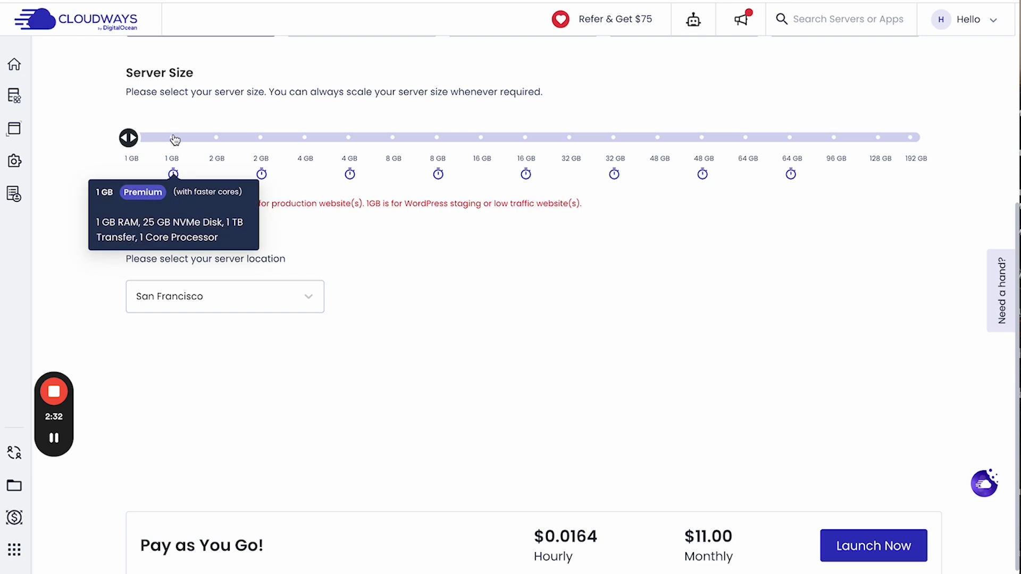
pyautogui.click(175, 140)
pyautogui.click(220, 140)
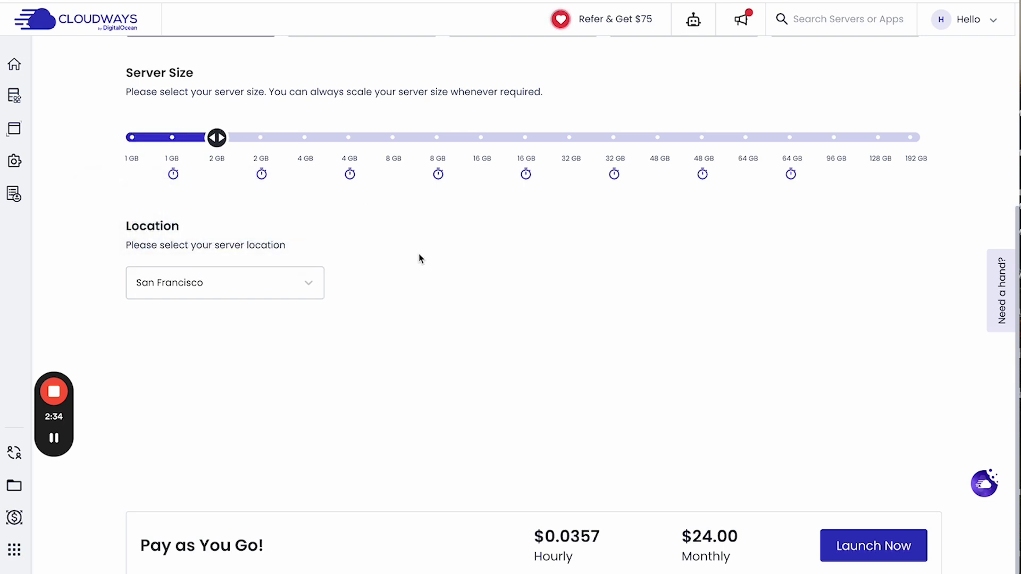
pyautogui.click(872, 546)
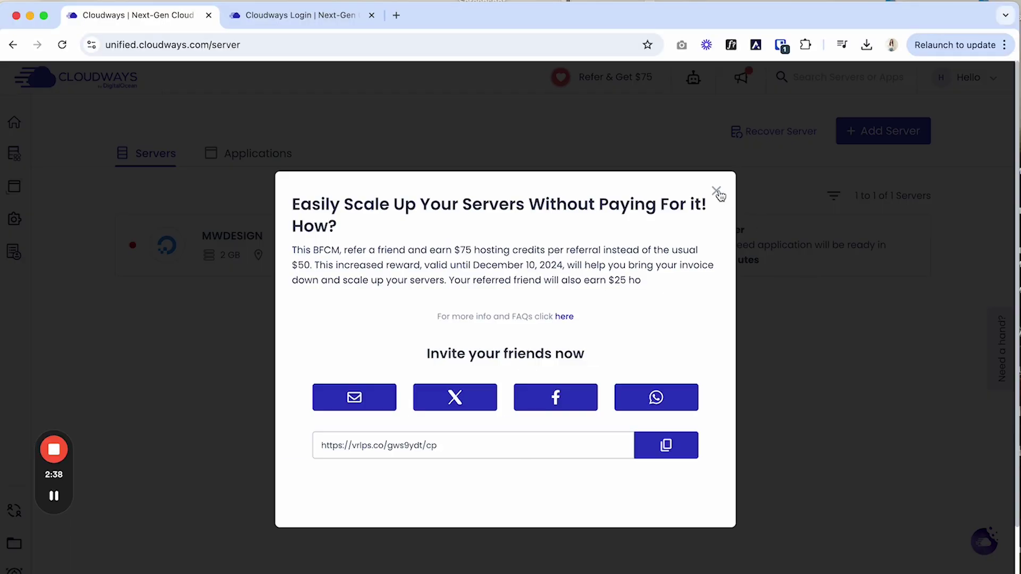
pyautogui.click(718, 194)
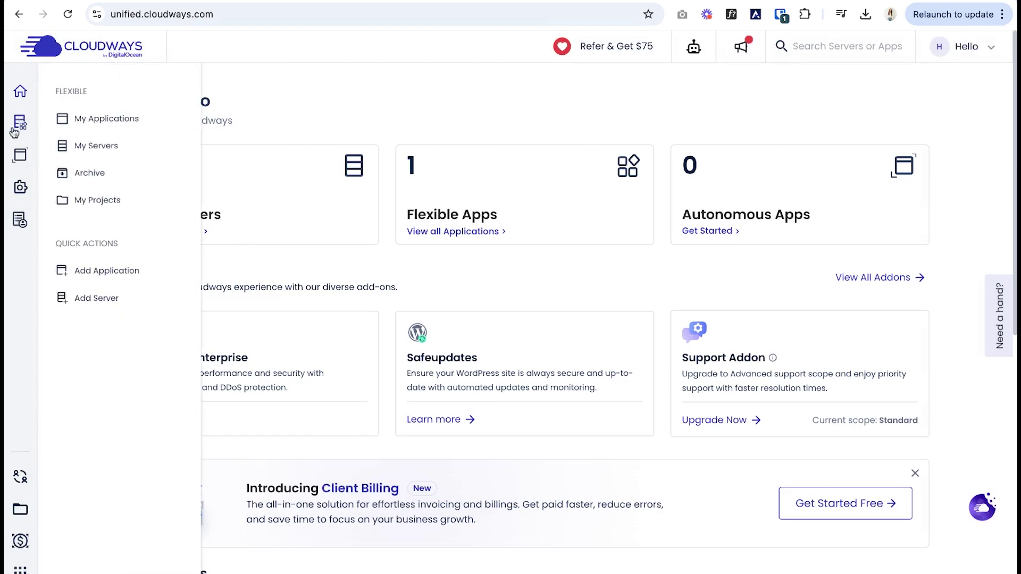
# Open View All Add-ons and scroll through the add-ons list.
pyautogui.moveTo(21, 187)
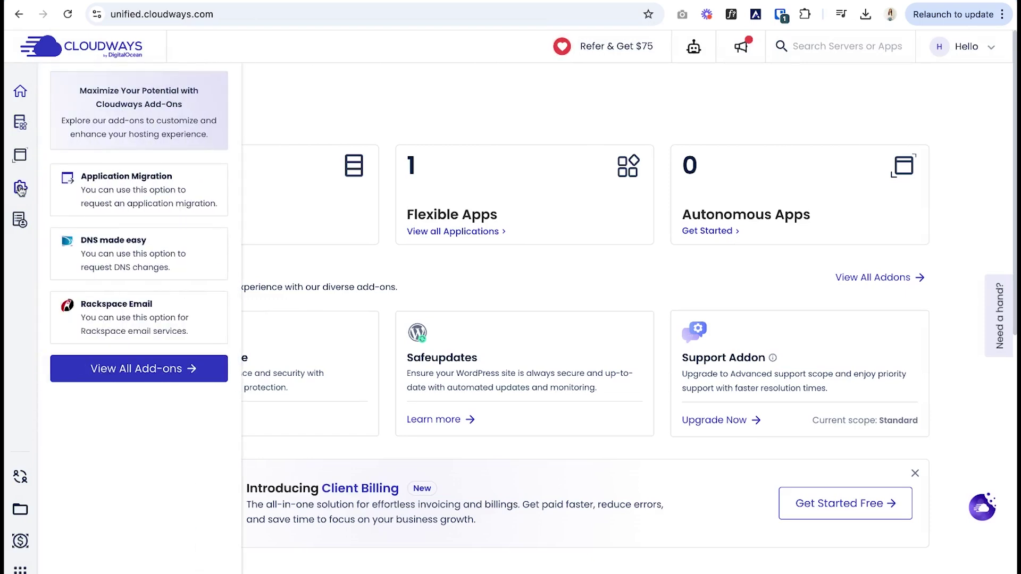
pyautogui.click(171, 368)
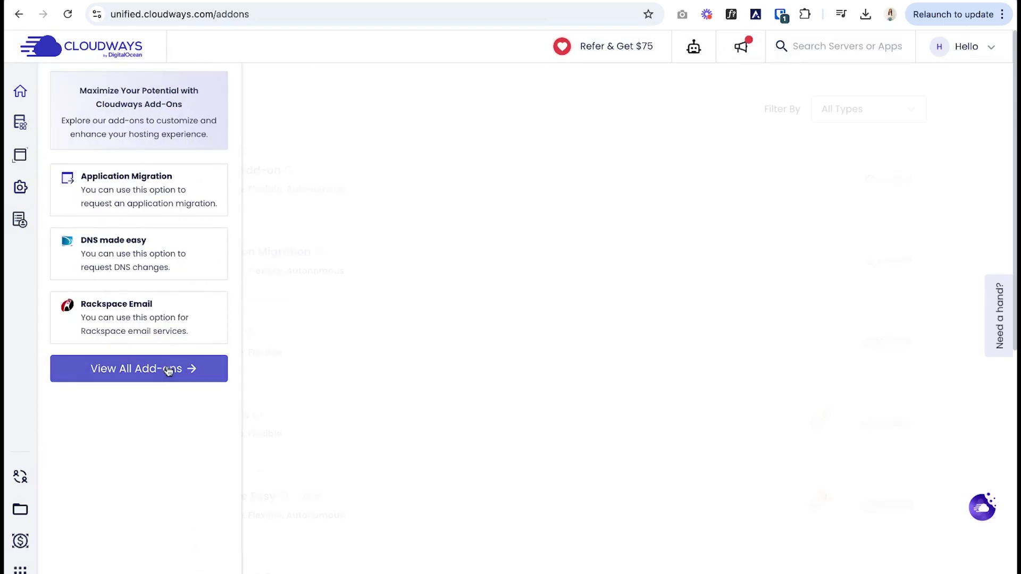
pyautogui.scroll(-8, 440, 248)
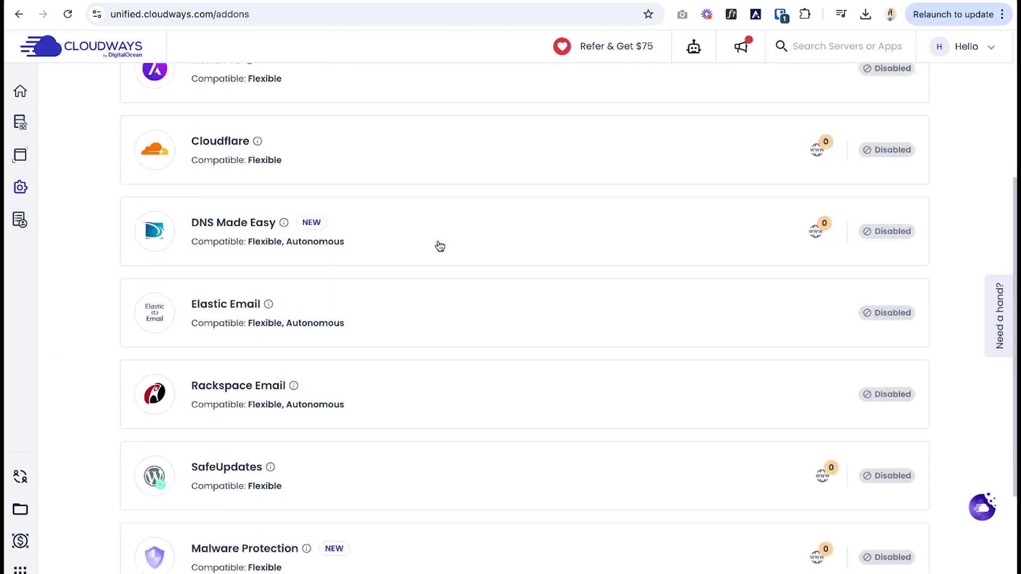
pyautogui.scroll(6, 440, 244)
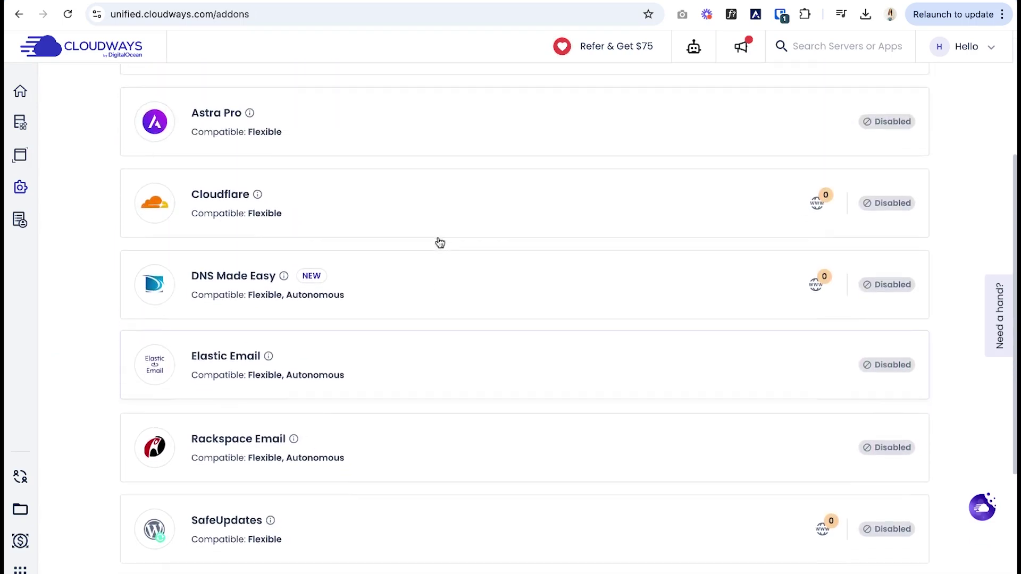
pyautogui.scroll(2, 525, 319)
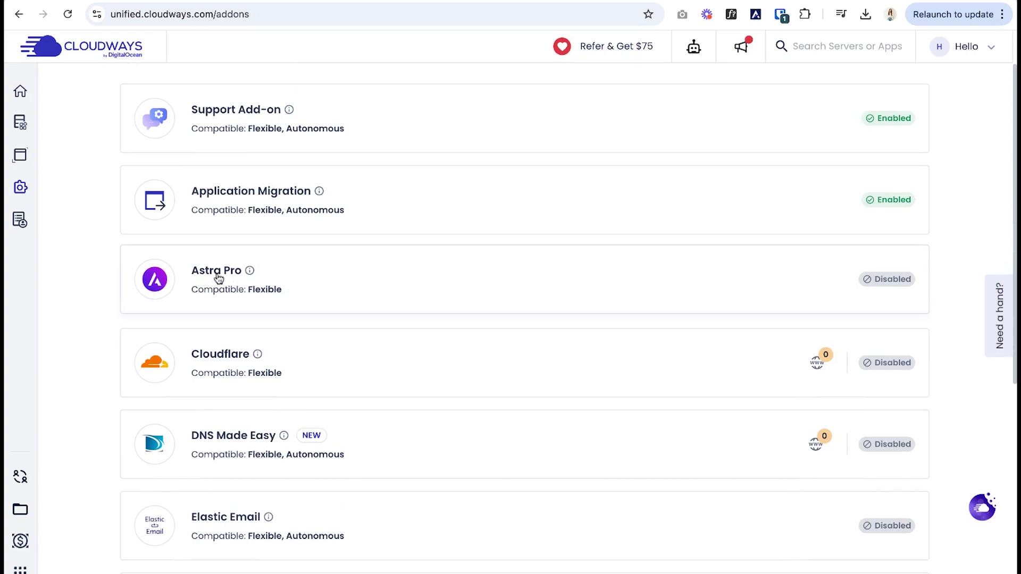
# Subscribe to the Astra Pro add-on at $4 per month and return to the dashboard.
pyautogui.click(348, 276)
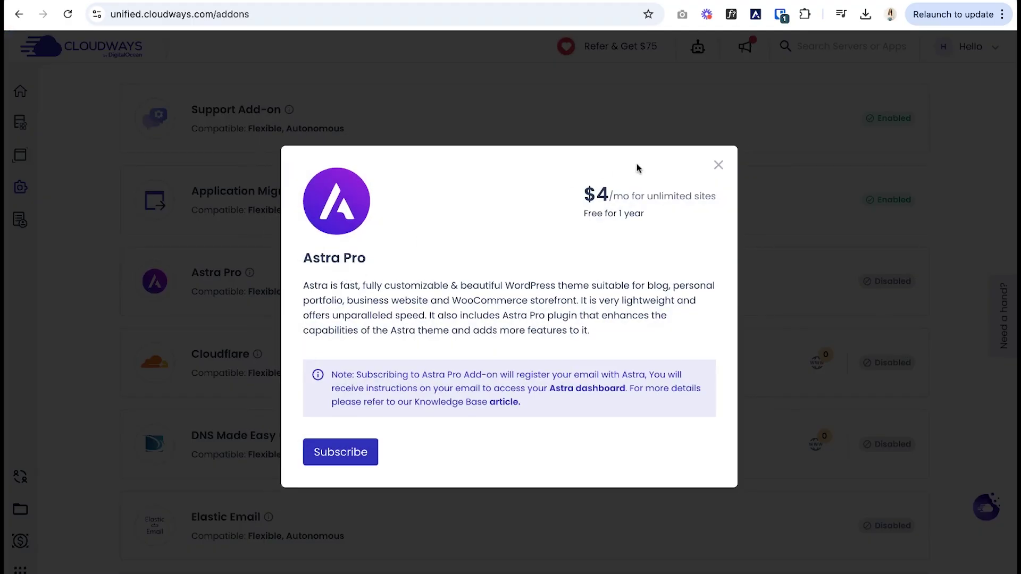
pyautogui.moveTo(583, 199); pyautogui.dragTo(711, 196)
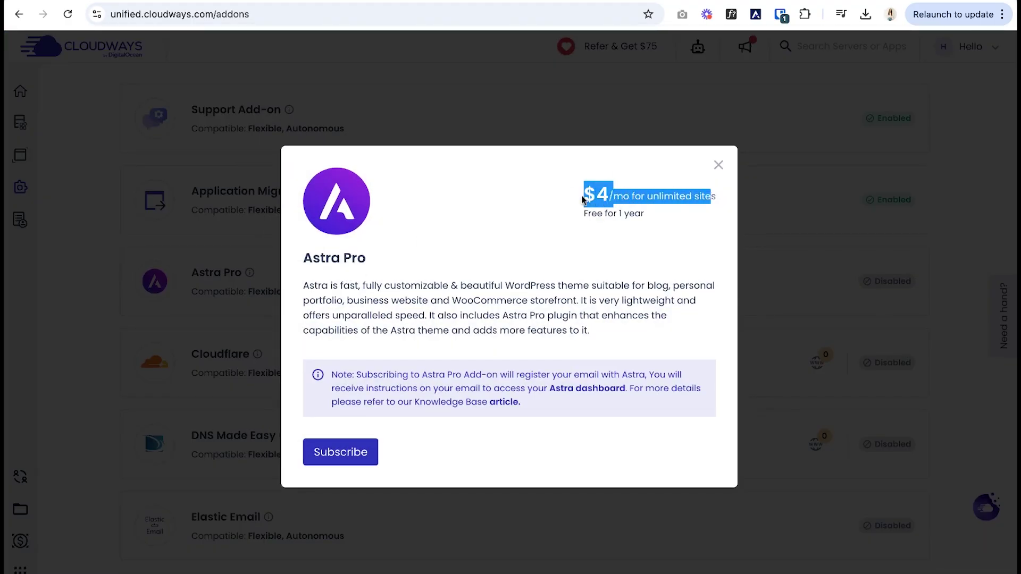
pyautogui.click(583, 200)
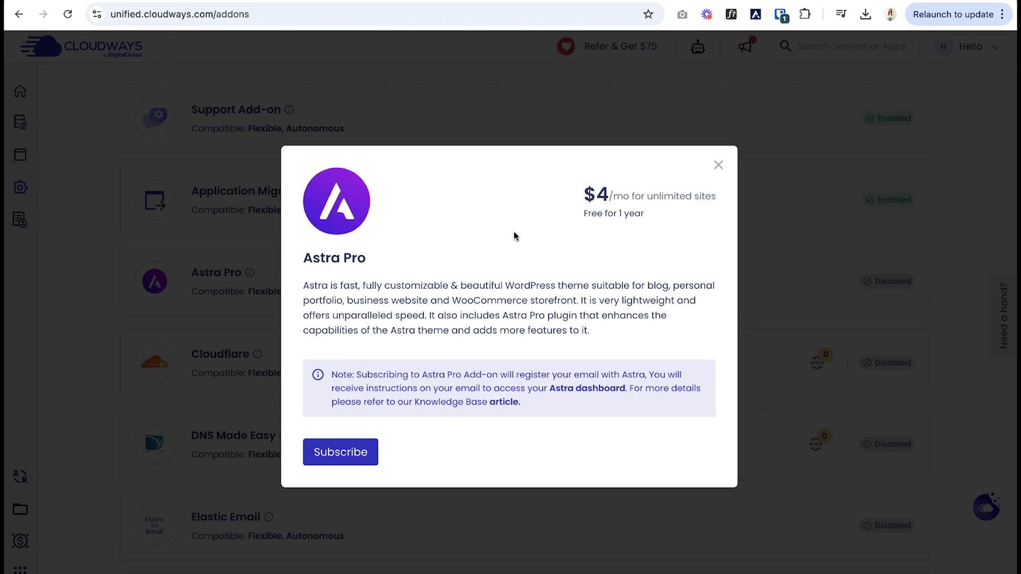
pyautogui.moveTo(582, 199); pyautogui.dragTo(712, 196)
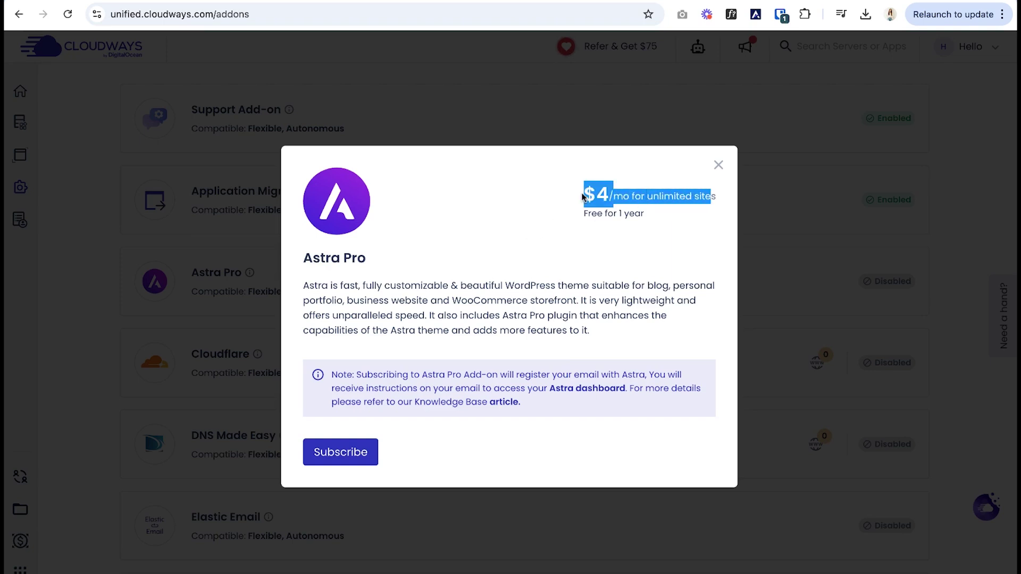
pyautogui.click(583, 197)
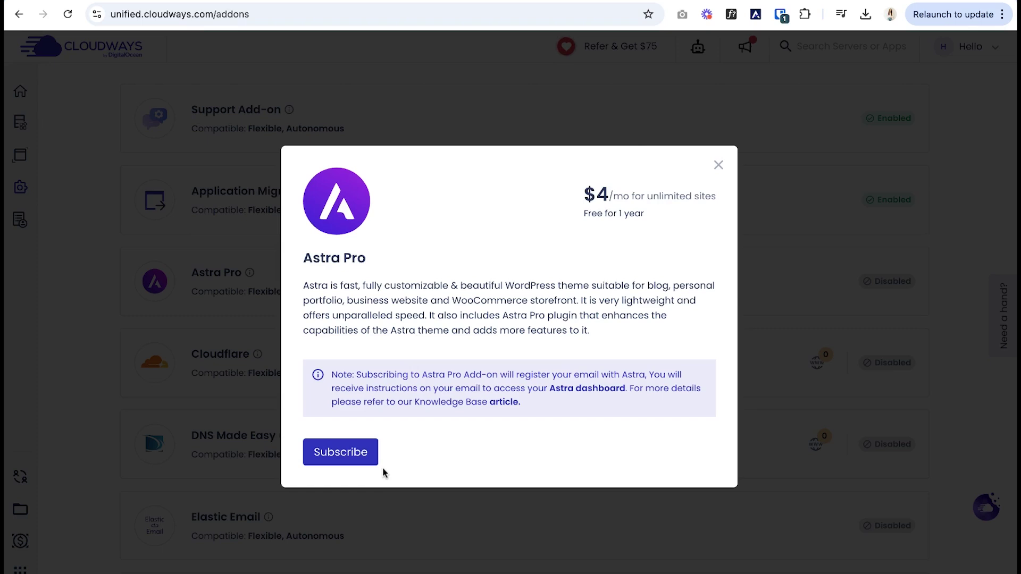
pyautogui.click(356, 462)
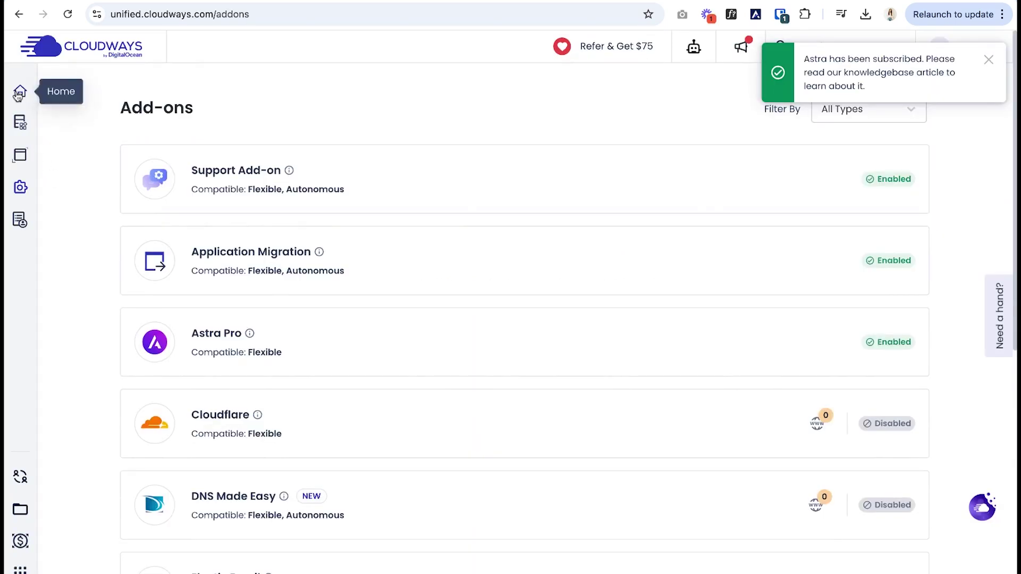
pyautogui.click(20, 91)
# Start adding a new Astra Pro application to the MWDESIGN server.
pyautogui.click(180, 233)
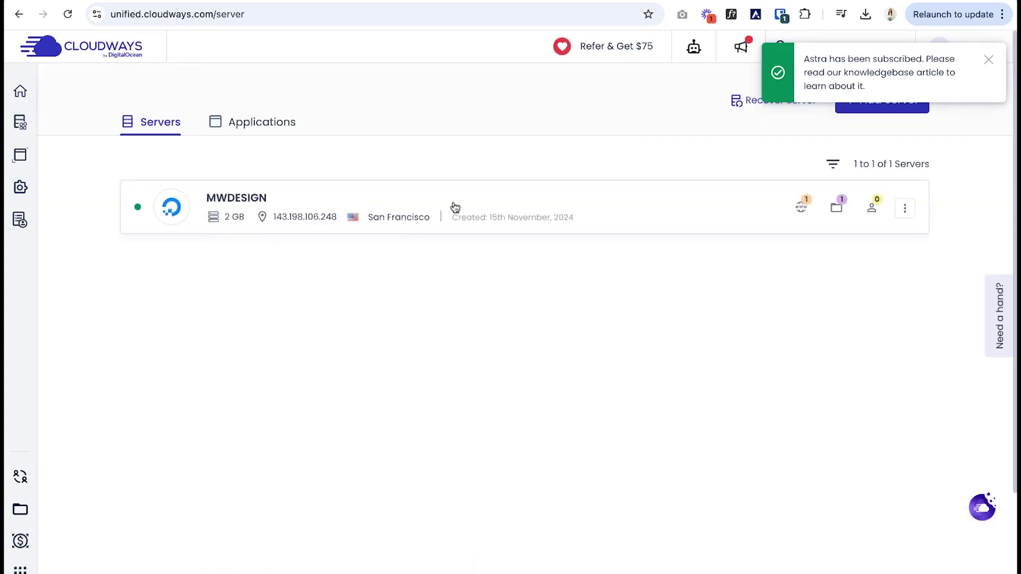
pyautogui.click(907, 210)
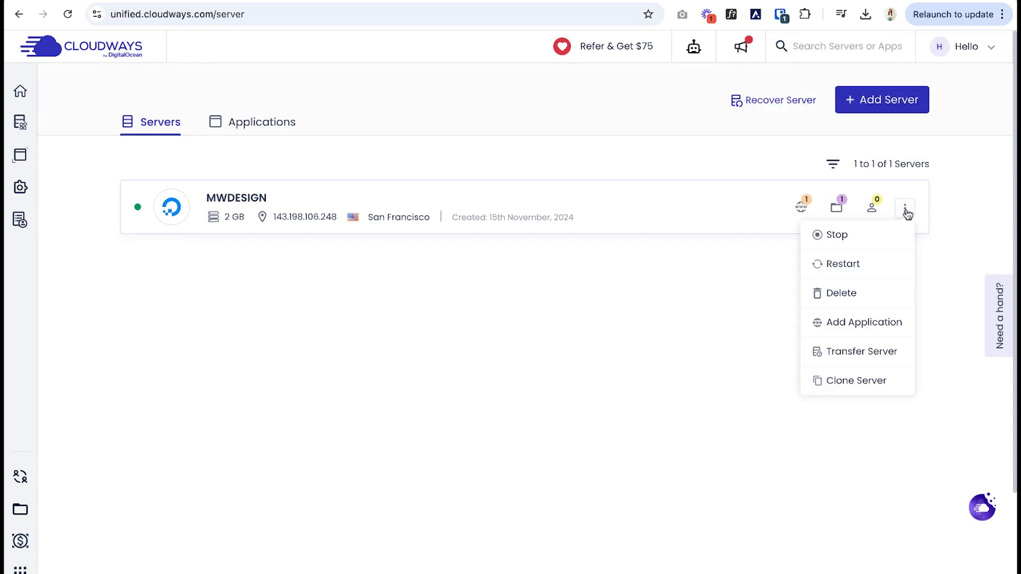
pyautogui.click(875, 322)
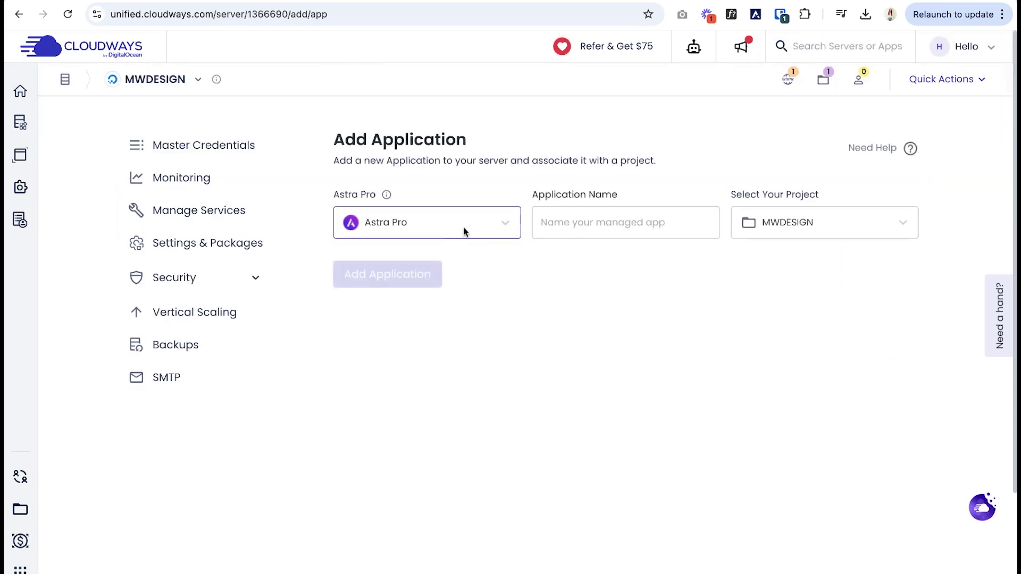
pyautogui.click(467, 228)
pyautogui.click(403, 260)
# Name the application ASTRA, assign it to the MWDESIGN project, and create it.
pyautogui.click(574, 232)
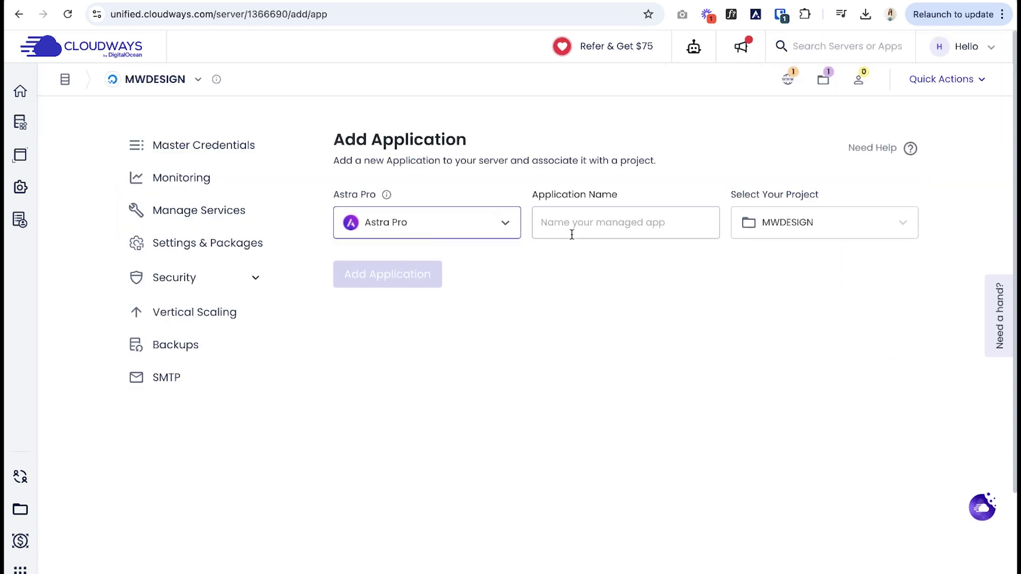
pyautogui.write('MWDESIGN')
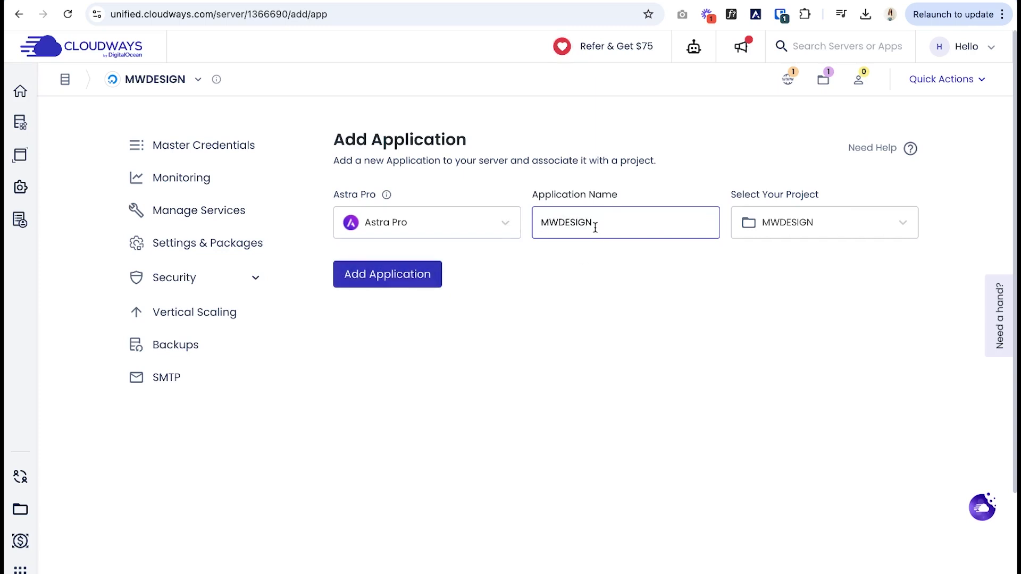
pyautogui.doubleClick(596, 228)
pyautogui.write('ASTREAA')
pyautogui.click(793, 223)
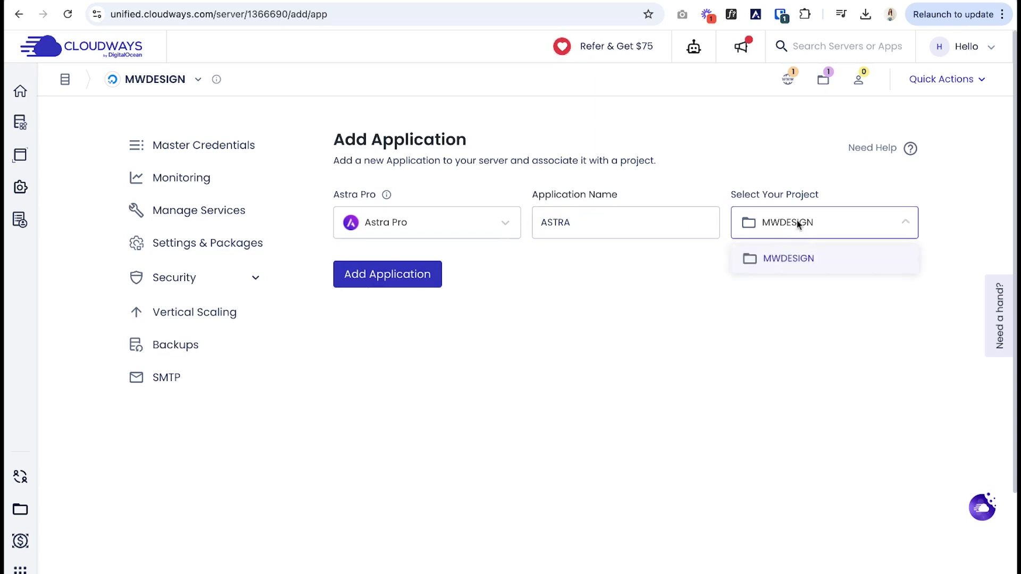
pyautogui.click(788, 259)
pyautogui.click(408, 285)
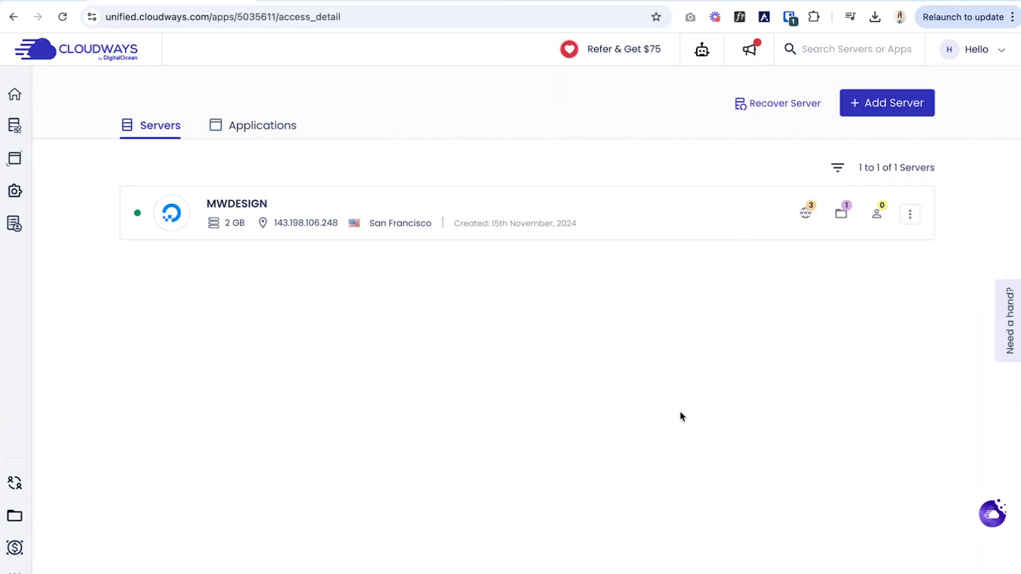
# Open the ASTRA application's Access Details from MWDESIGN's list of installed applications.
pyautogui.click(809, 214)
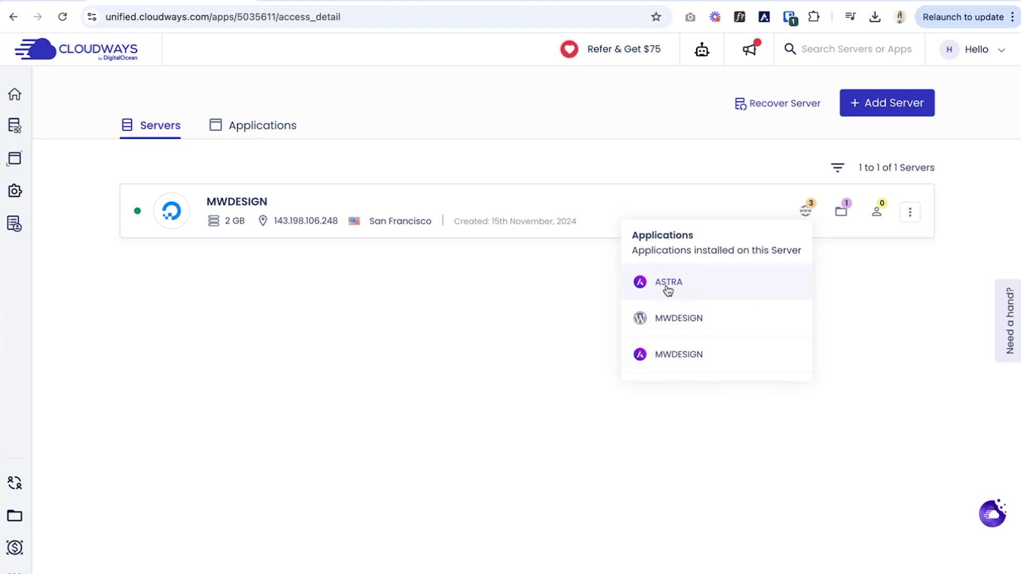
pyautogui.click(672, 285)
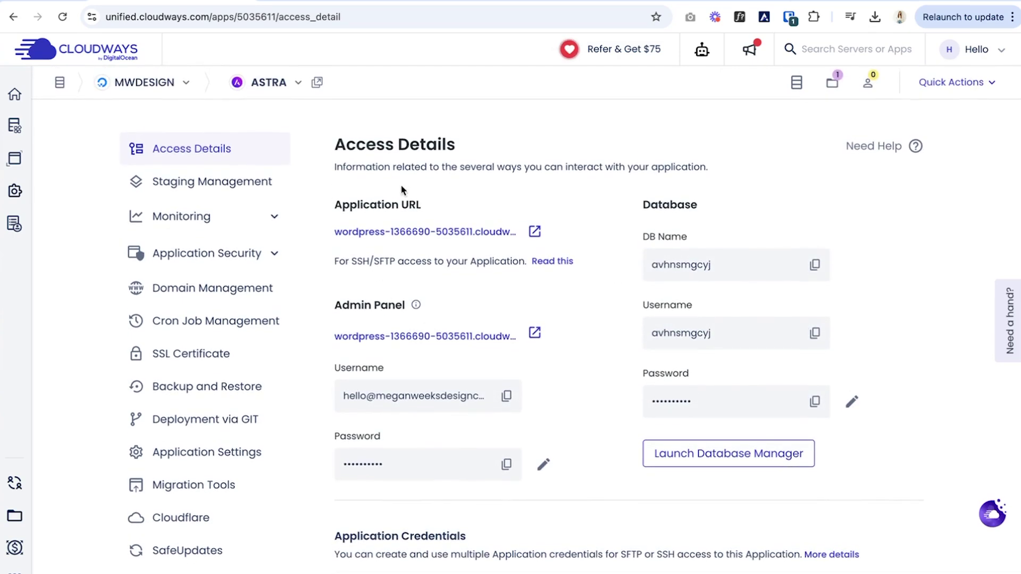
pyautogui.scroll(-2, 399, 208)
pyautogui.scroll(1, 397, 225)
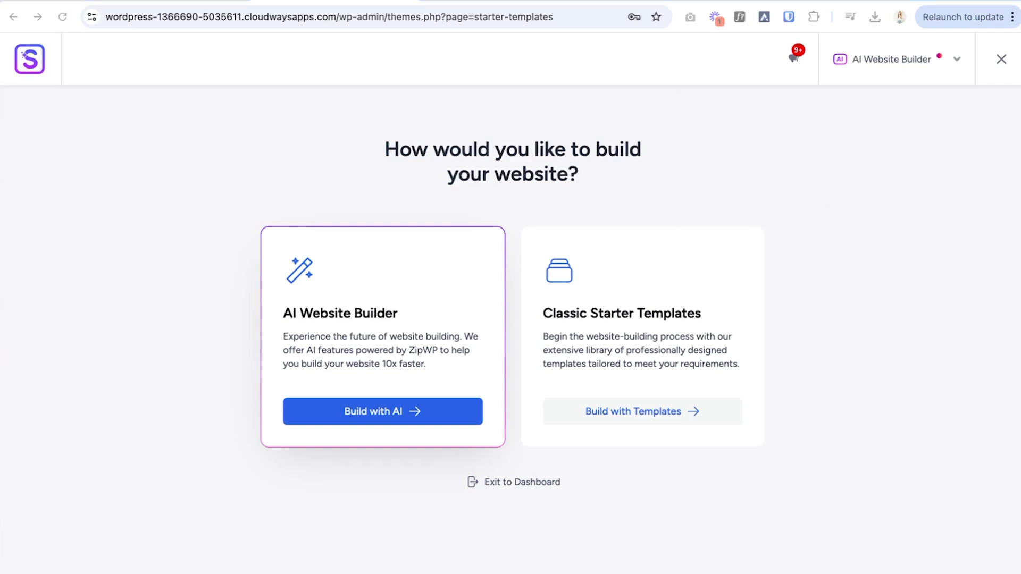
# Choose Build with Templates under Classic Starter Templates.
pyautogui.click(692, 415)
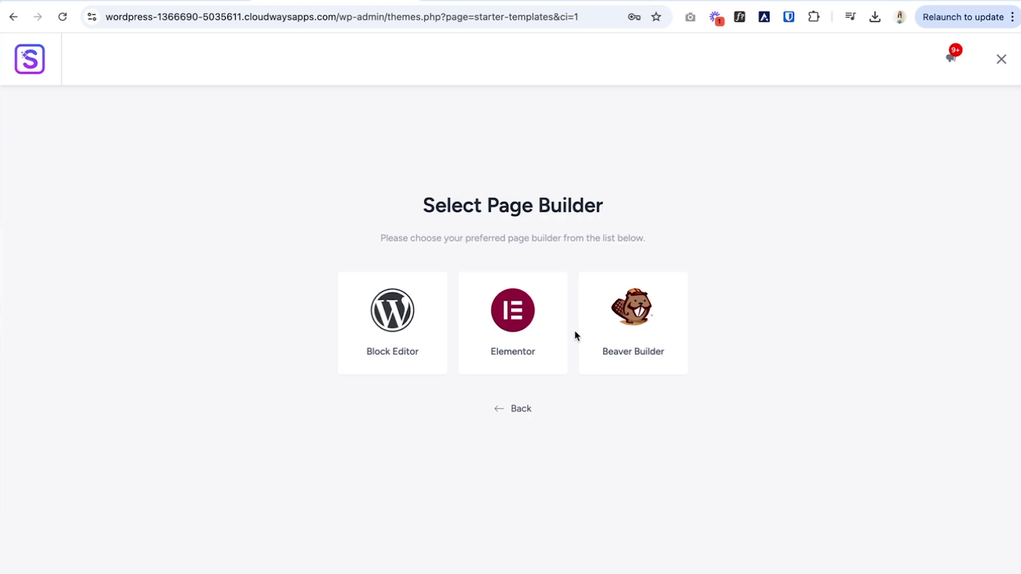
# Pick Elementor as the page builder, dismiss the AI builder suggestion, and browse the templates.
pyautogui.click(539, 342)
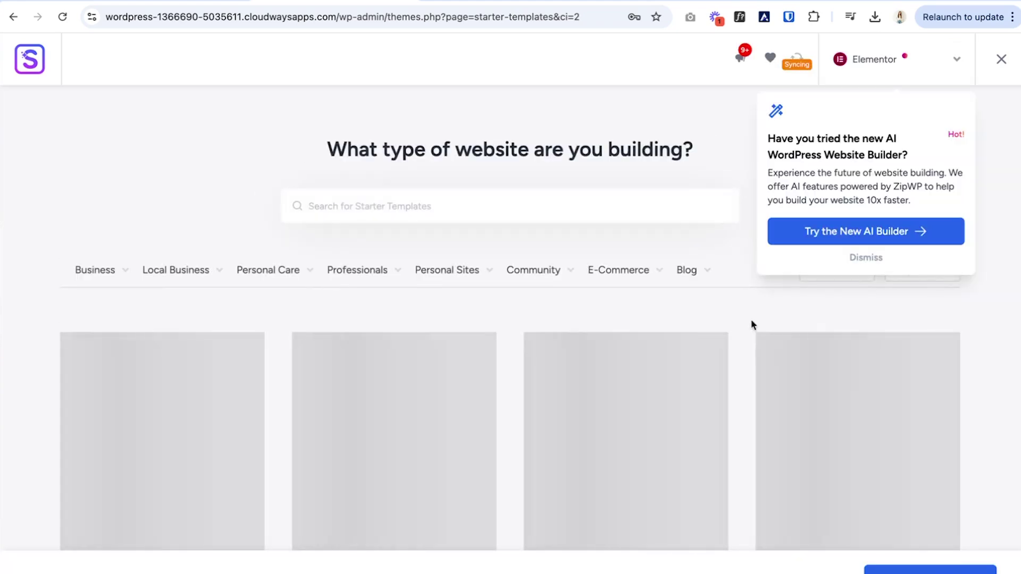
pyautogui.click(875, 259)
pyautogui.scroll(-6, 784, 333)
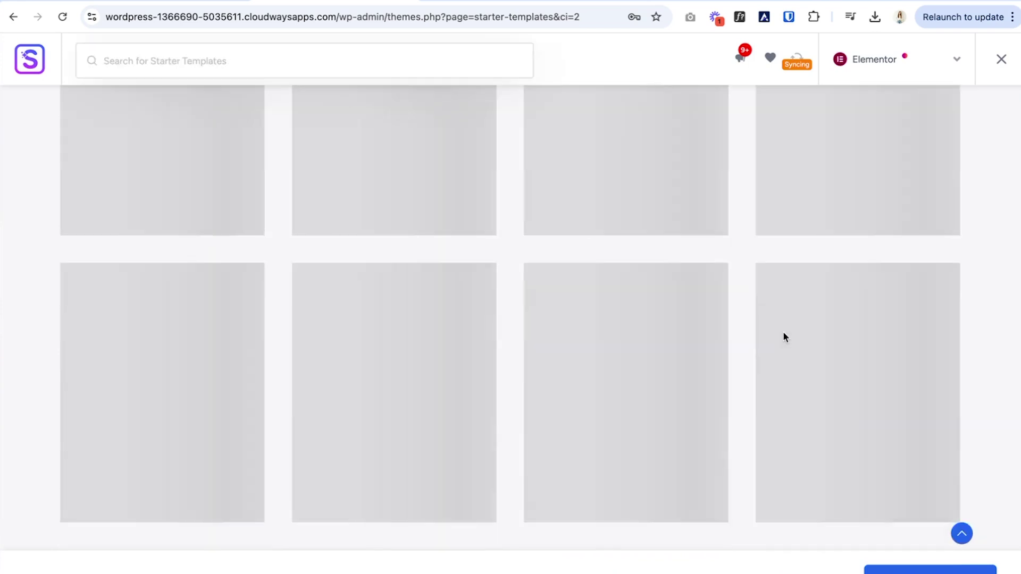
pyautogui.scroll(6, 784, 333)
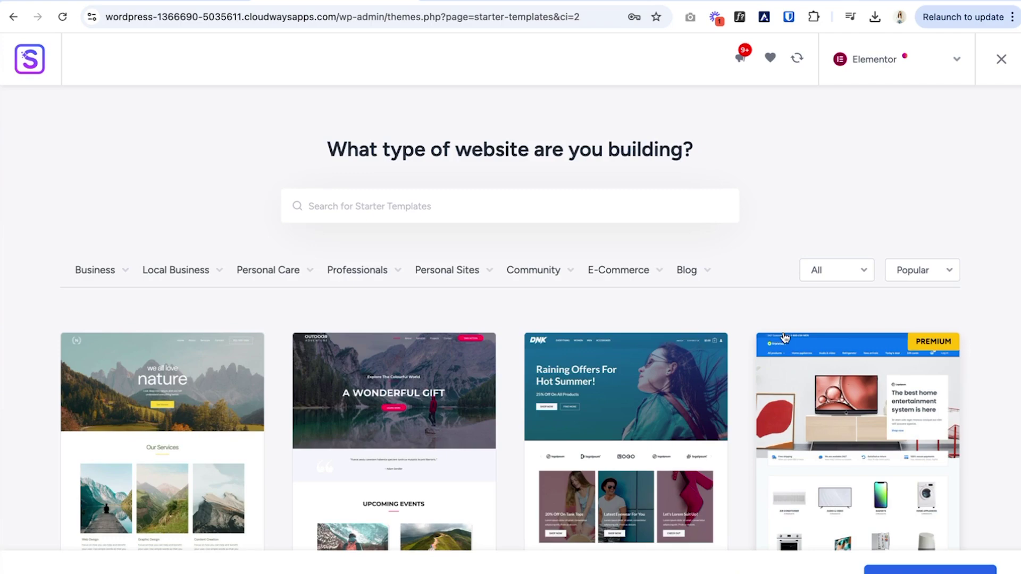
pyautogui.scroll(-8, 785, 339)
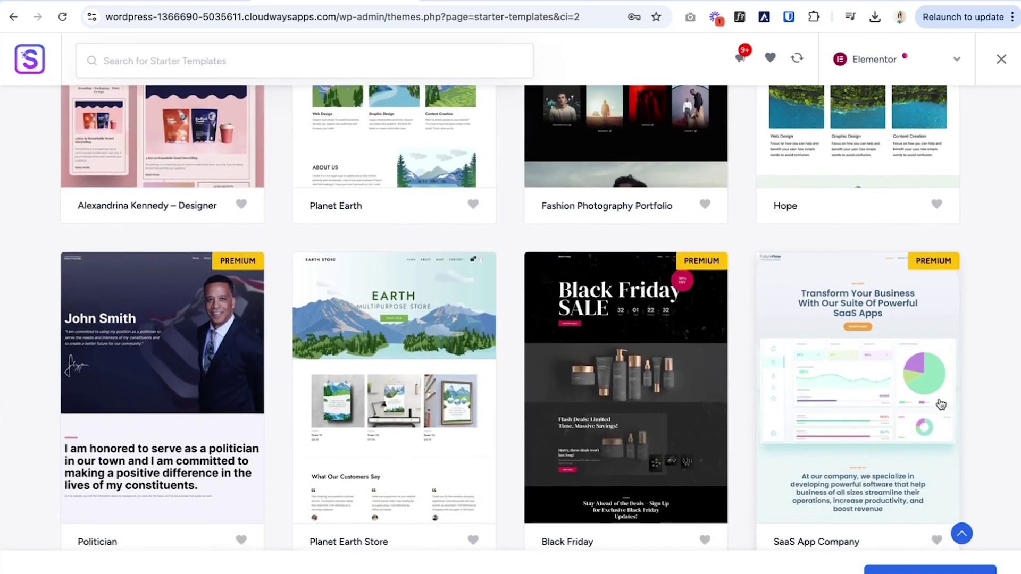
pyautogui.scroll(6, 940, 404)
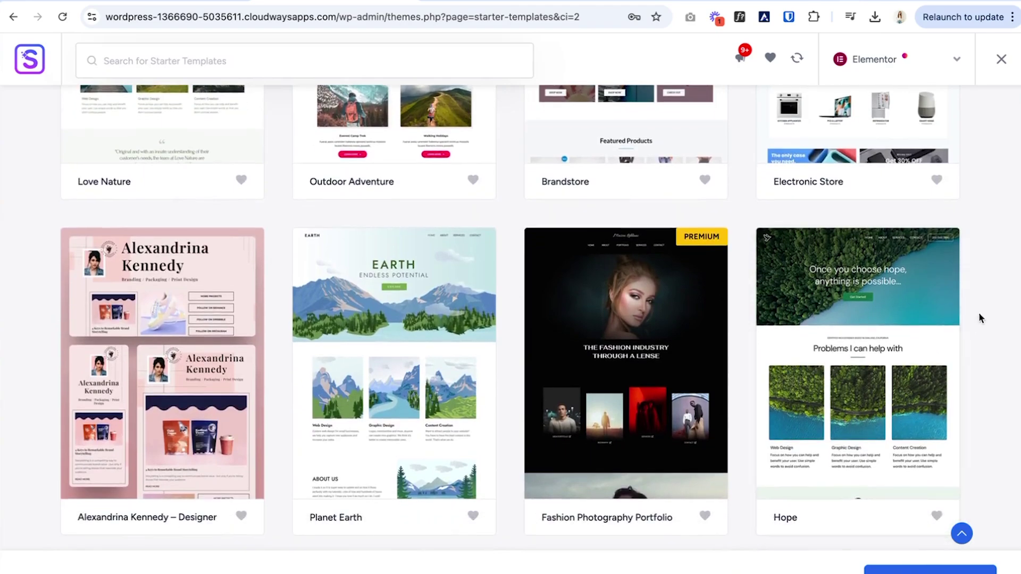
pyautogui.scroll(-14, 981, 317)
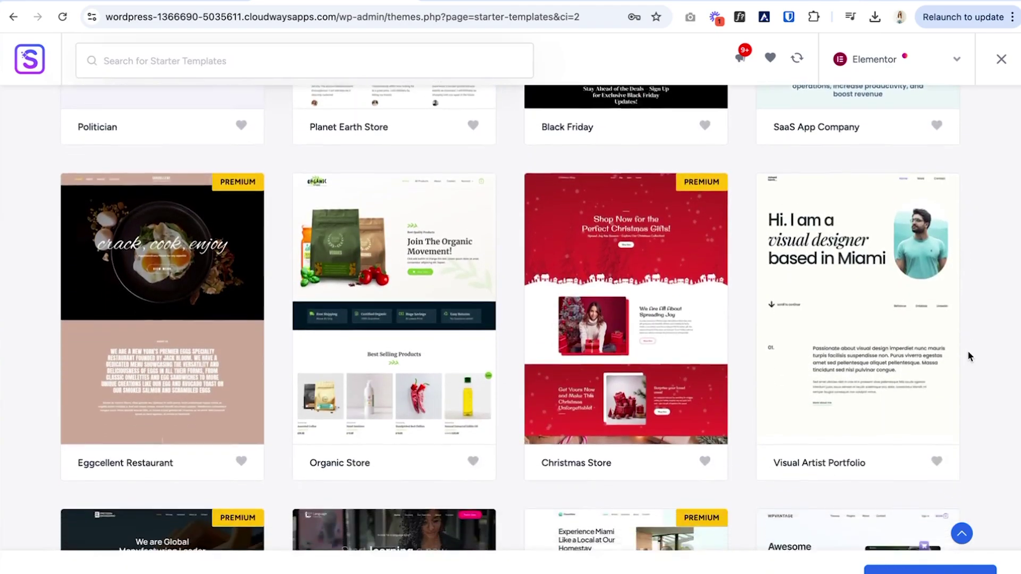
pyautogui.scroll(-11, 970, 357)
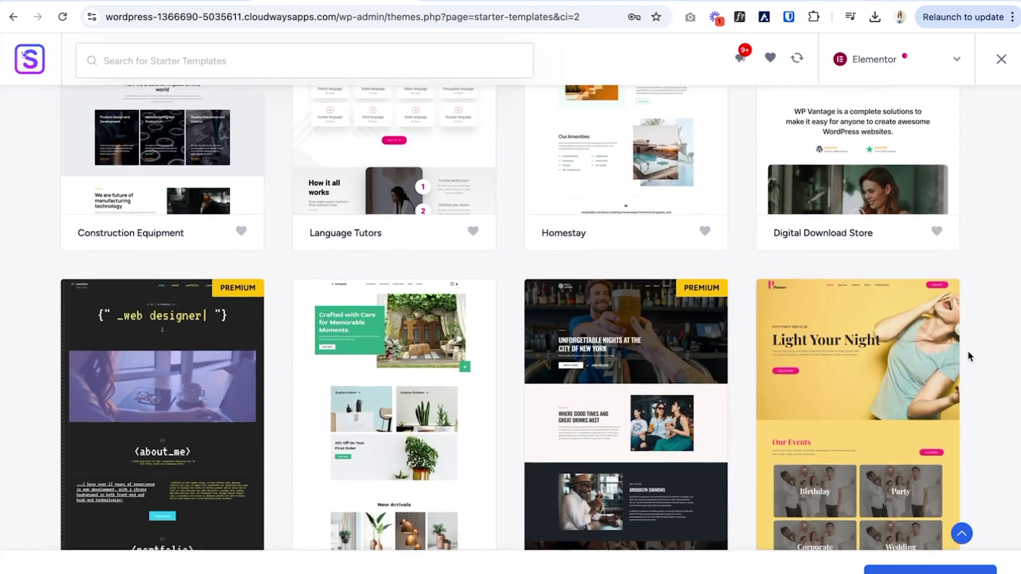
pyautogui.scroll(-20, 969, 357)
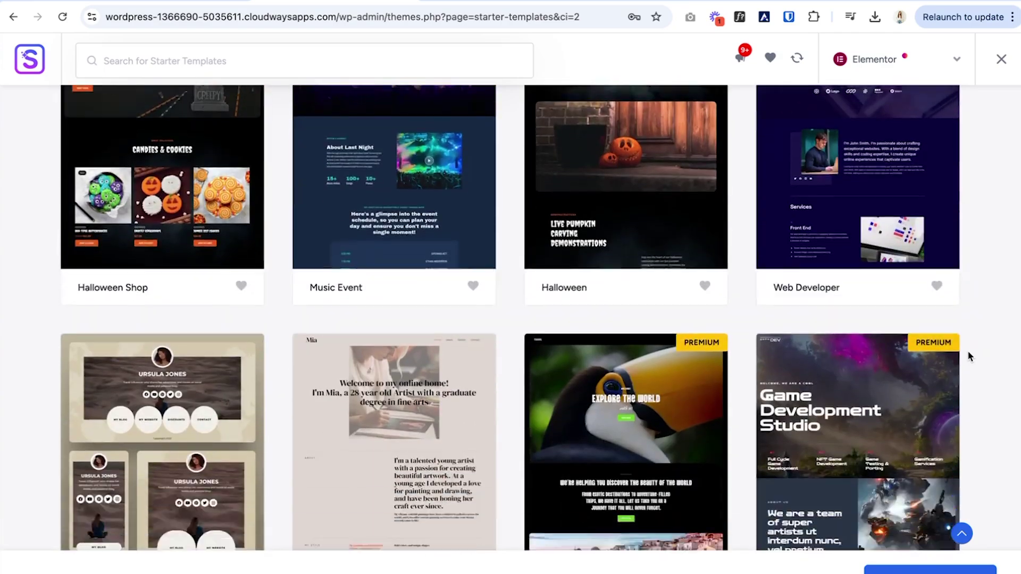
pyautogui.scroll(-12, 969, 356)
pyautogui.scroll(7, 969, 356)
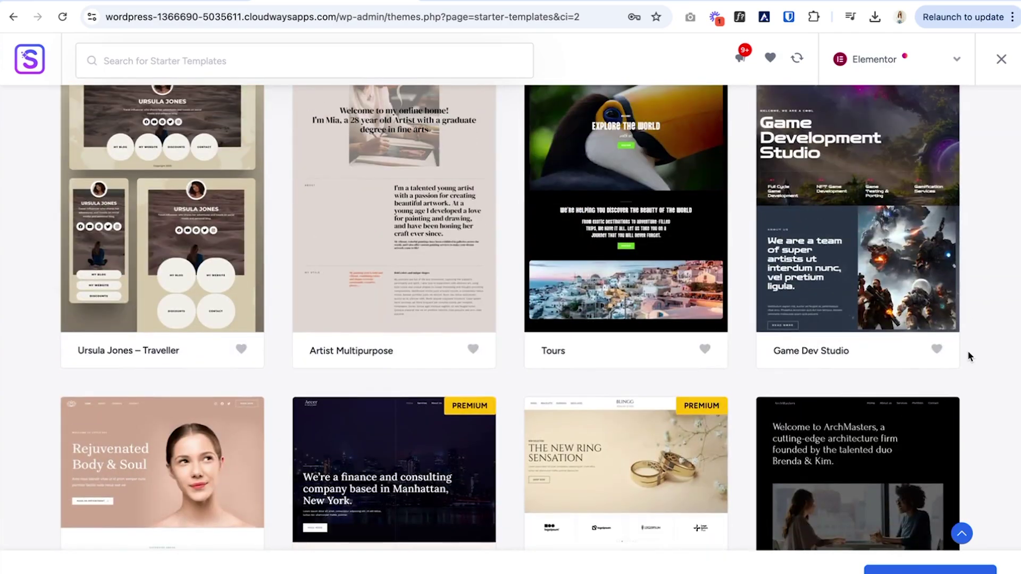
pyautogui.scroll(1, 969, 356)
pyautogui.scroll(-11, 969, 356)
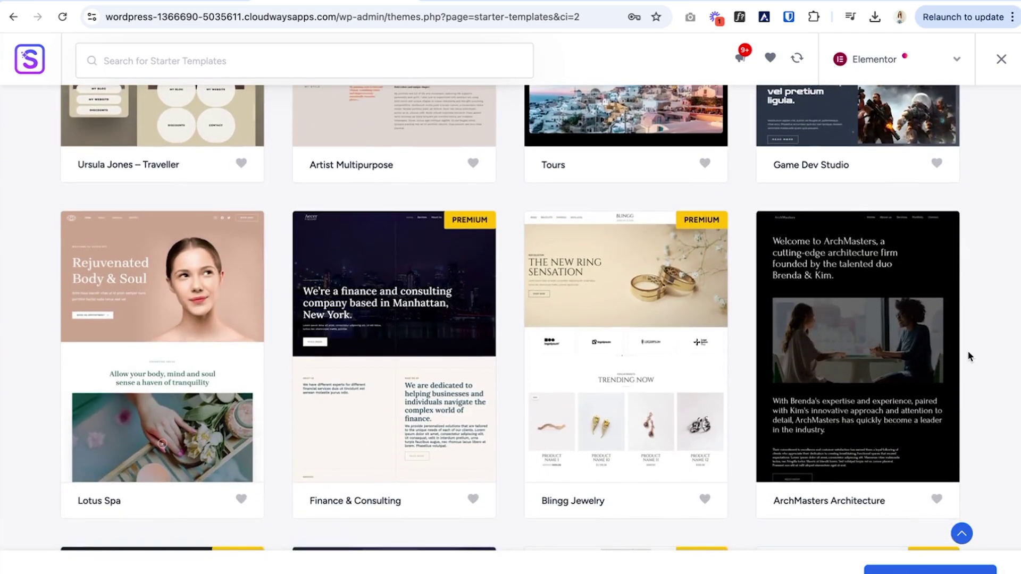
pyautogui.scroll(2, 969, 356)
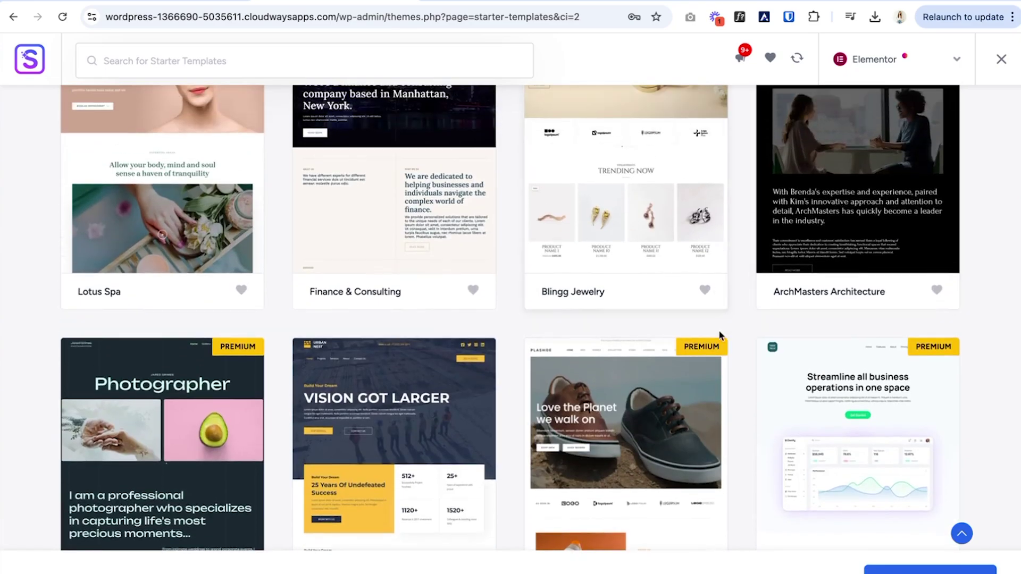
pyautogui.scroll(-5, 719, 330)
pyautogui.scroll(-15, 719, 329)
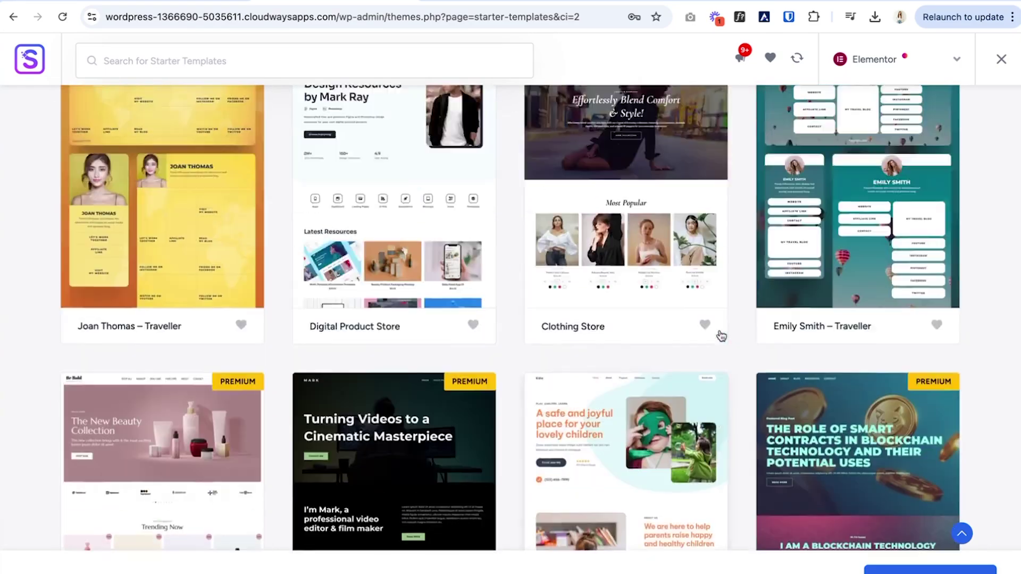
pyautogui.scroll(5, 721, 336)
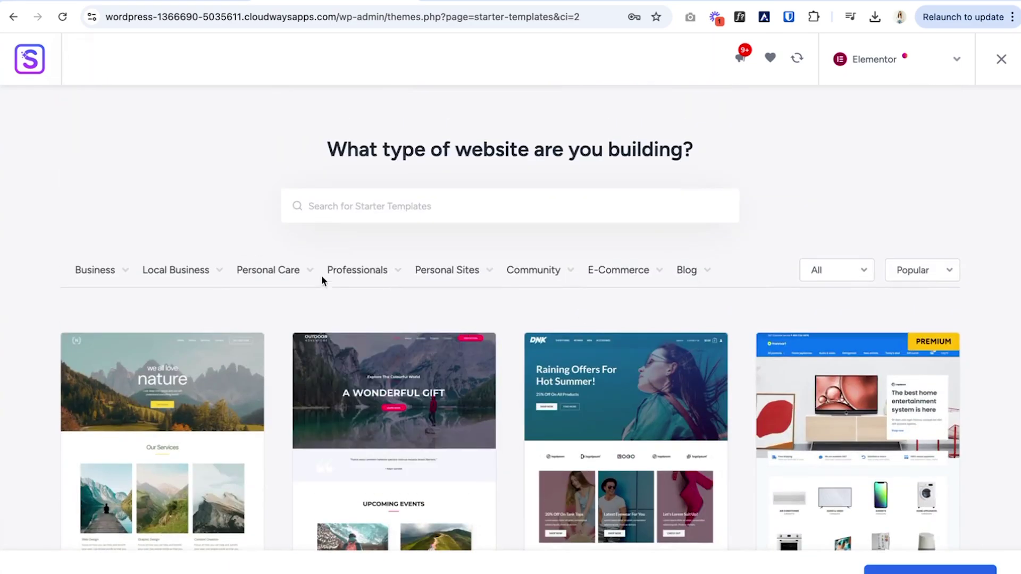
# Search 'graphic design', filter to Web Designer, and pick the pink designer portfolio template.
pyautogui.moveTo(81, 282)
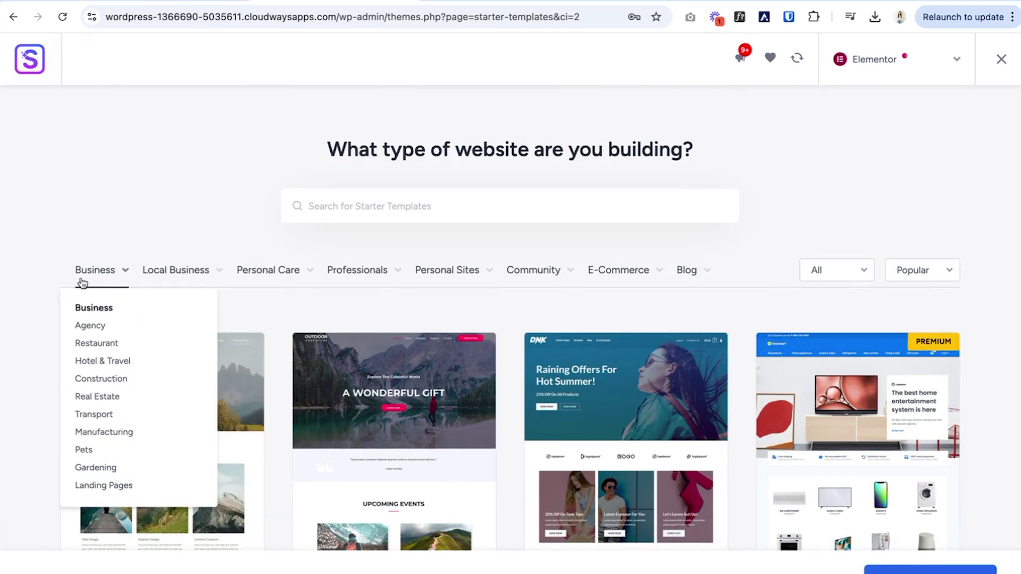
pyautogui.moveTo(448, 282)
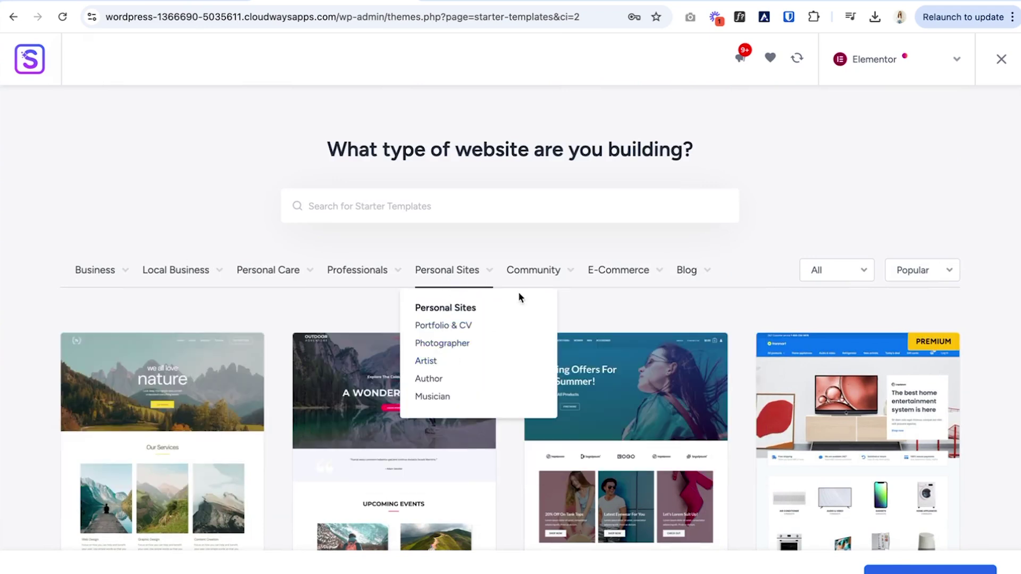
pyautogui.click(474, 216)
pyautogui.write('graphic')
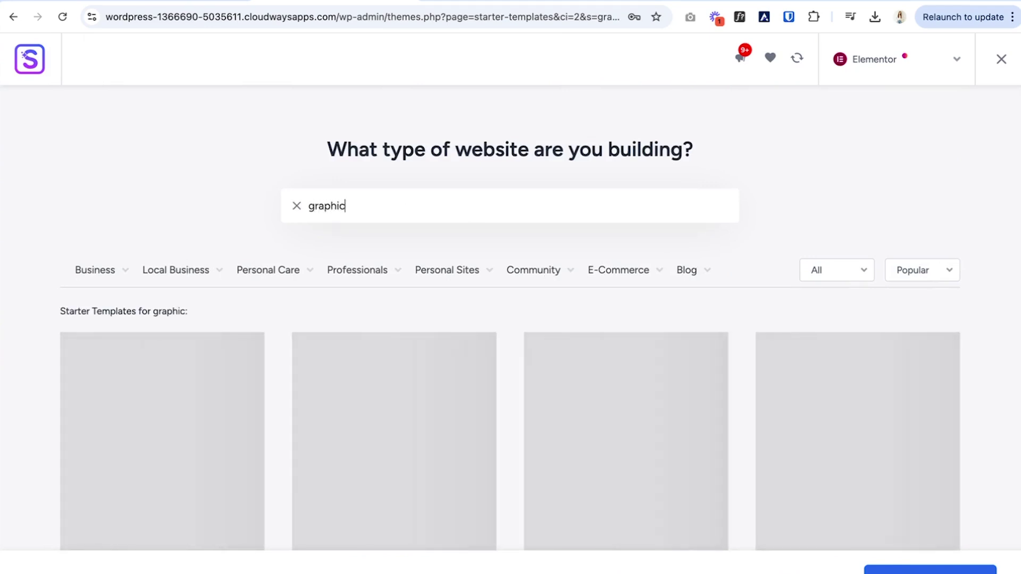
pyautogui.write(' design')
pyautogui.scroll(-2, 424, 333)
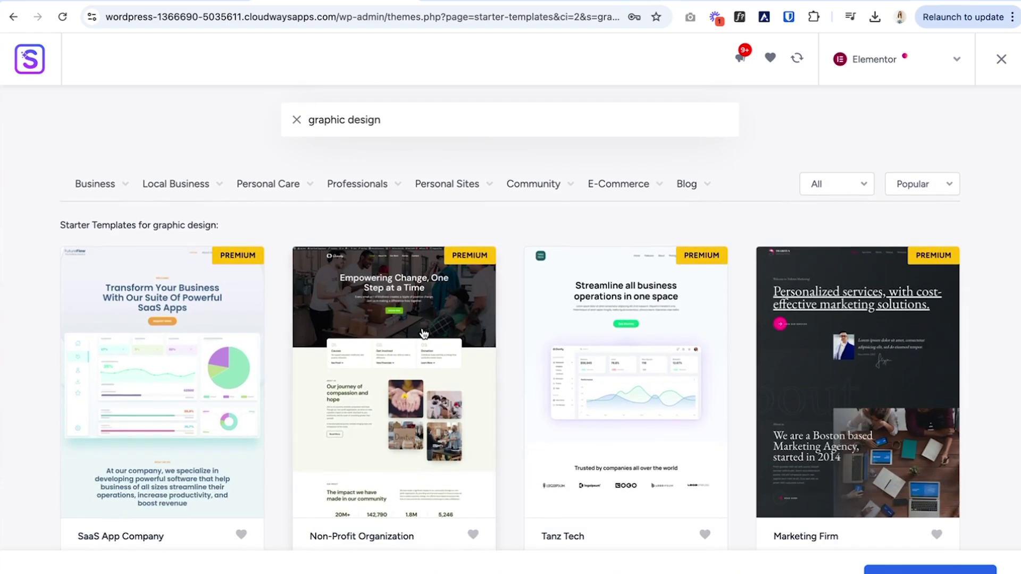
pyautogui.moveTo(394, 194)
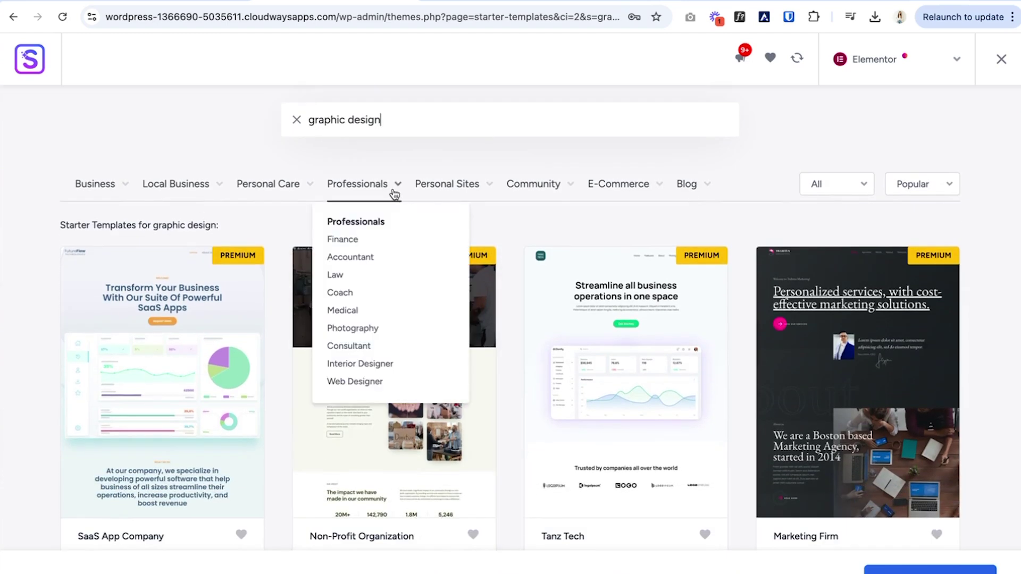
pyautogui.click(358, 382)
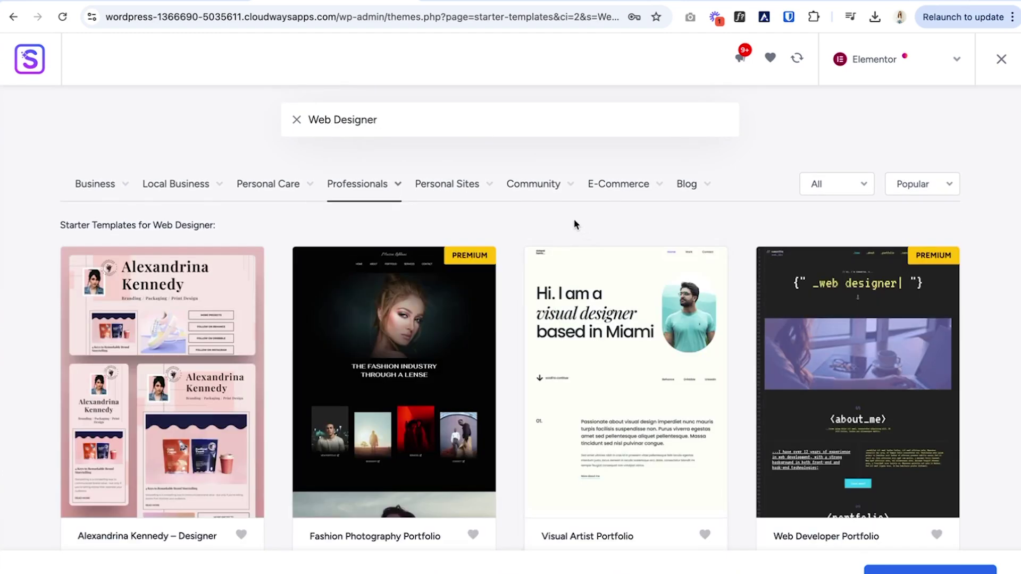
pyautogui.scroll(-3, 540, 238)
pyautogui.click(145, 266)
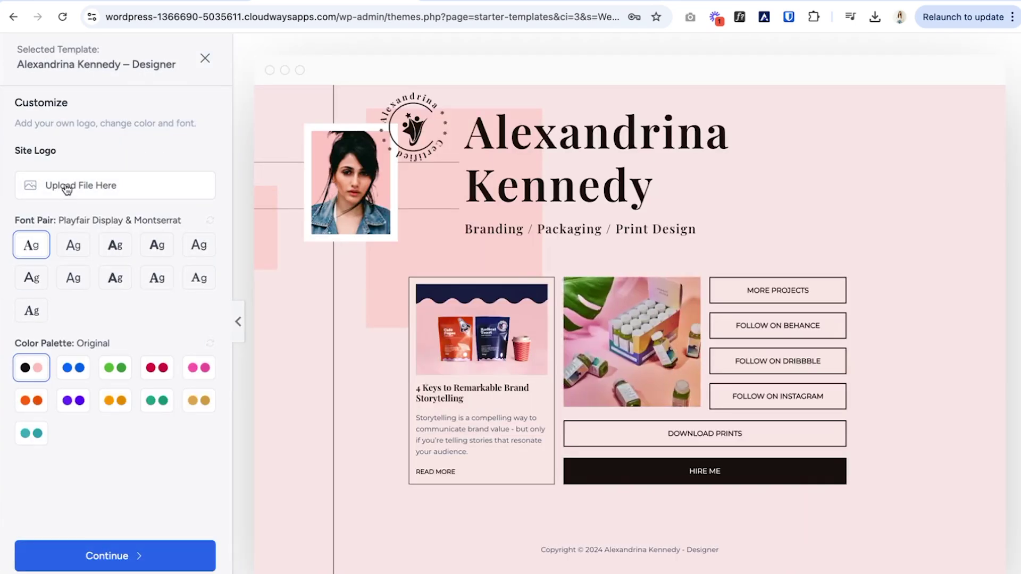
# Add a logo, settle on Inter & Poppins fonts and the gold palette, then continue.
pyautogui.click(66, 193)
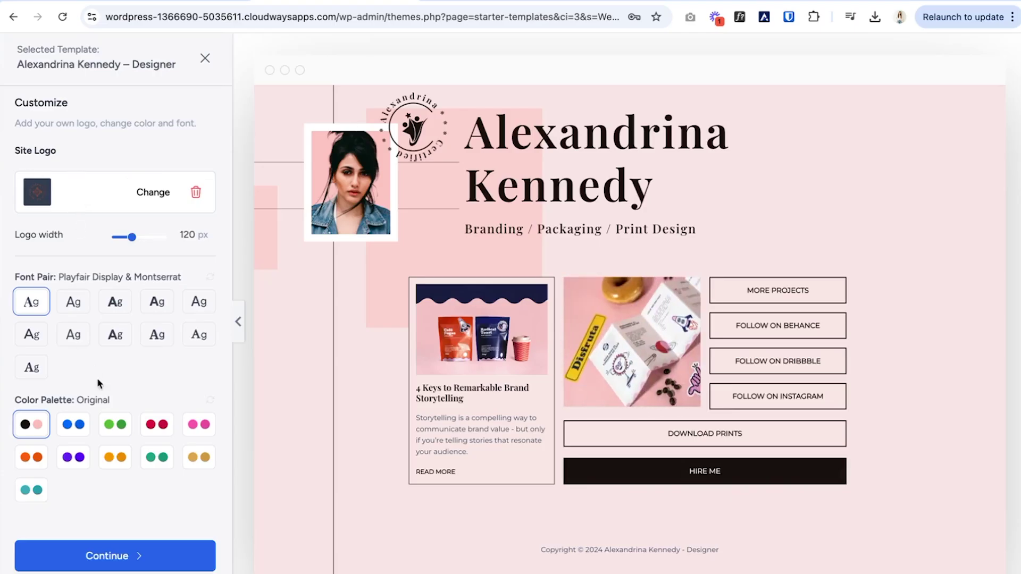
pyautogui.click(35, 345)
pyautogui.click(62, 337)
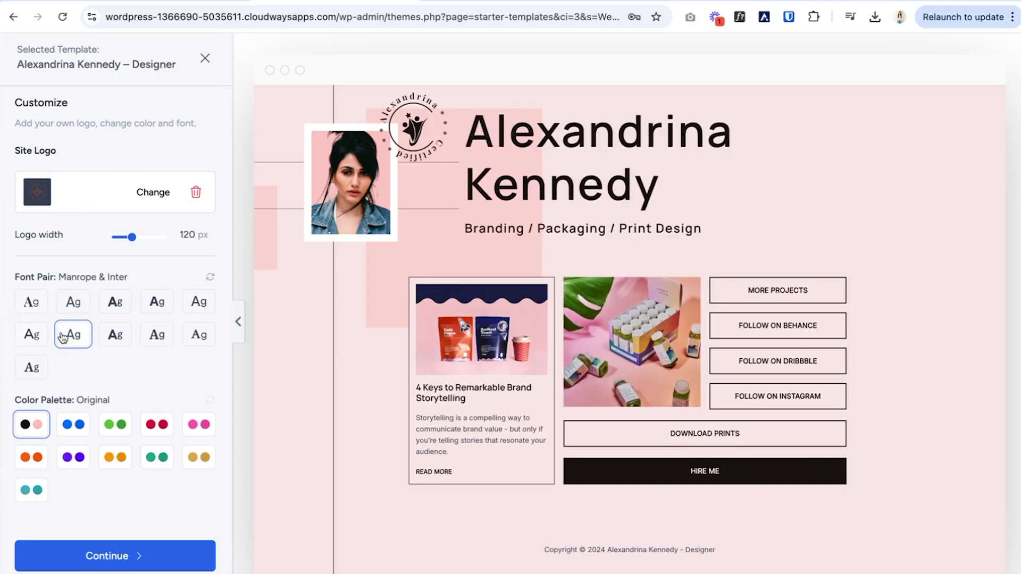
pyautogui.click(69, 301)
pyautogui.click(31, 302)
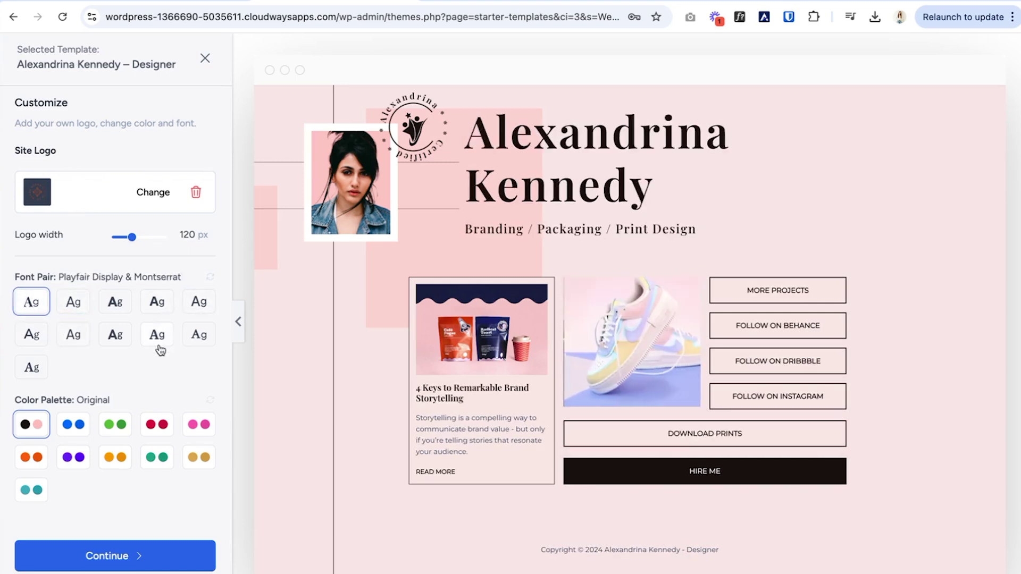
pyautogui.click(196, 311)
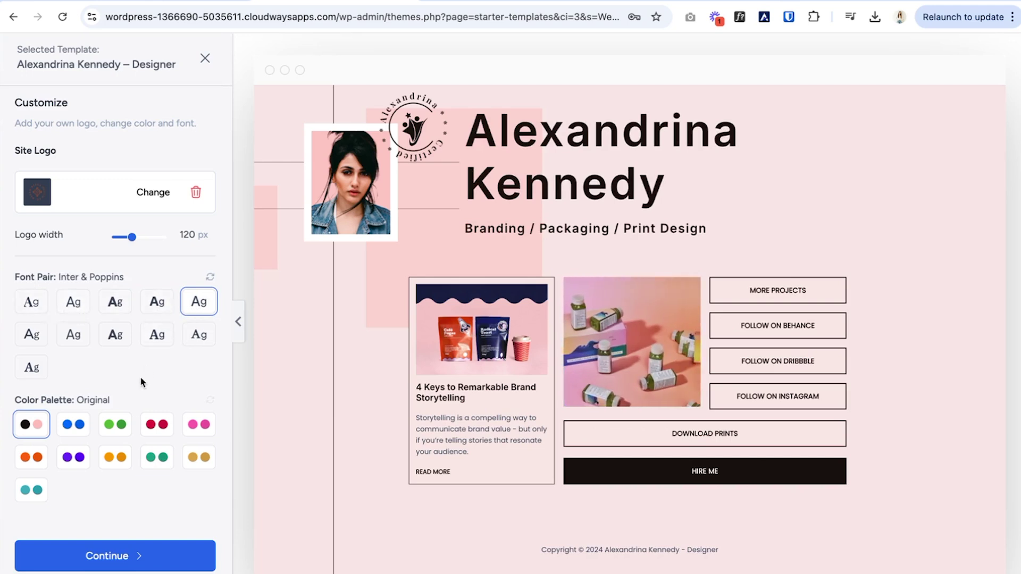
pyautogui.click(183, 467)
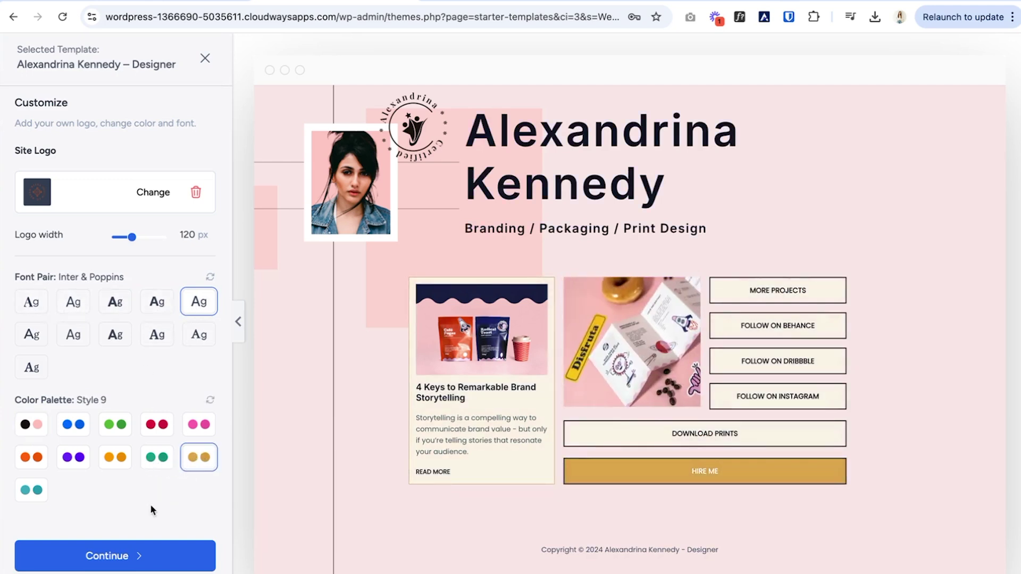
pyautogui.click(124, 559)
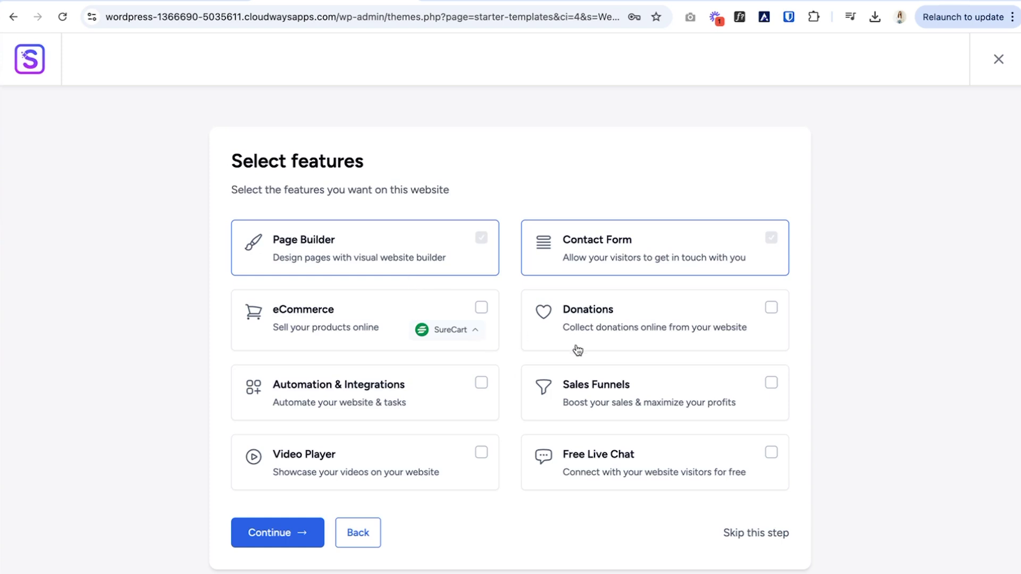
# Add Sales Funnels, Automation & Integrations, Video Player and Free Live Chat, then start the about-yourself form.
pyautogui.click(767, 384)
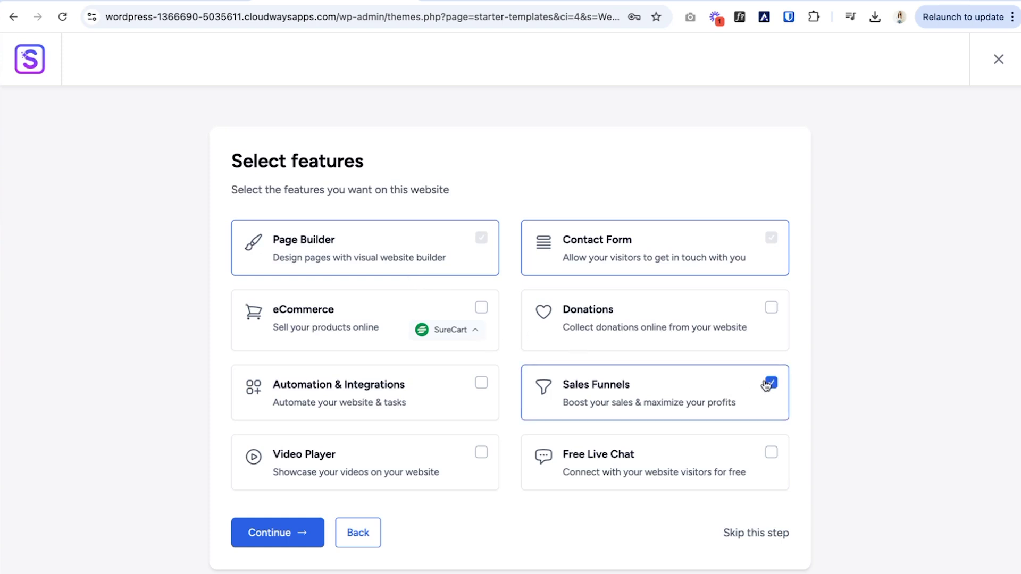
pyautogui.click(480, 382)
pyautogui.click(481, 454)
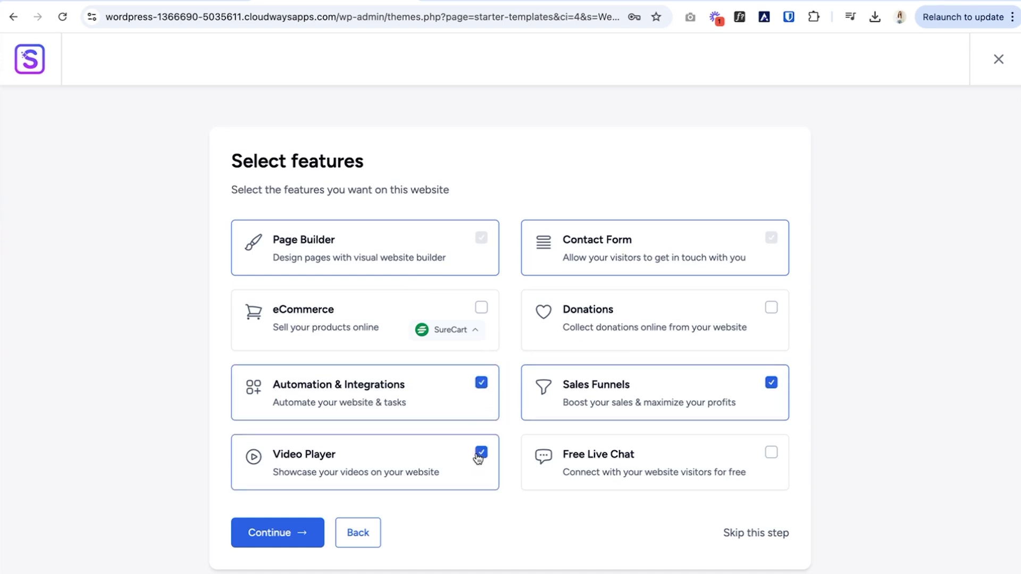
pyautogui.click(771, 454)
pyautogui.click(289, 533)
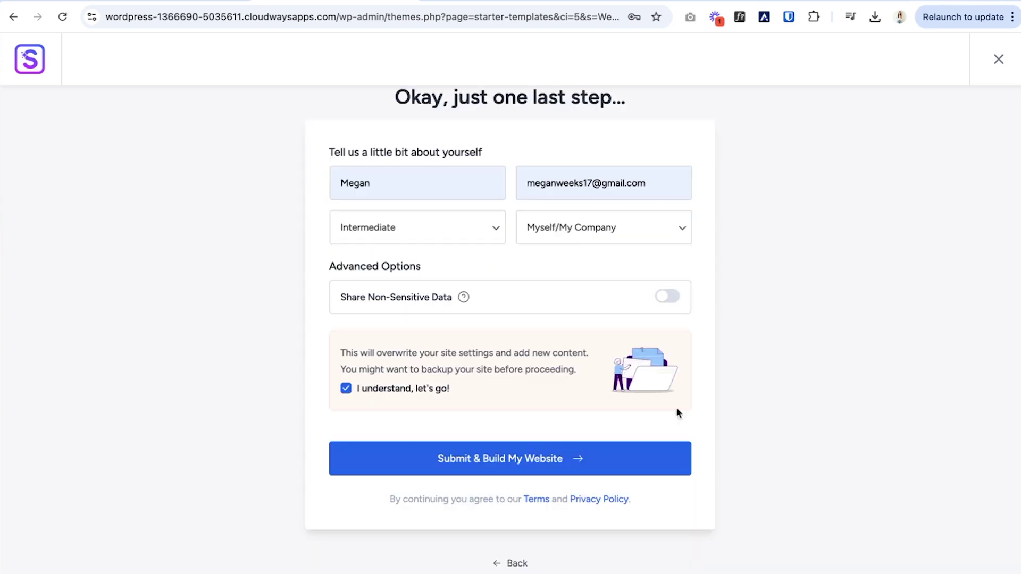
pyautogui.click(660, 458)
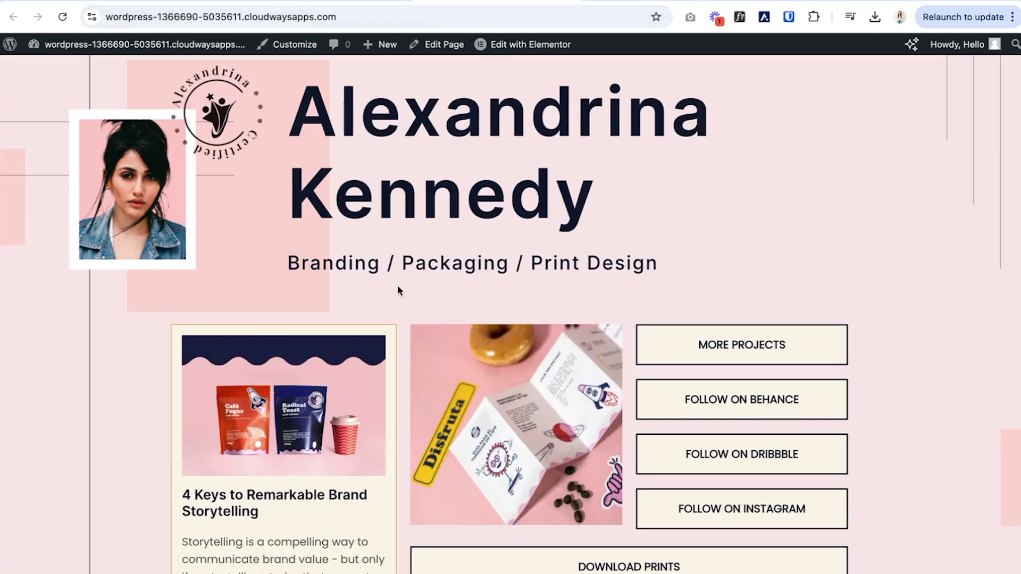
# Look over the newly built site, then go to the WordPress admin dashboard.
pyautogui.scroll(-3, 397, 290)
pyautogui.scroll(3, 397, 285)
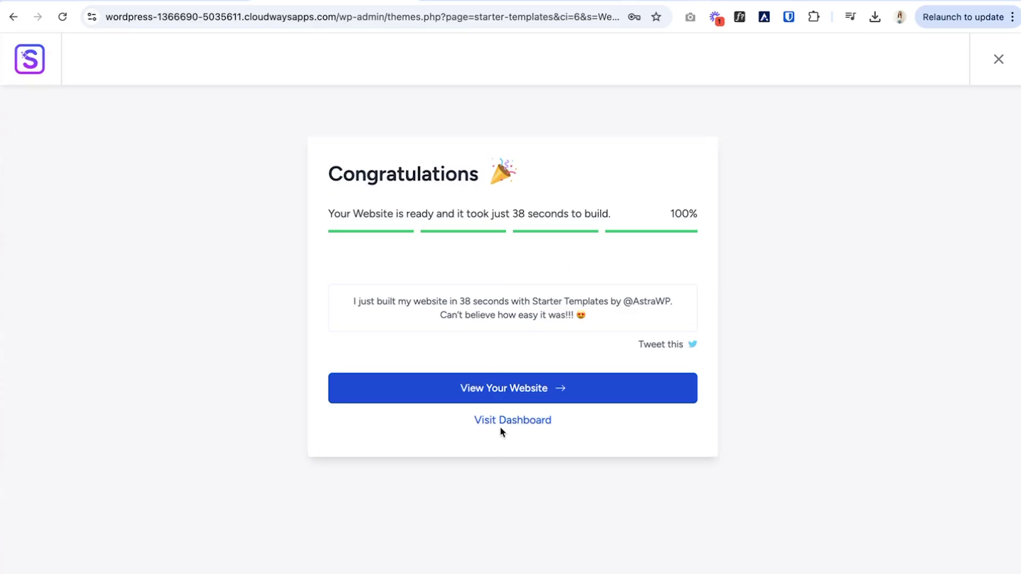
pyautogui.click(501, 424)
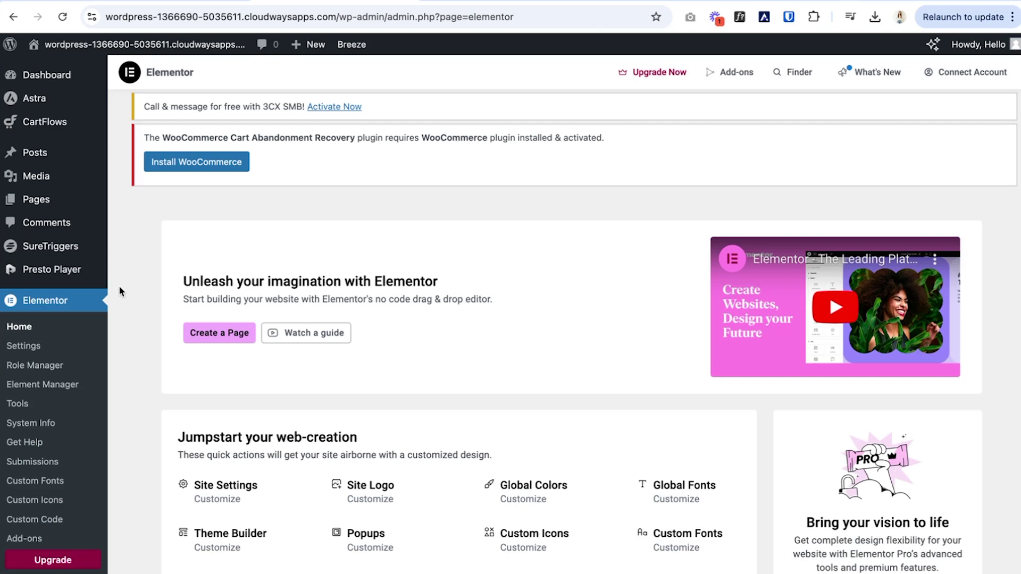
# View the published Home page from the pages list and open it in Elementor.
pyautogui.scroll(-1, 118, 289)
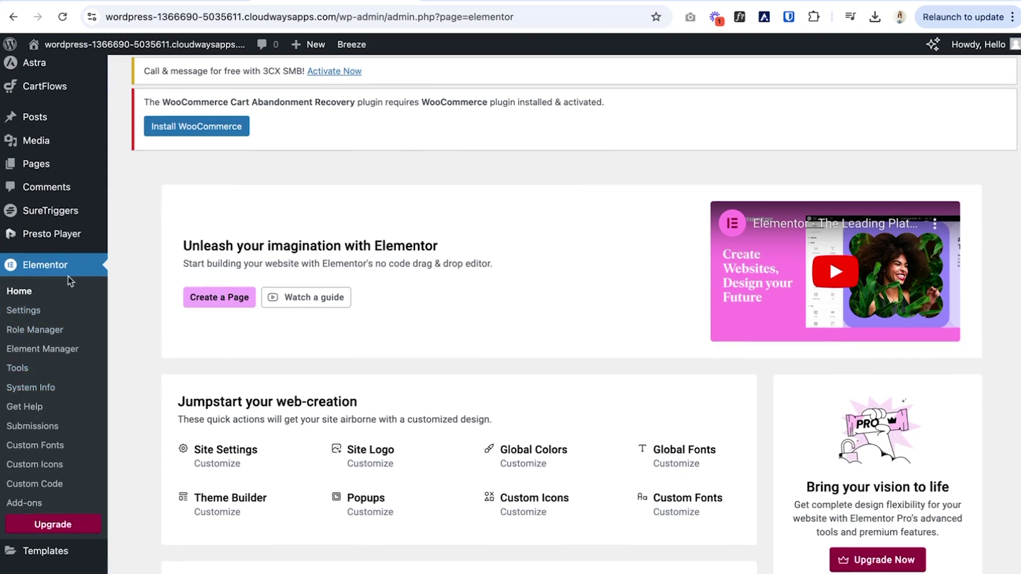
pyautogui.scroll(-4, 124, 332)
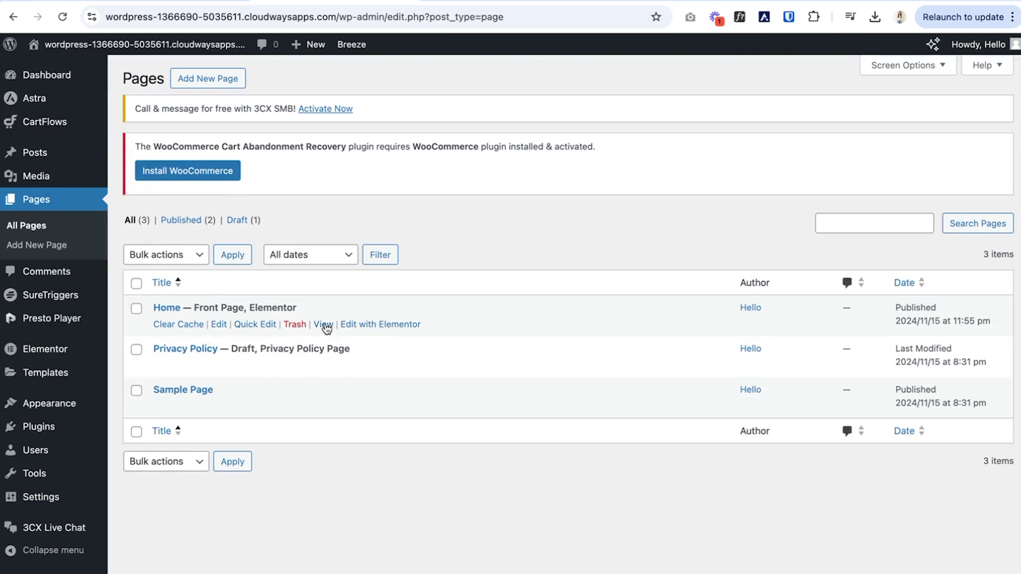
pyautogui.click(323, 325)
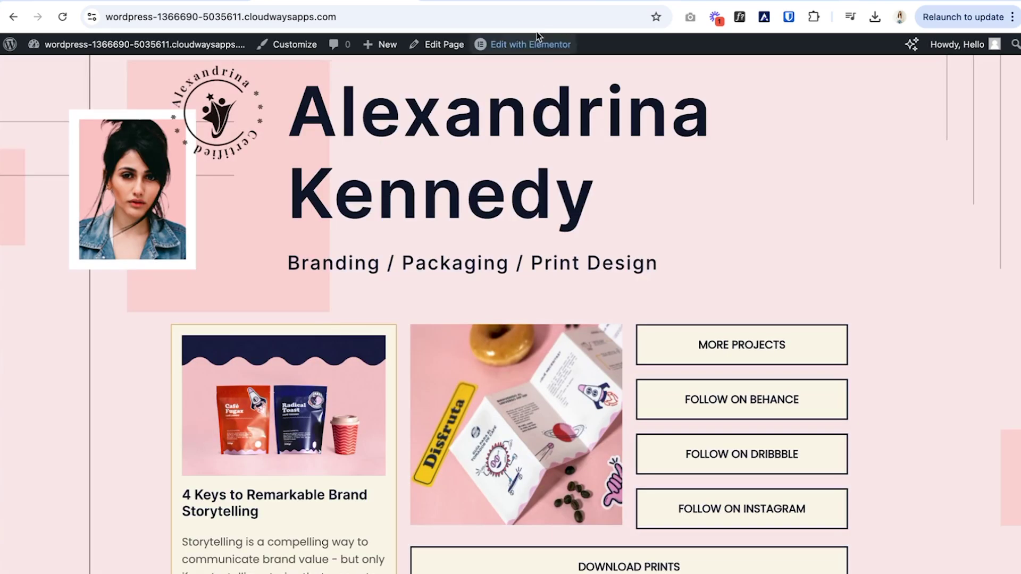
pyautogui.click(528, 47)
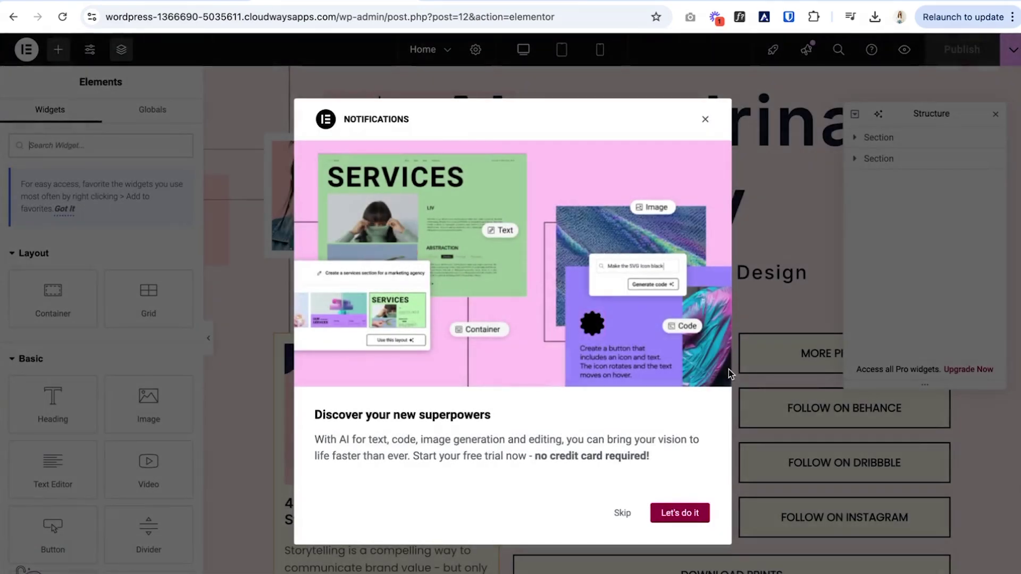
# Dismiss the AI features notification and move the page Structure panel aside.
pyautogui.click(705, 119)
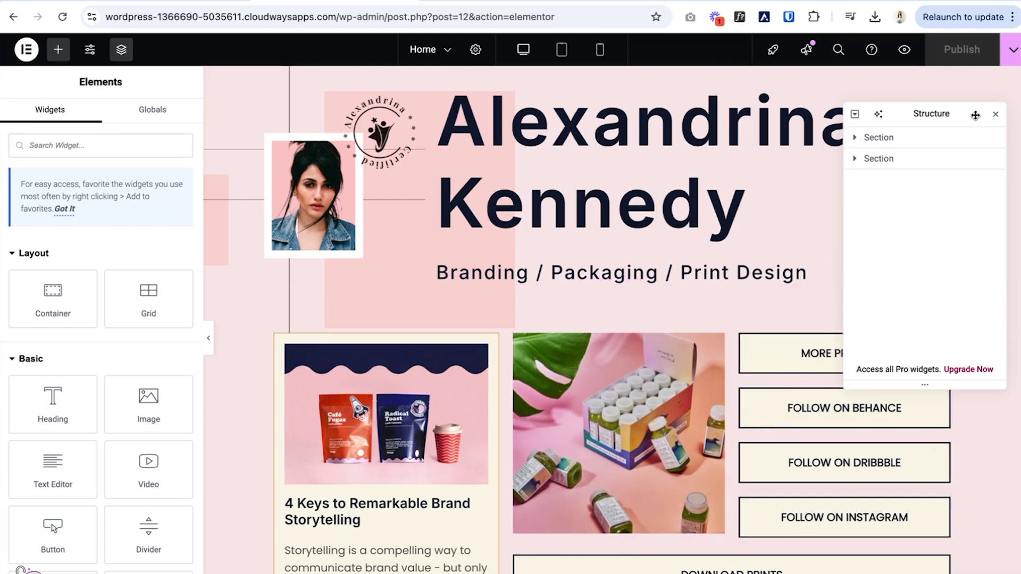
pyautogui.moveTo(973, 112); pyautogui.dragTo(988, 87)
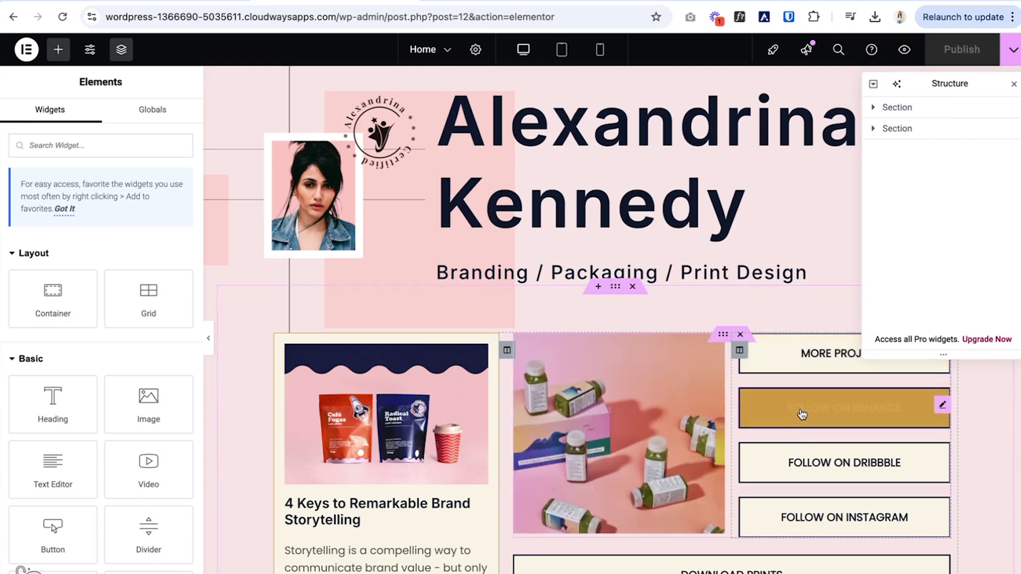
pyautogui.scroll(-5, 802, 414)
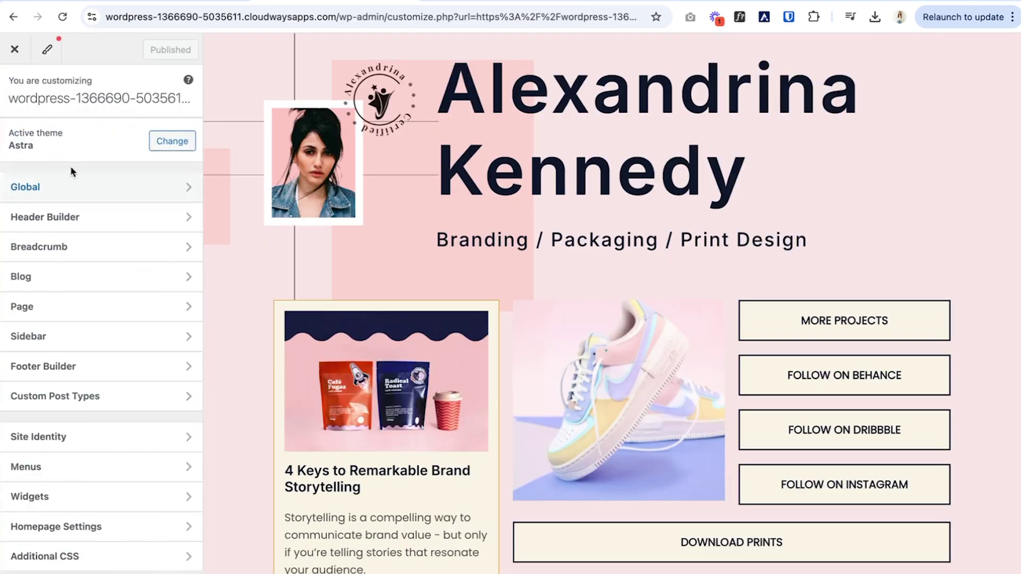
# Set the global body font family to Overpass.
pyautogui.click(62, 189)
pyautogui.click(62, 132)
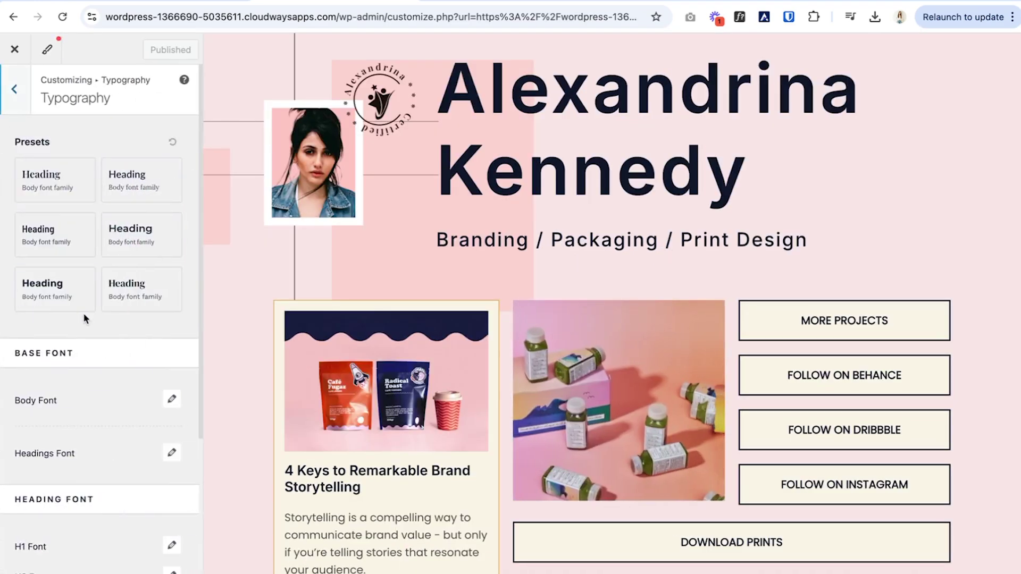
pyautogui.scroll(-2, 86, 308)
pyautogui.scroll(-3, 88, 301)
pyautogui.scroll(2, 87, 301)
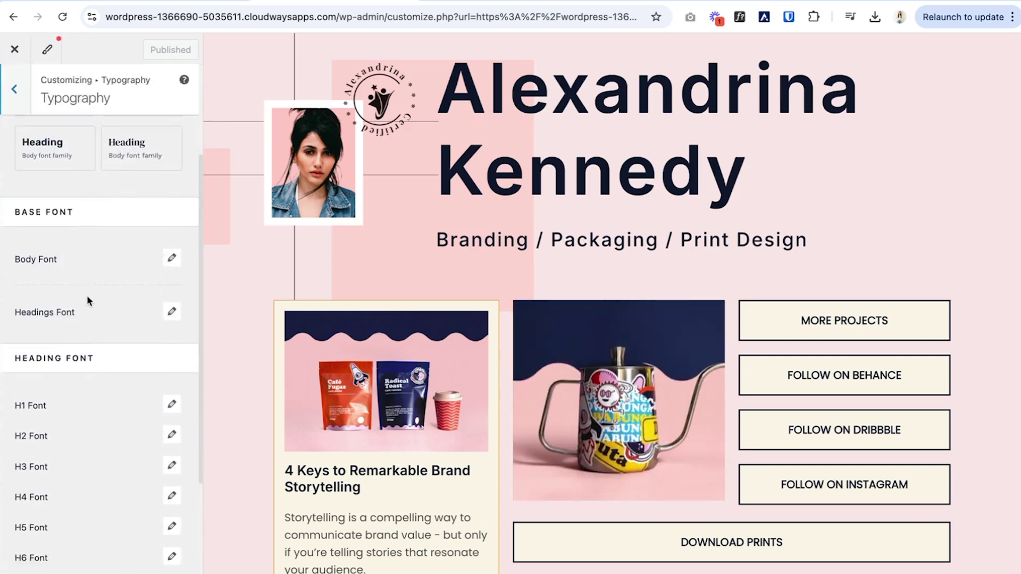
pyautogui.scroll(-2, 87, 301)
pyautogui.click(171, 172)
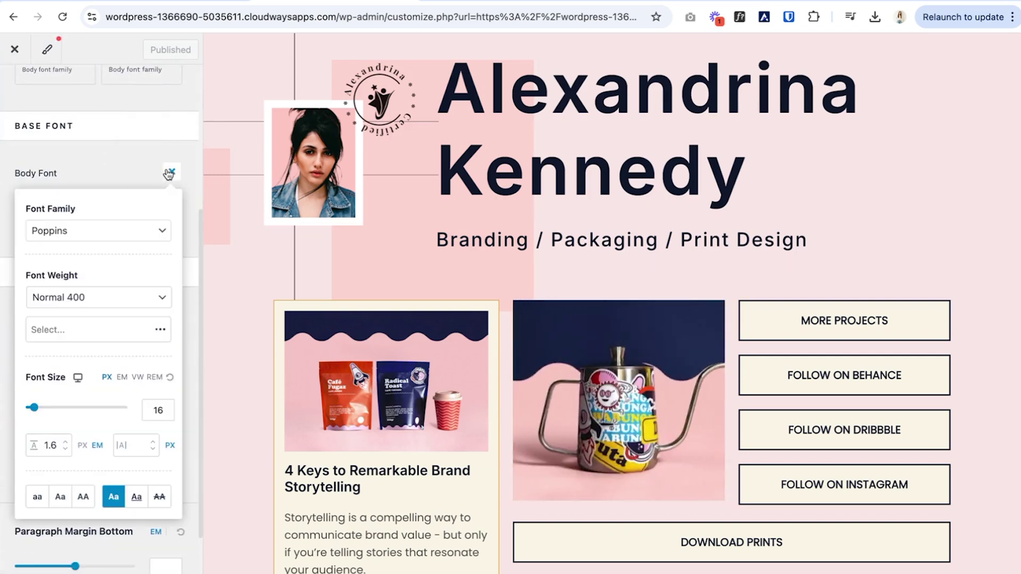
pyautogui.click(146, 229)
pyautogui.click(116, 256)
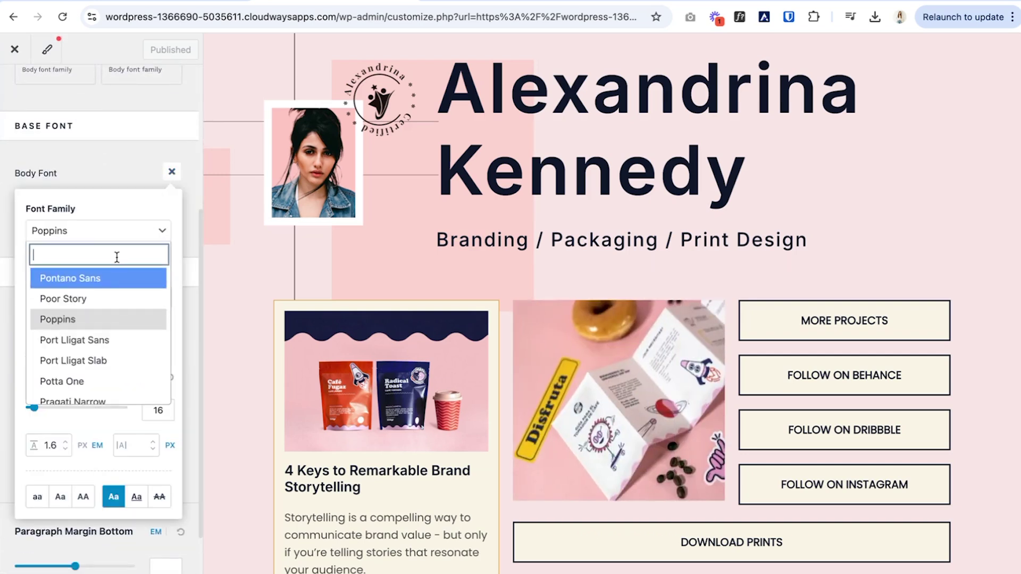
pyautogui.write('overpass')
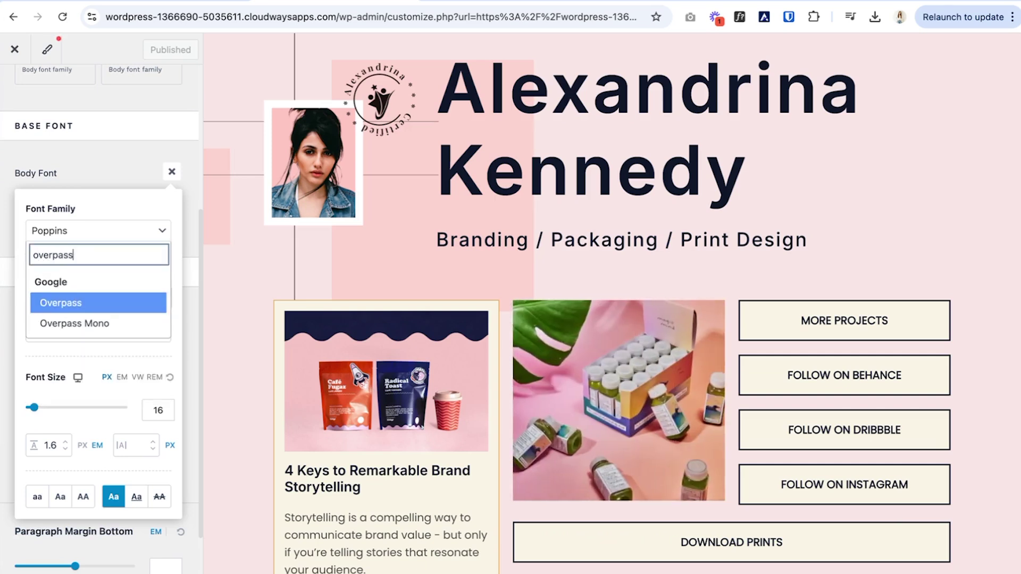
pyautogui.click(88, 301)
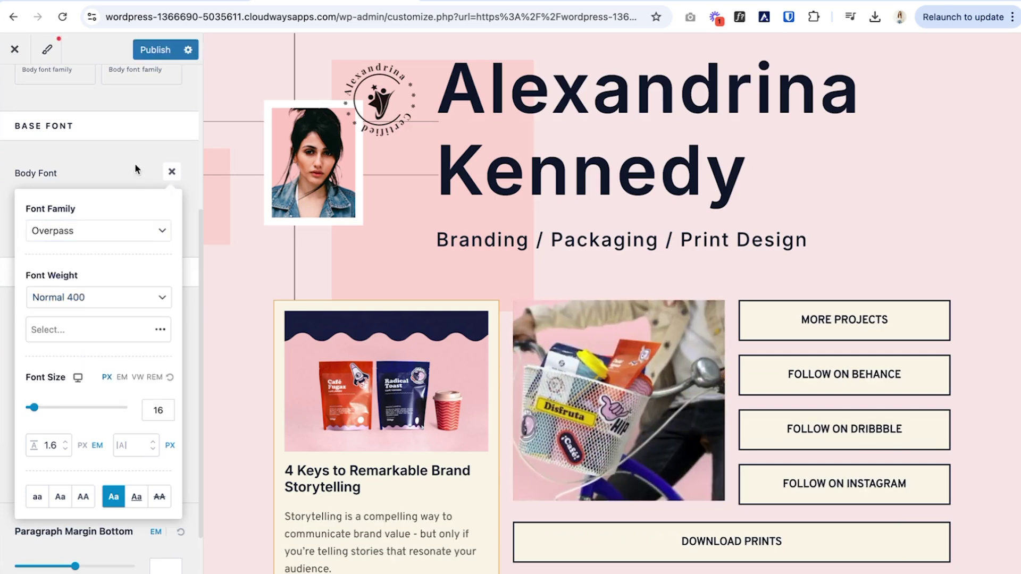
pyautogui.click(135, 164)
# Set the headings font family to Libre Baskerville.
pyautogui.click(171, 225)
pyautogui.click(87, 286)
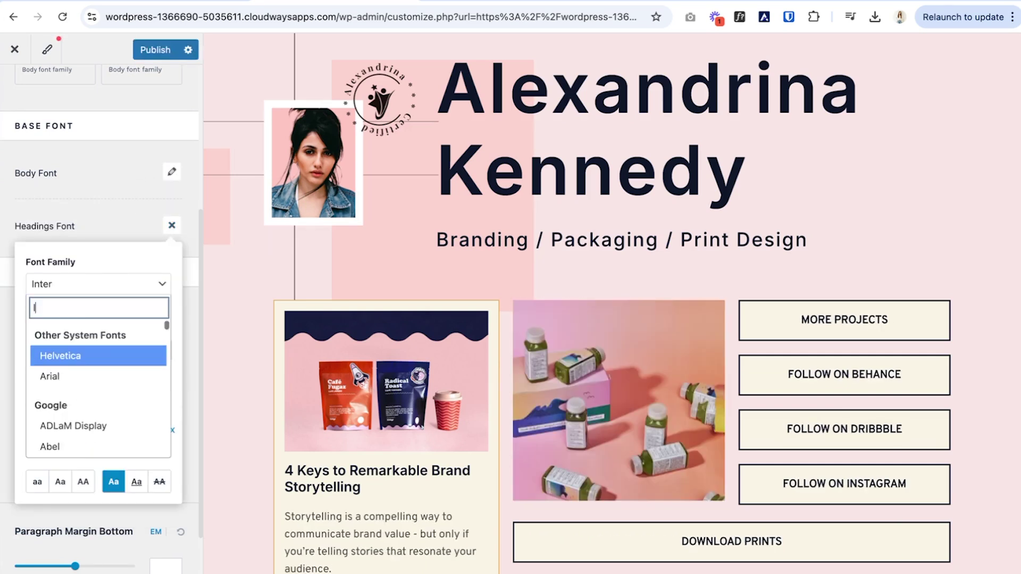
pyautogui.write('libe')
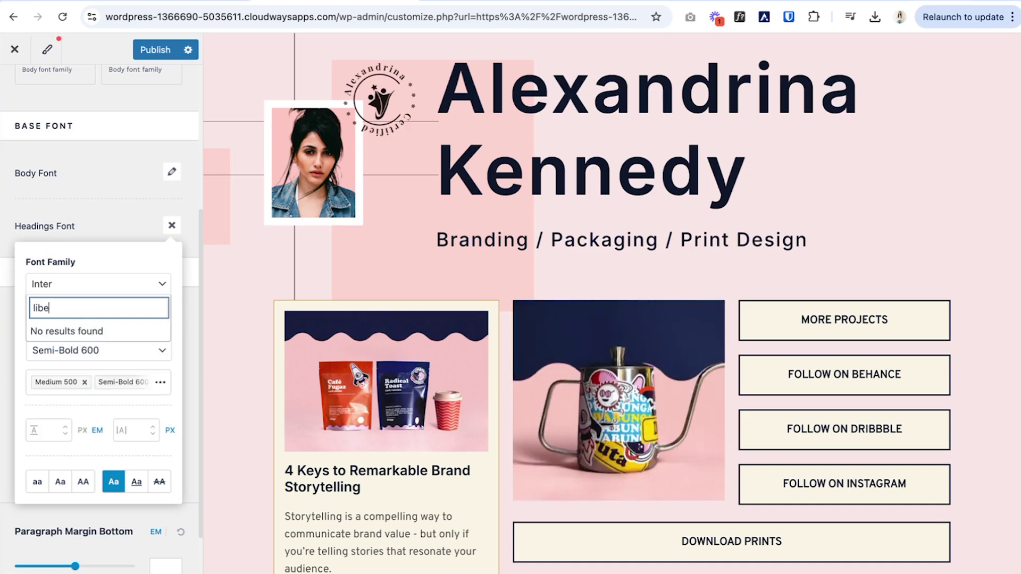
pyautogui.press('BackSpace')
pyautogui.write('re')
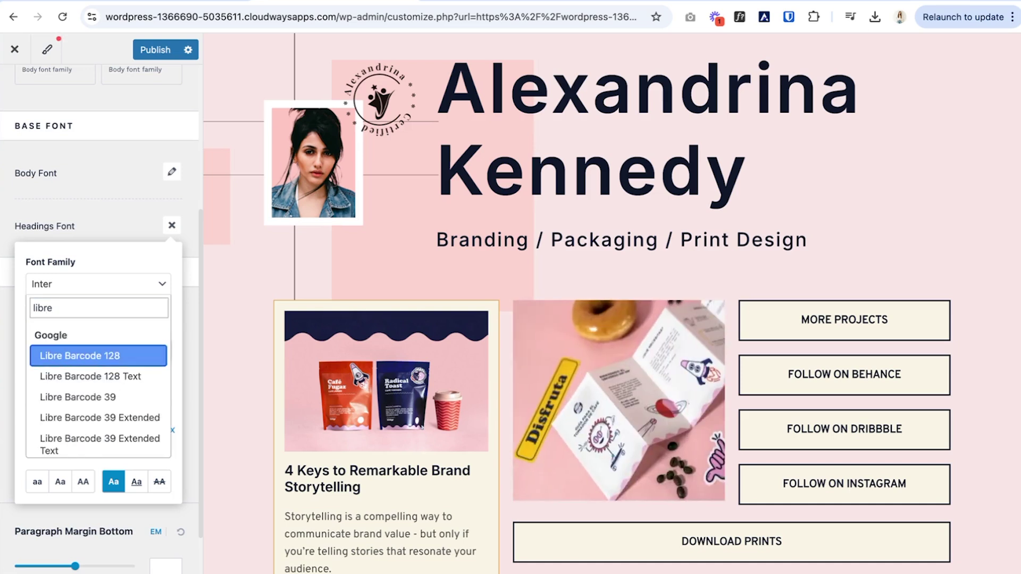
pyautogui.write(' bas')
pyautogui.click(59, 355)
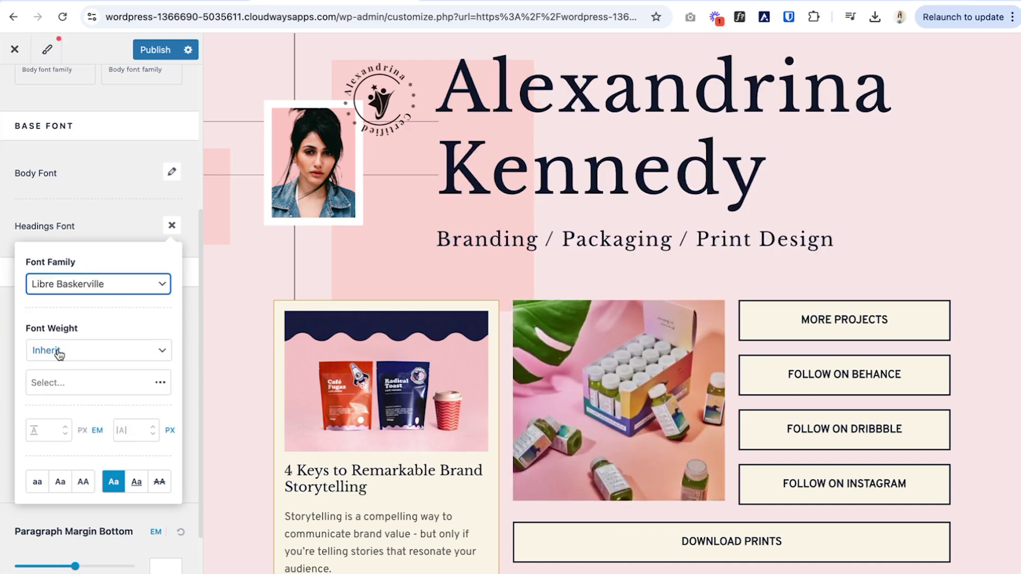
pyautogui.click(172, 225)
pyautogui.scroll(-5, 102, 360)
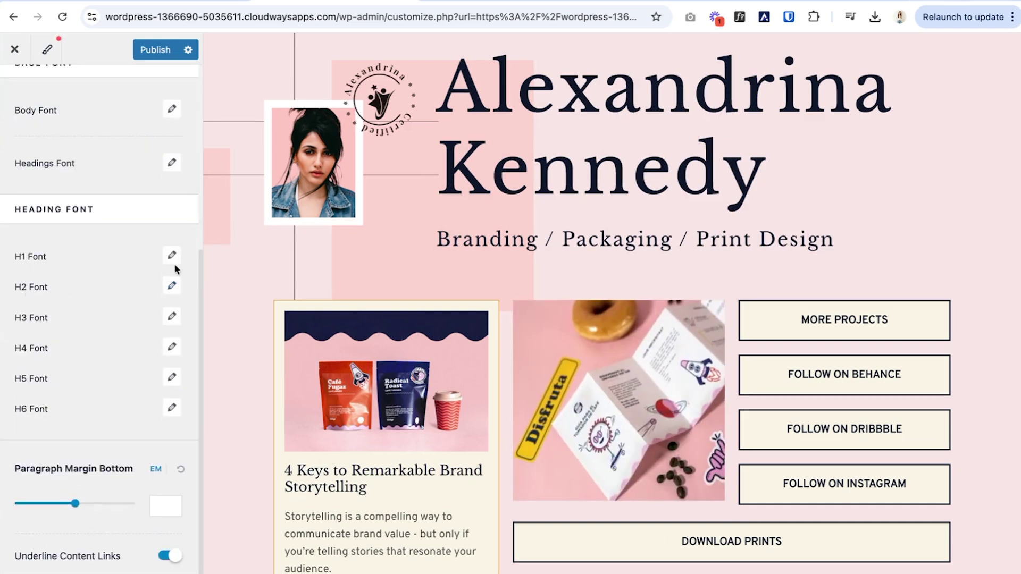
pyautogui.scroll(6, 107, 259)
# Bring up the global colour settings, then open a new browser tab.
pyautogui.click(14, 88)
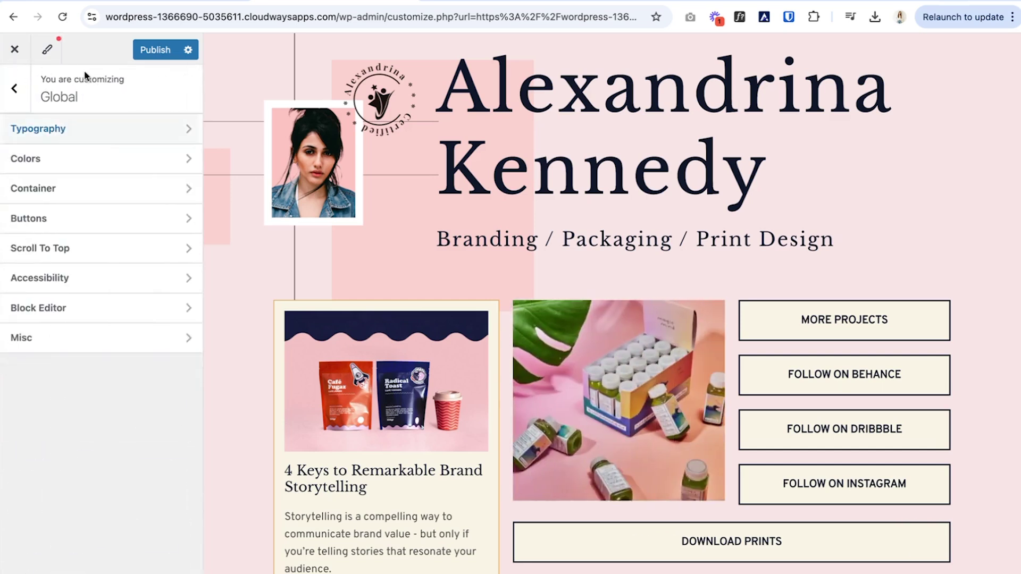
pyautogui.click(82, 159)
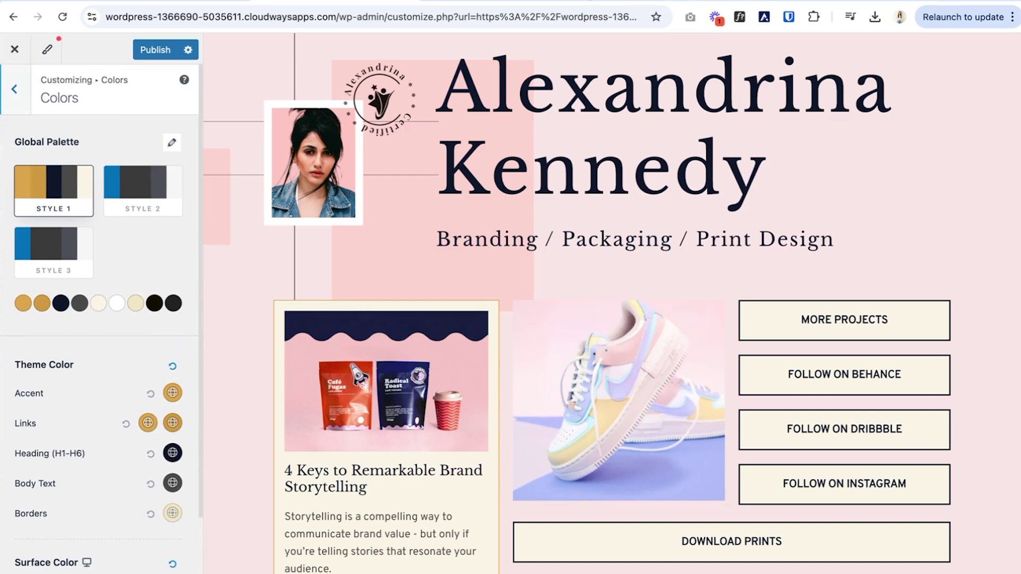
pyautogui.hotkey('ctrl', 't')
# Load the designer's Instagram profile and browse its brown-toned post grid for colour ideas.
pyautogui.write('instagram.com/meganweeksdesign')
pyautogui.press('Return')
pyautogui.scroll(-8, 689, 281)
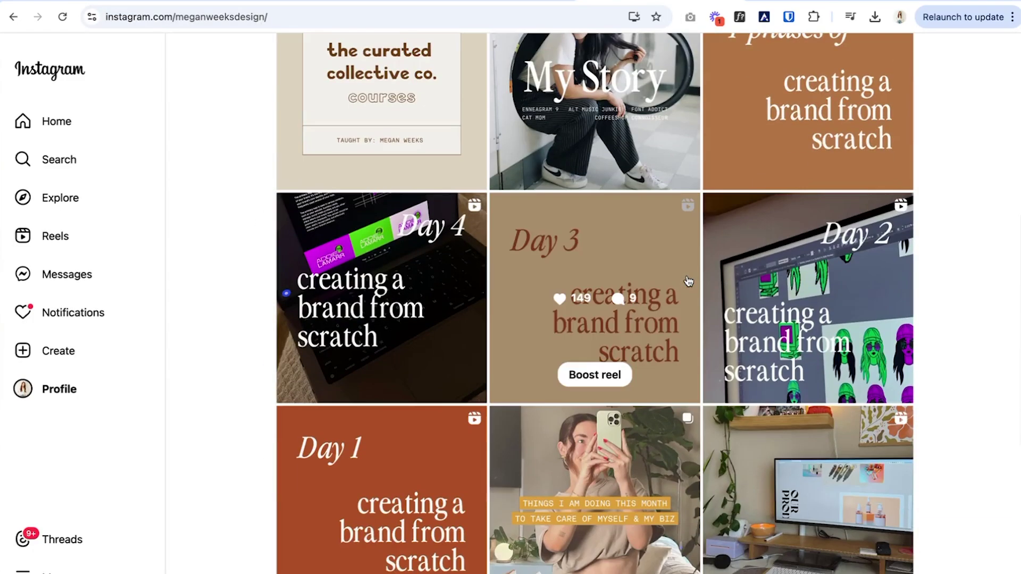
pyautogui.scroll(-15, 689, 281)
pyautogui.scroll(20, 689, 281)
pyautogui.scroll(-8, 688, 281)
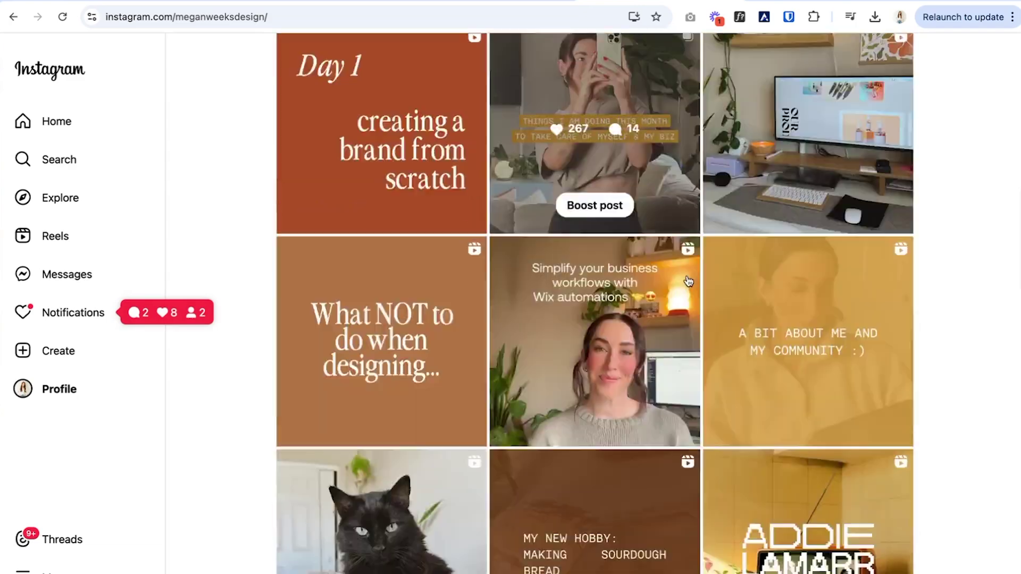
pyautogui.scroll(-6, 689, 280)
pyautogui.scroll(15, 689, 281)
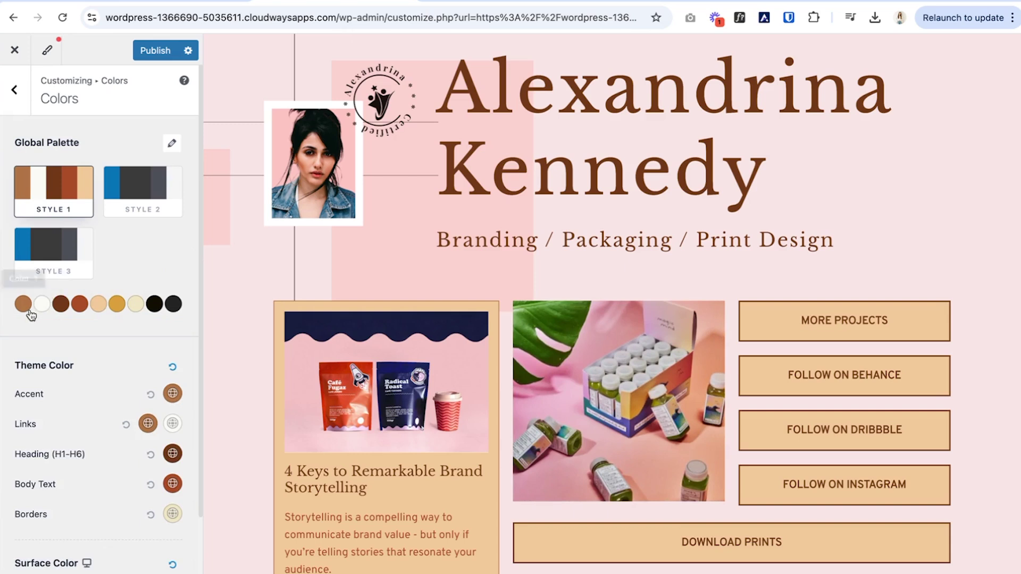
# Set palette colours 8 and 7 to black.
pyautogui.click(156, 305)
pyautogui.moveTo(149, 456); pyautogui.dragTo(214, 473)
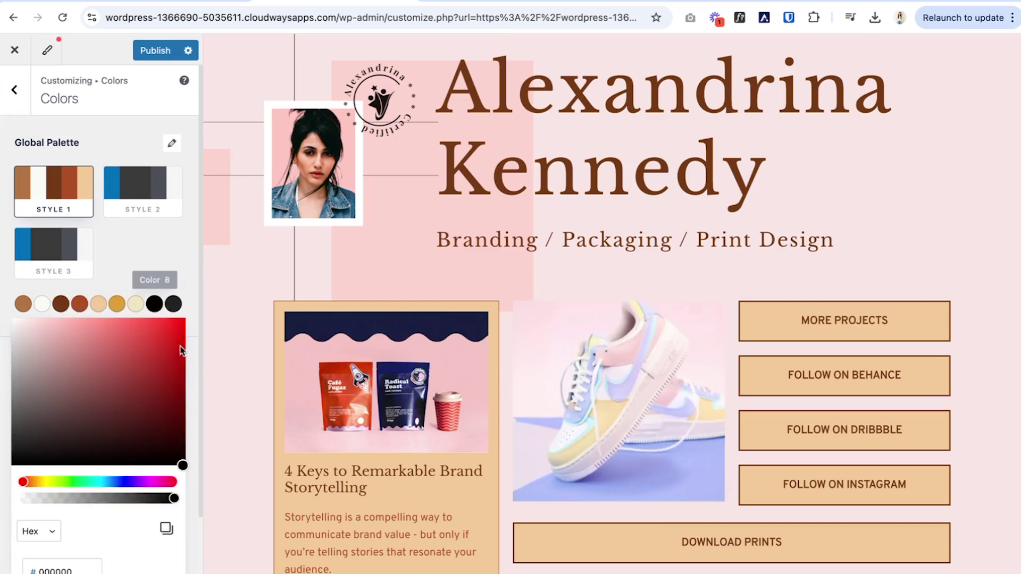
pyautogui.click(11, 330)
pyautogui.click(136, 304)
pyautogui.moveTo(136, 304); pyautogui.dragTo(187, 496)
pyautogui.click(171, 258)
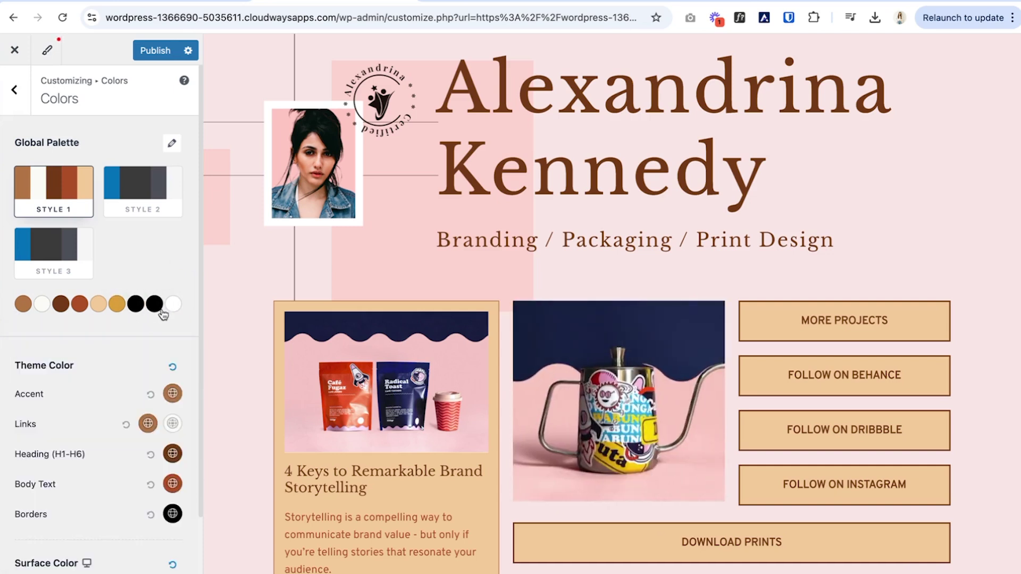
pyautogui.scroll(-3, 116, 333)
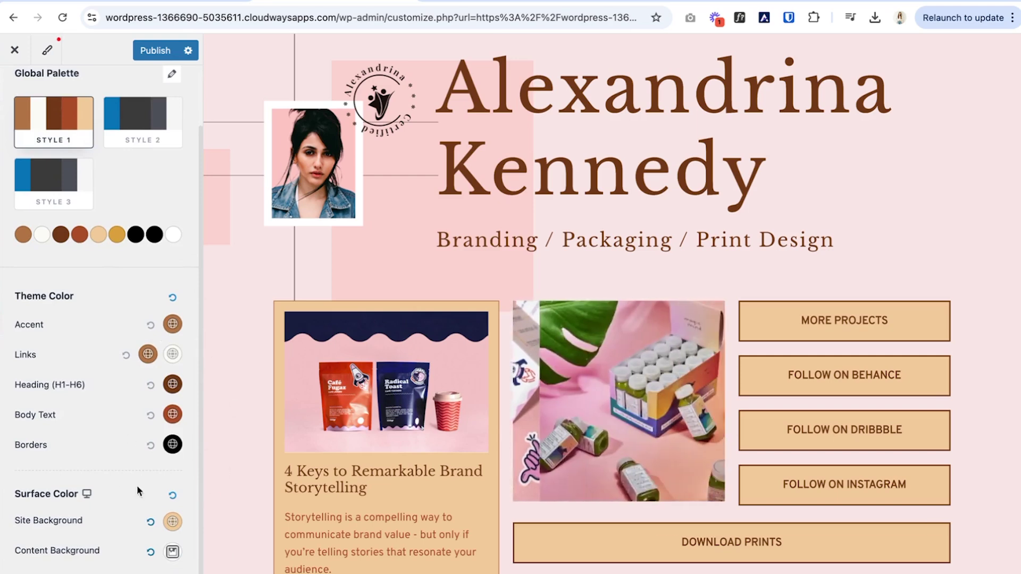
# Make the Accent colour rust and the Links colour gold.
pyautogui.click(172, 325)
pyautogui.click(83, 353)
pyautogui.click(110, 308)
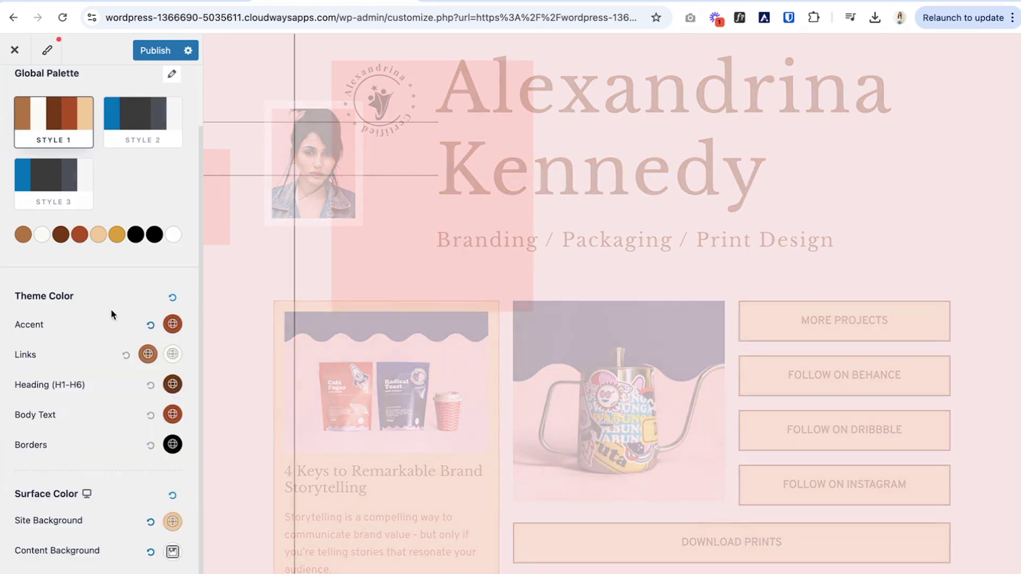
pyautogui.click(148, 354)
pyautogui.click(117, 384)
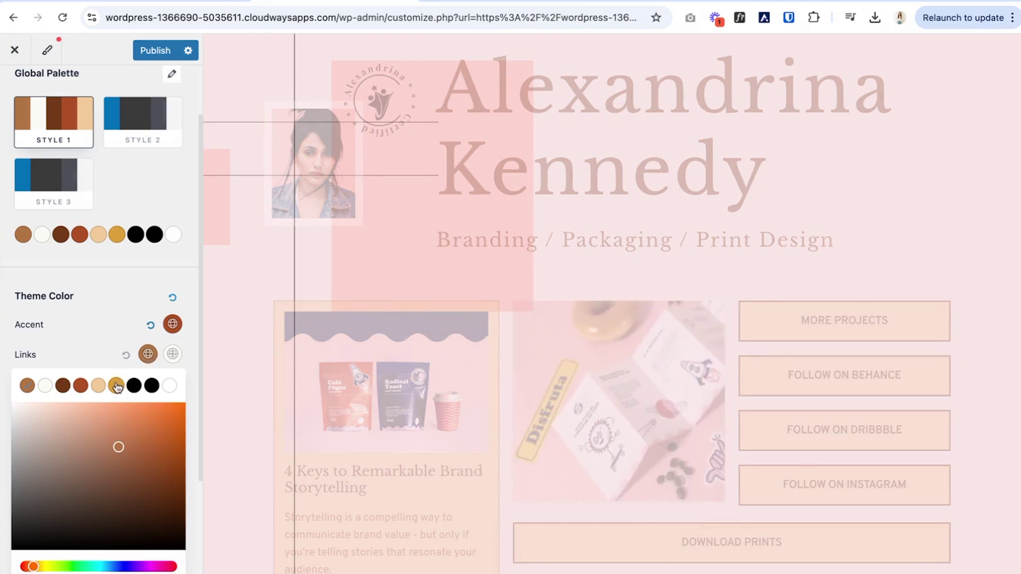
pyautogui.click(117, 345)
# Set Body Text and Borders to dark brown and the Site Background to cream.
pyautogui.click(173, 414)
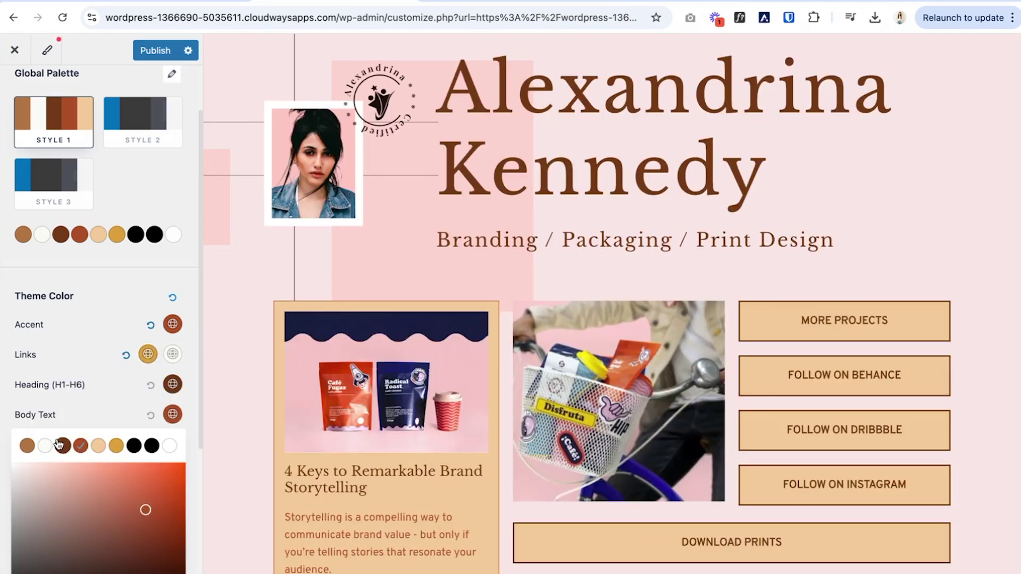
pyautogui.click(60, 445)
pyautogui.click(133, 425)
pyautogui.click(172, 444)
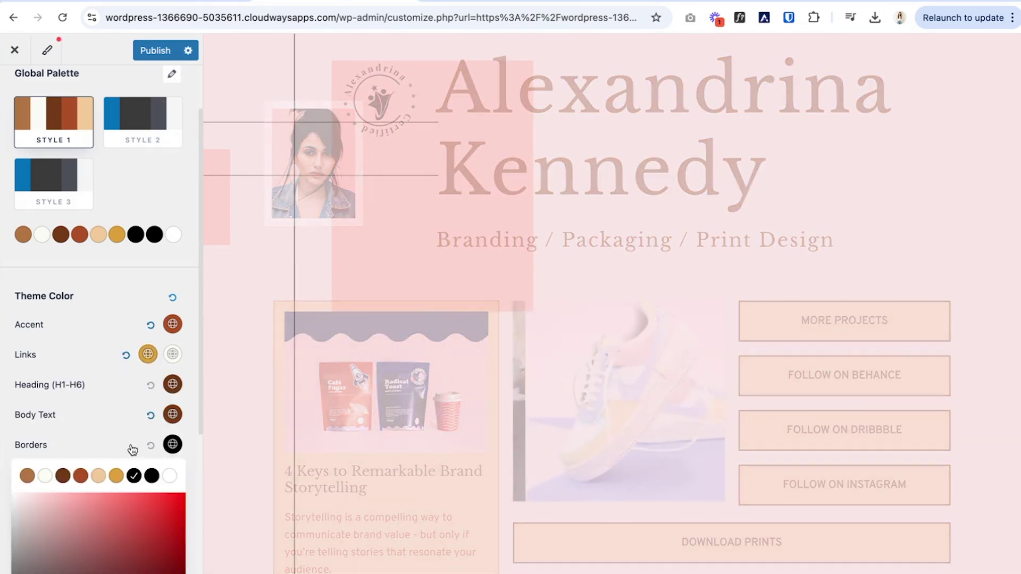
pyautogui.click(63, 476)
pyautogui.click(79, 426)
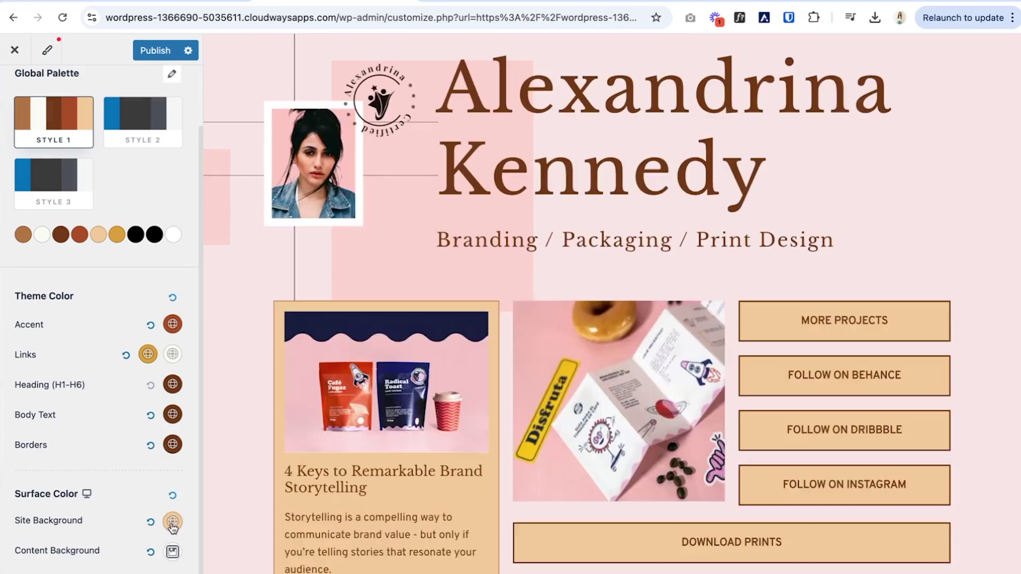
pyautogui.click(172, 522)
pyautogui.scroll(-6, 112, 478)
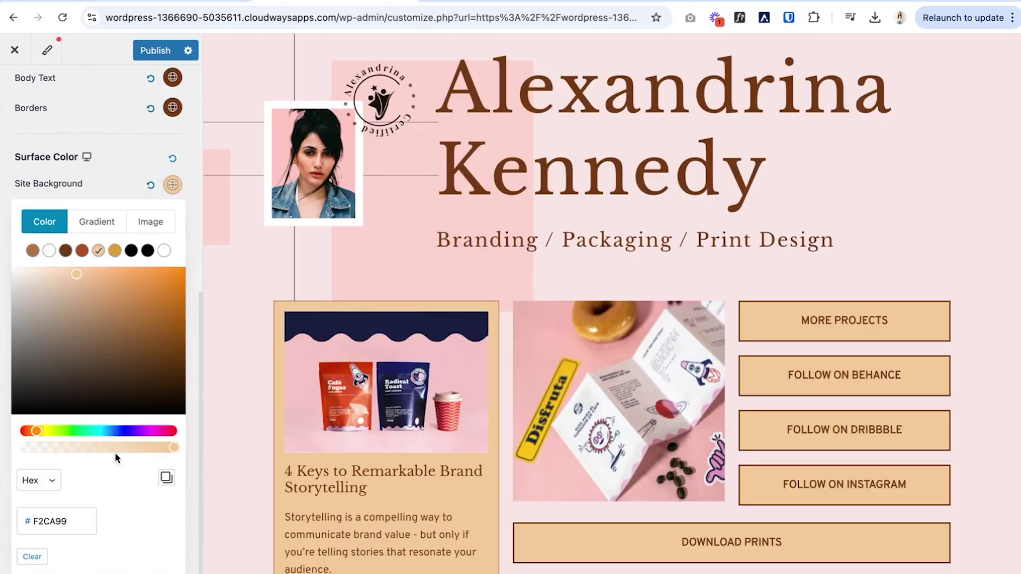
pyautogui.click(49, 250)
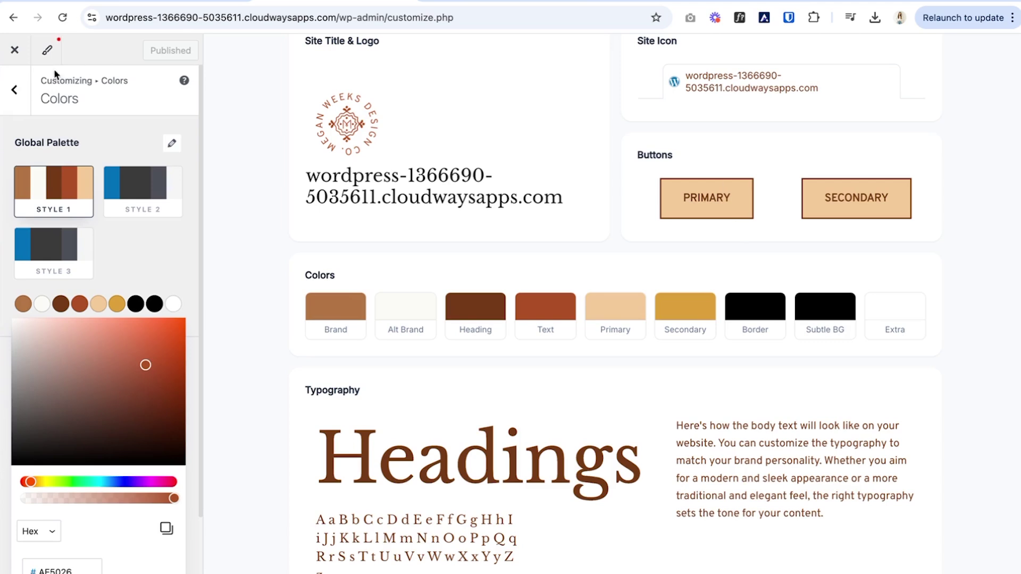
# Leave the Colors panel and return to the Global settings list.
pyautogui.click(22, 98)
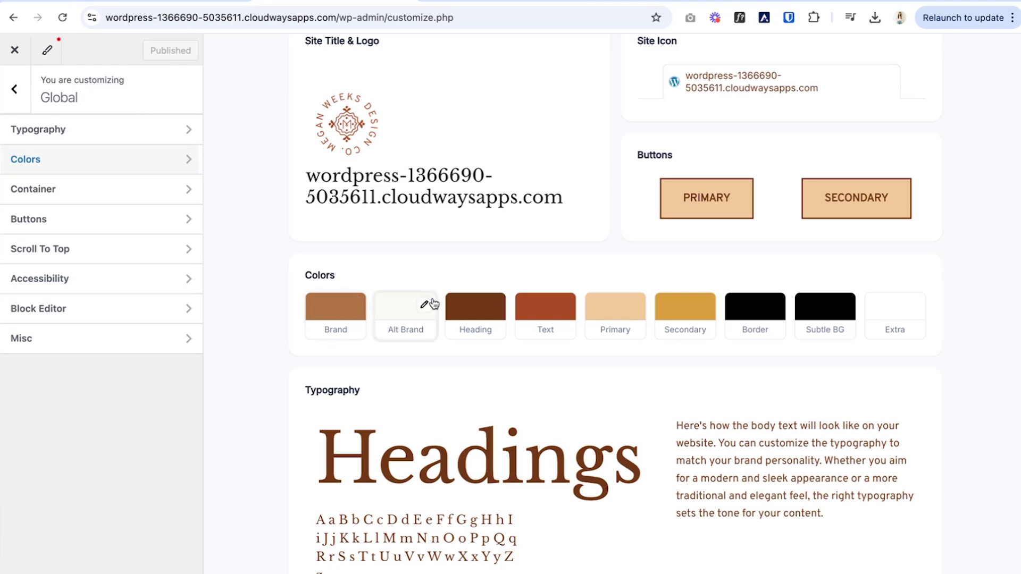
pyautogui.scroll(-2, 538, 333)
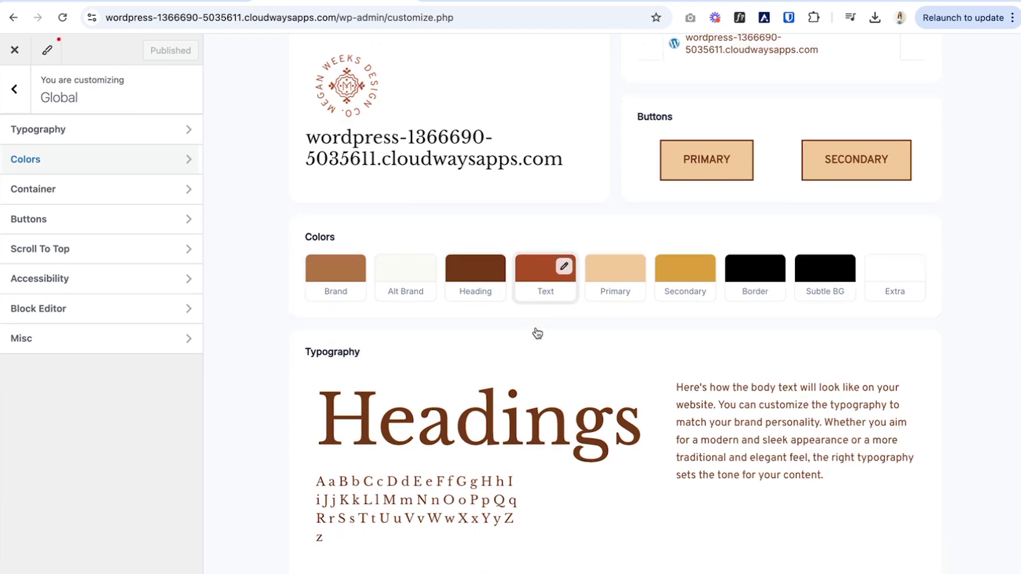
pyautogui.scroll(3, 538, 333)
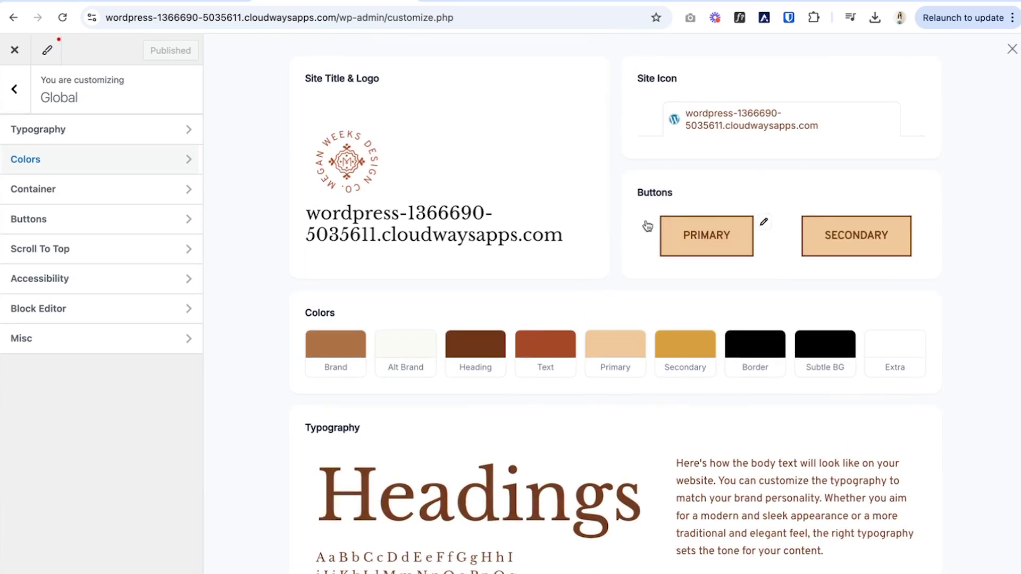
# Give the Secondary button a rust background, white text and a cleared border colour.
pyautogui.click(764, 223)
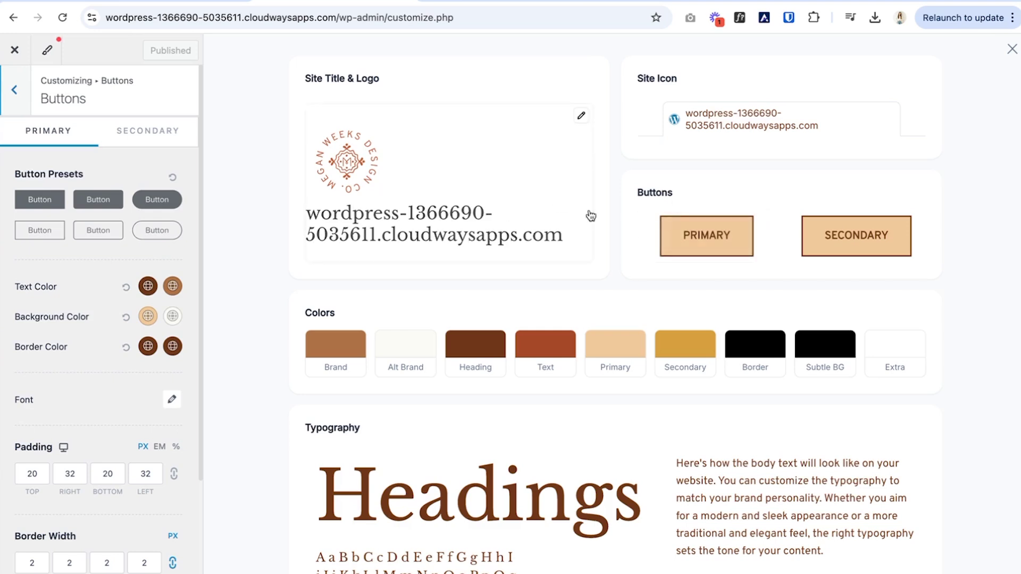
pyautogui.click(909, 228)
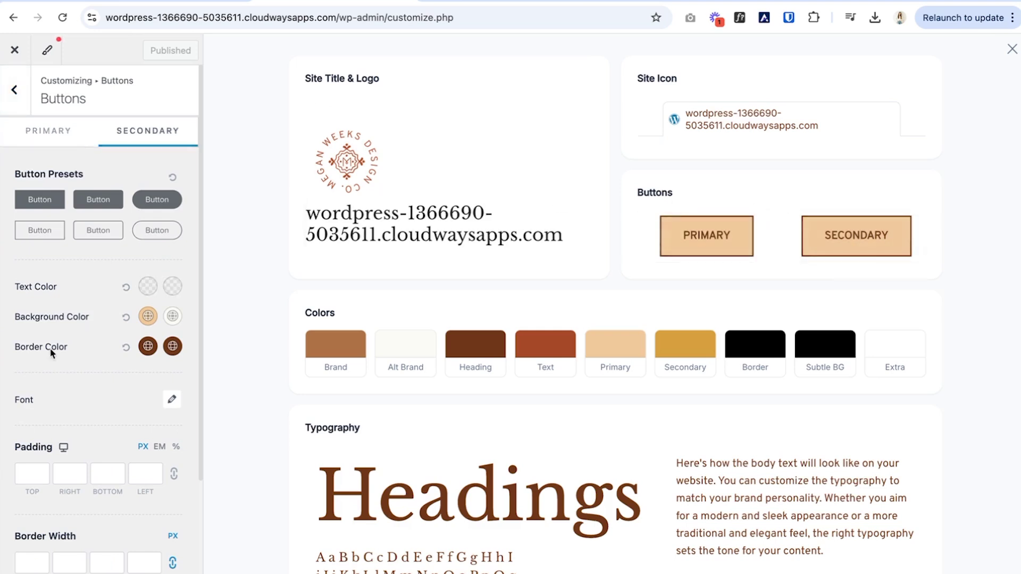
pyautogui.click(147, 318)
pyautogui.click(81, 348)
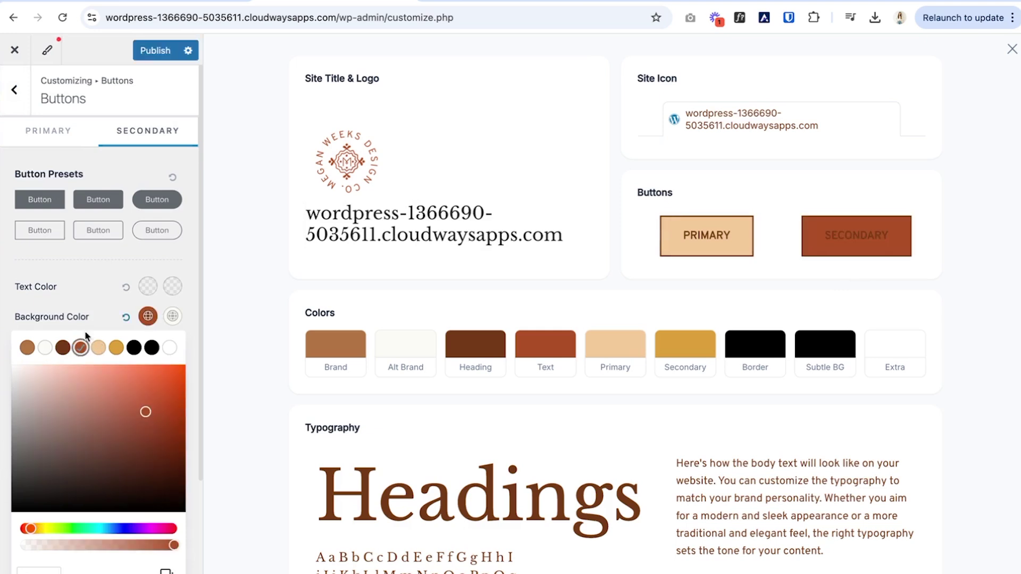
pyautogui.click(97, 289)
pyautogui.click(148, 288)
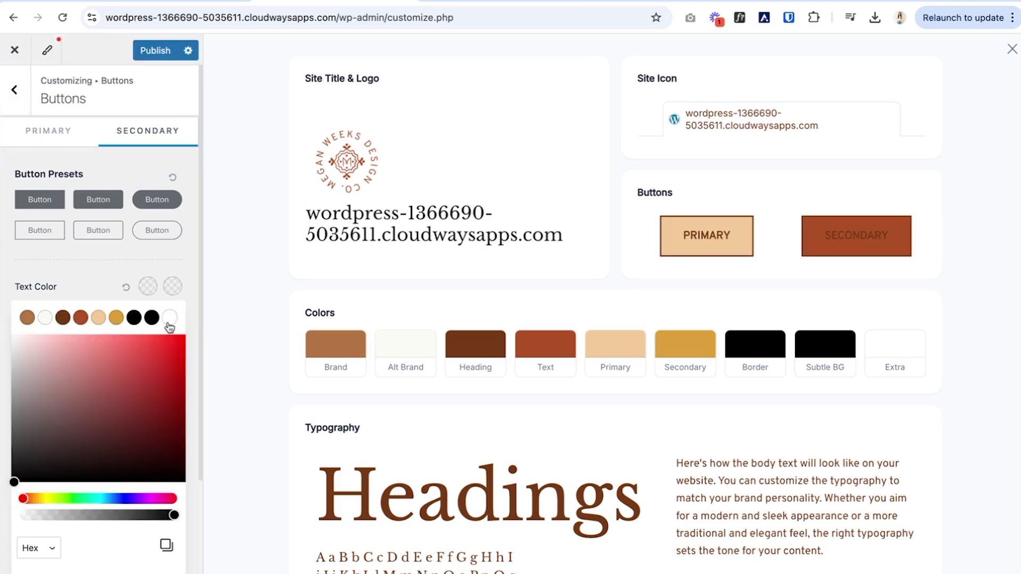
pyautogui.click(167, 319)
pyautogui.click(73, 278)
pyautogui.click(149, 351)
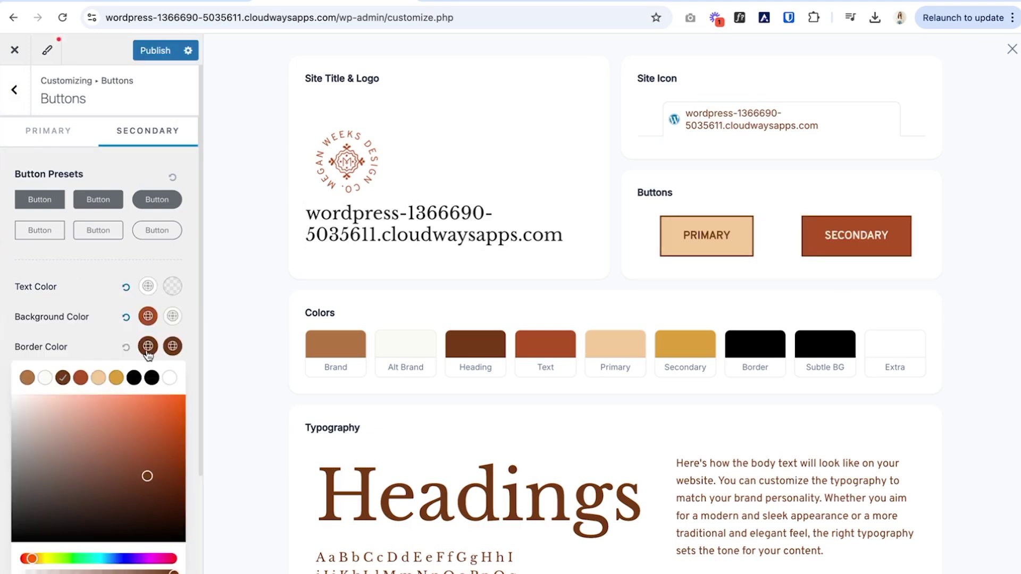
pyautogui.click(169, 378)
pyautogui.click(148, 346)
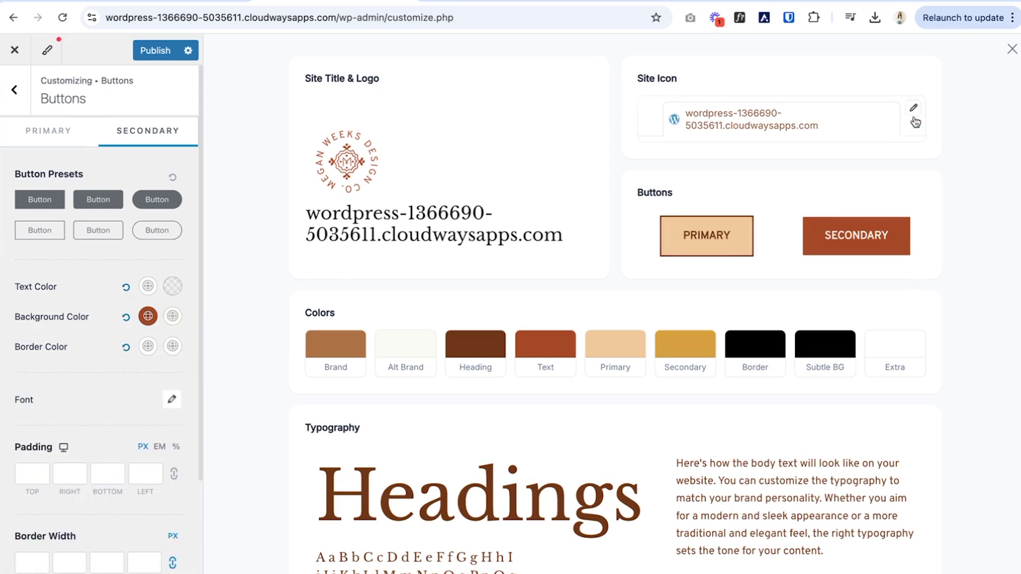
pyautogui.click(913, 109)
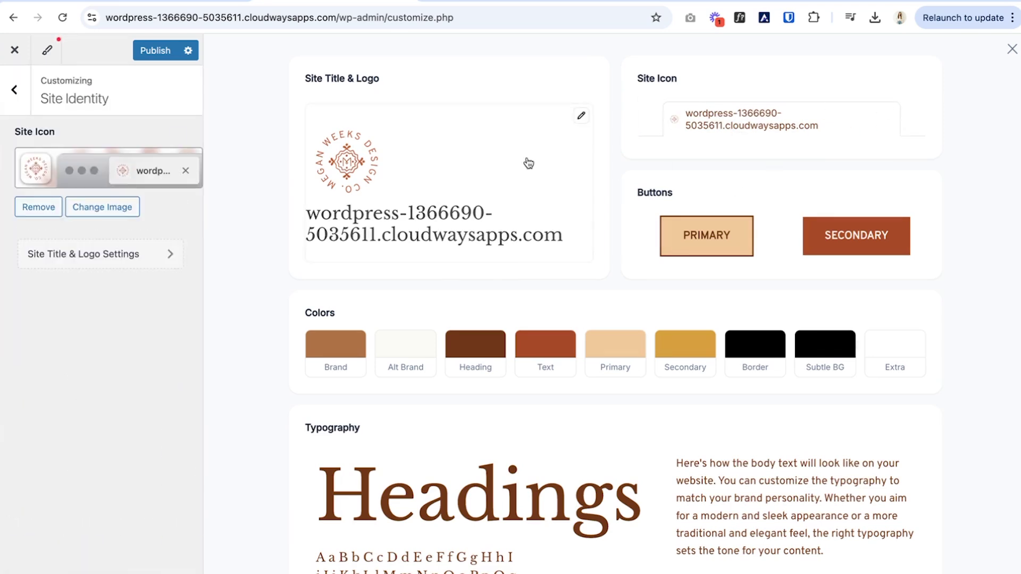
# Enter the design studio's name as the Site Title, then return to Header Builder.
pyautogui.click(580, 117)
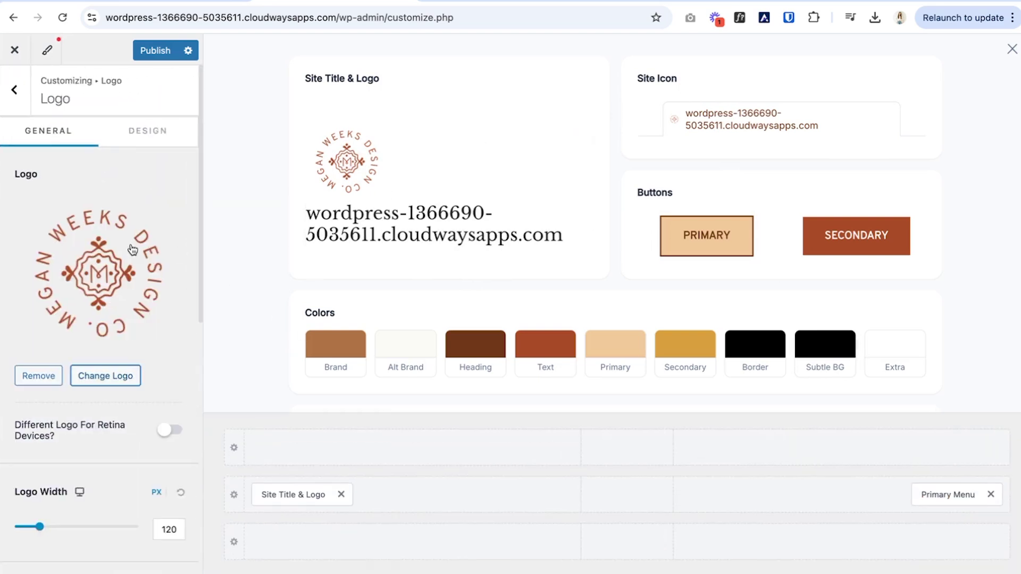
pyautogui.click(314, 493)
pyautogui.write('Mega')
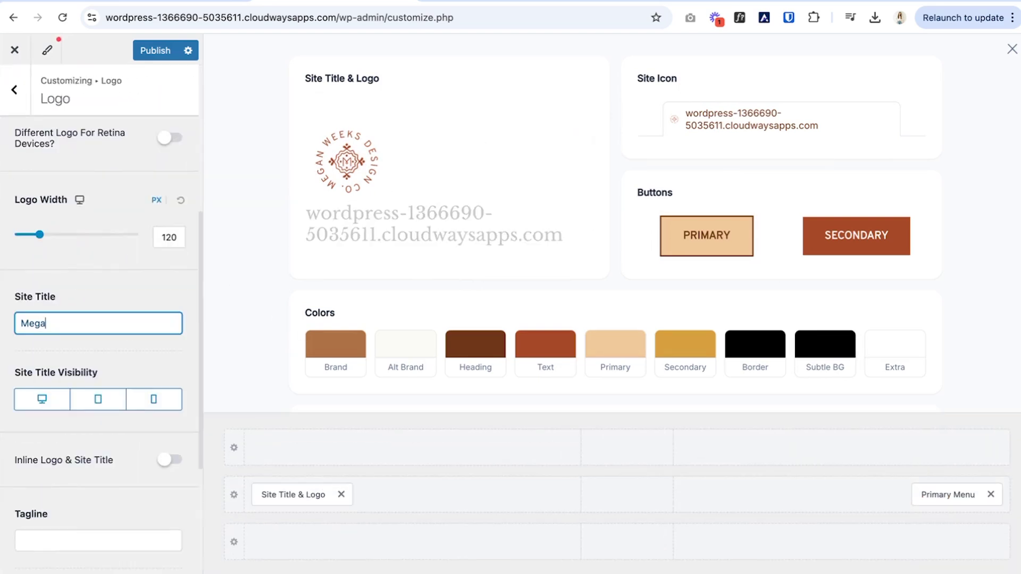
pyautogui.write('n Weeks Design')
pyautogui.click(14, 89)
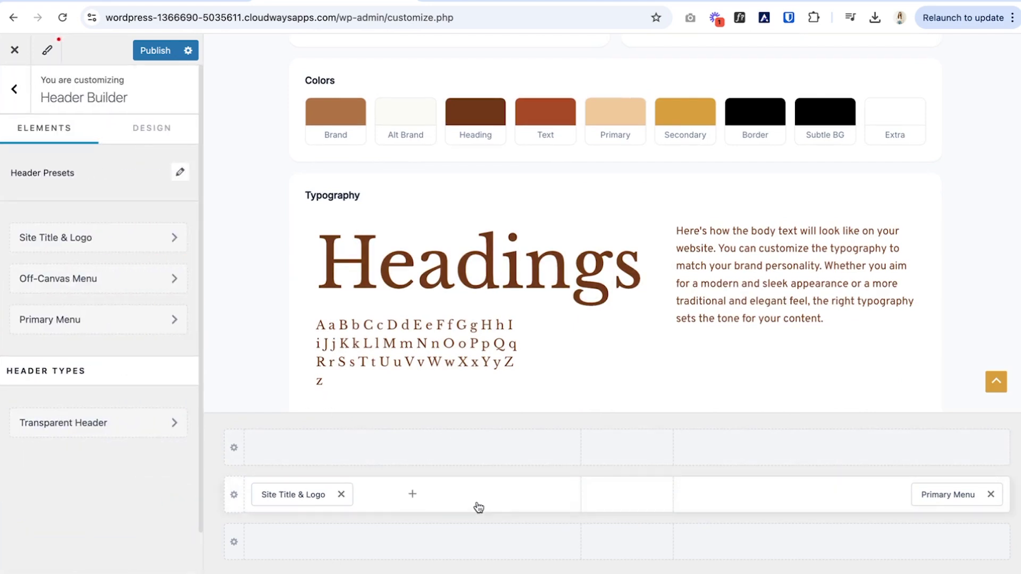
# Give the Primary Header row an Alt Brand background and a dark brown bottom border.
pyautogui.click(952, 496)
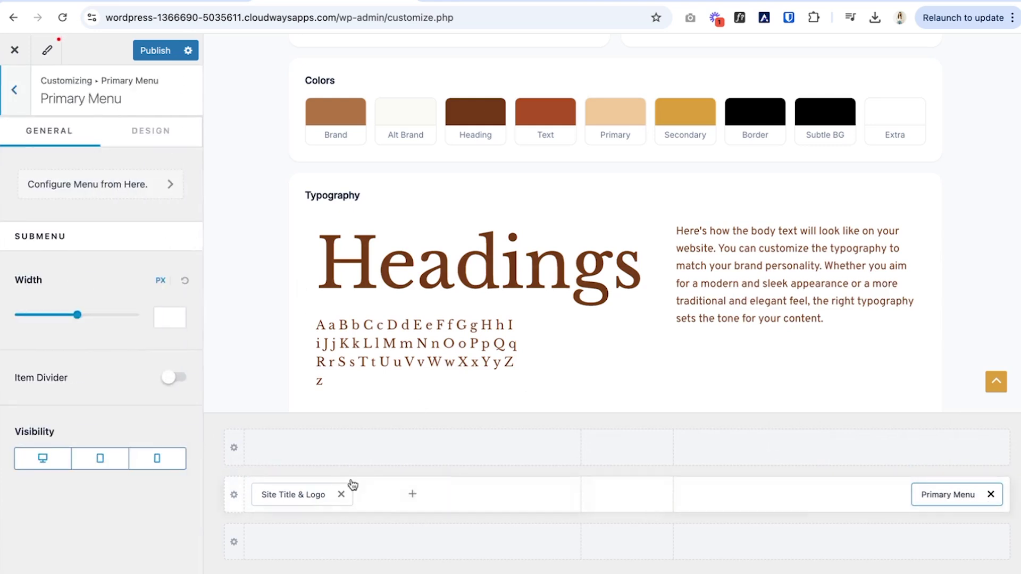
pyautogui.click(235, 497)
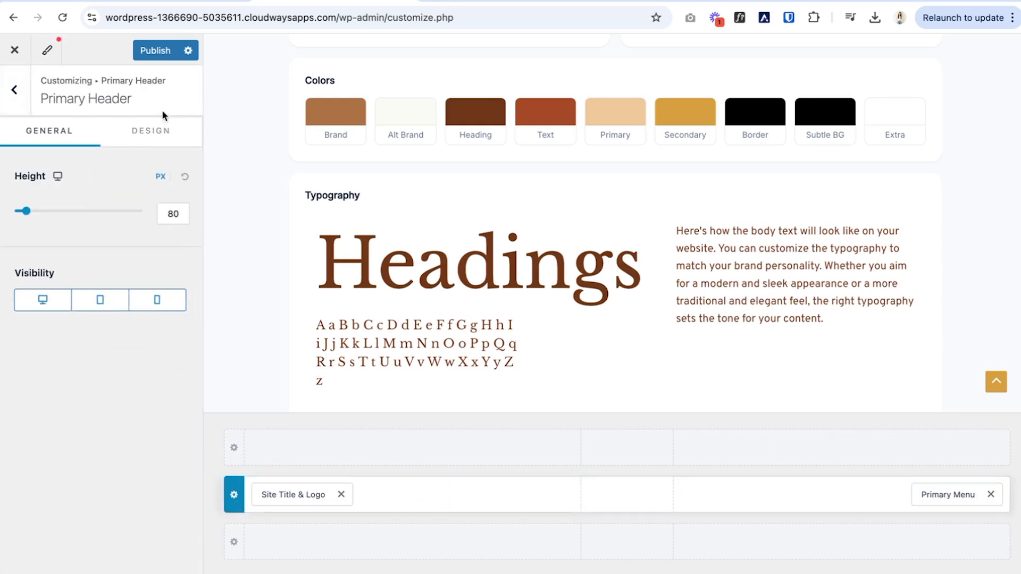
pyautogui.click(155, 131)
pyautogui.click(177, 181)
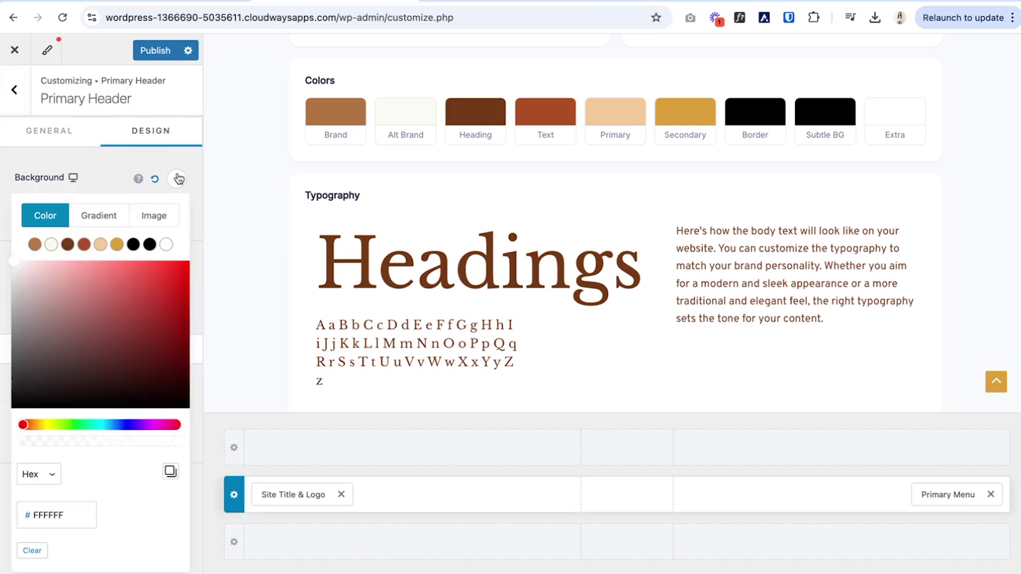
pyautogui.click(51, 240)
pyautogui.click(178, 179)
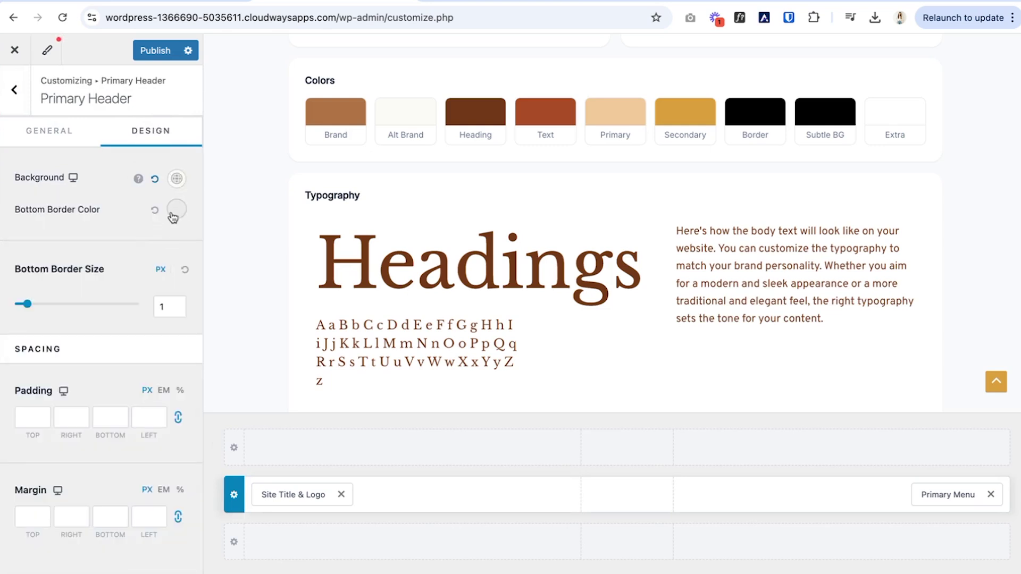
pyautogui.click(176, 210)
pyautogui.click(62, 240)
pyautogui.click(32, 417)
# Unlink the header padding and set 20 px top and bottom padding.
pyautogui.click(31, 417)
pyautogui.write('20')
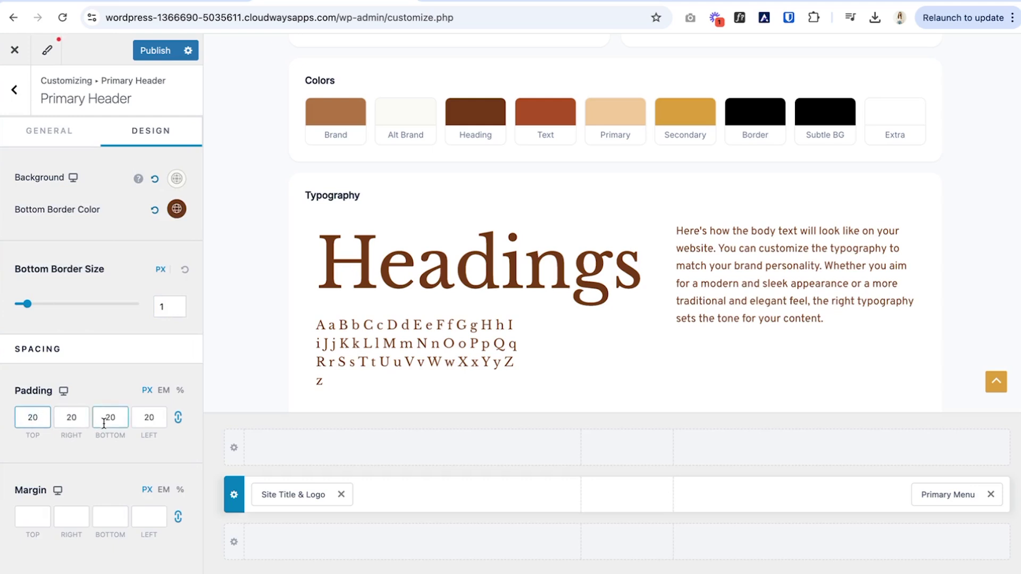
pyautogui.doubleClick(78, 417)
pyautogui.press('BackSpace')
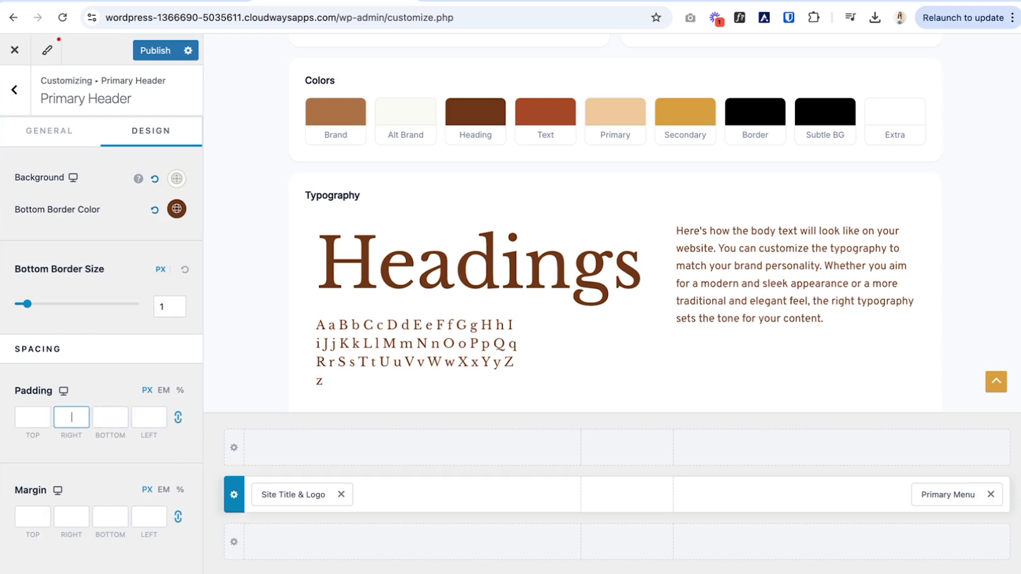
pyautogui.click(181, 421)
pyautogui.click(35, 420)
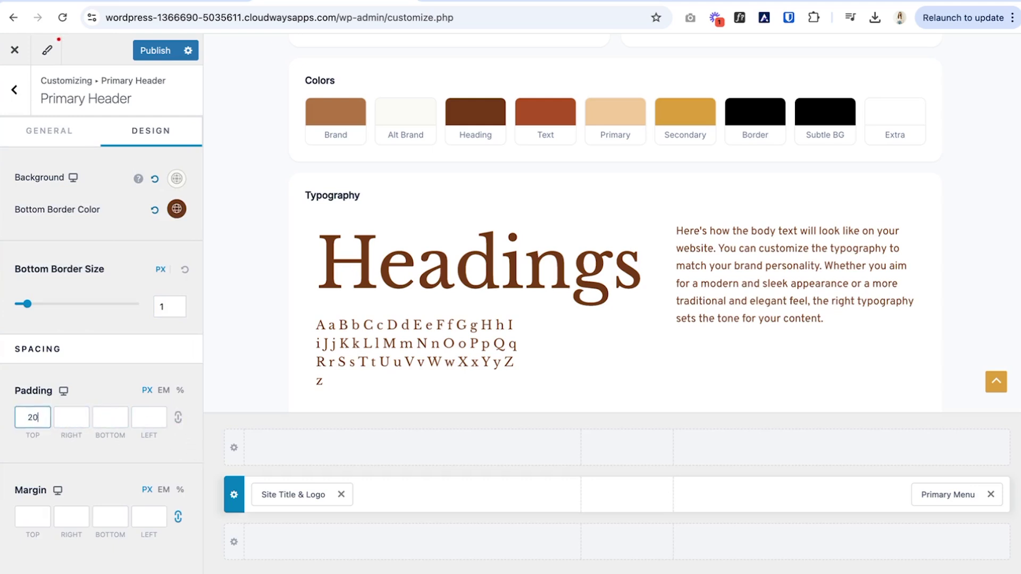
pyautogui.press('Tab')
pyautogui.press('Tab')
pyautogui.write('20')
pyautogui.click(33, 516)
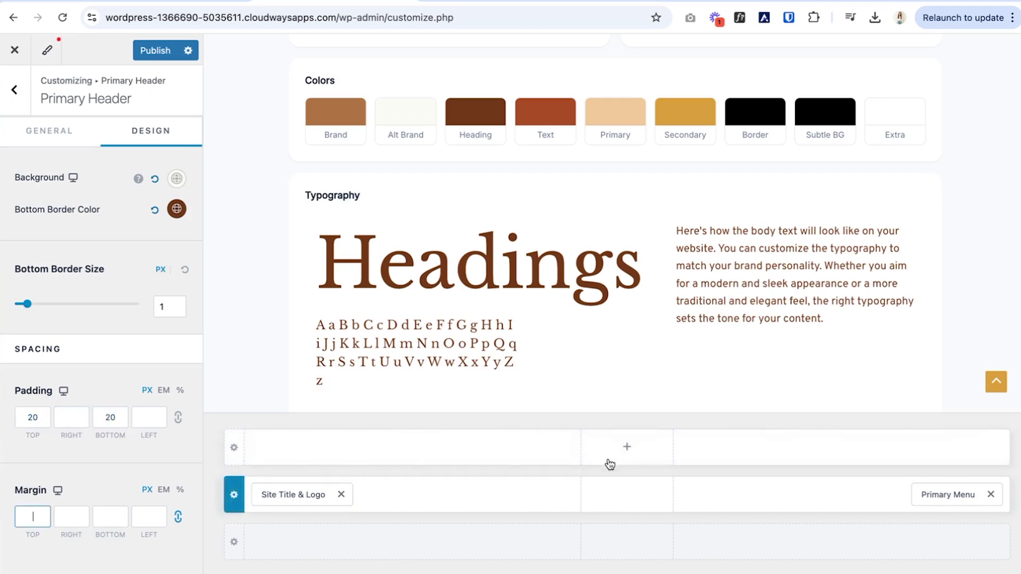
pyautogui.scroll(5, 388, 264)
pyautogui.scroll(-13, 388, 267)
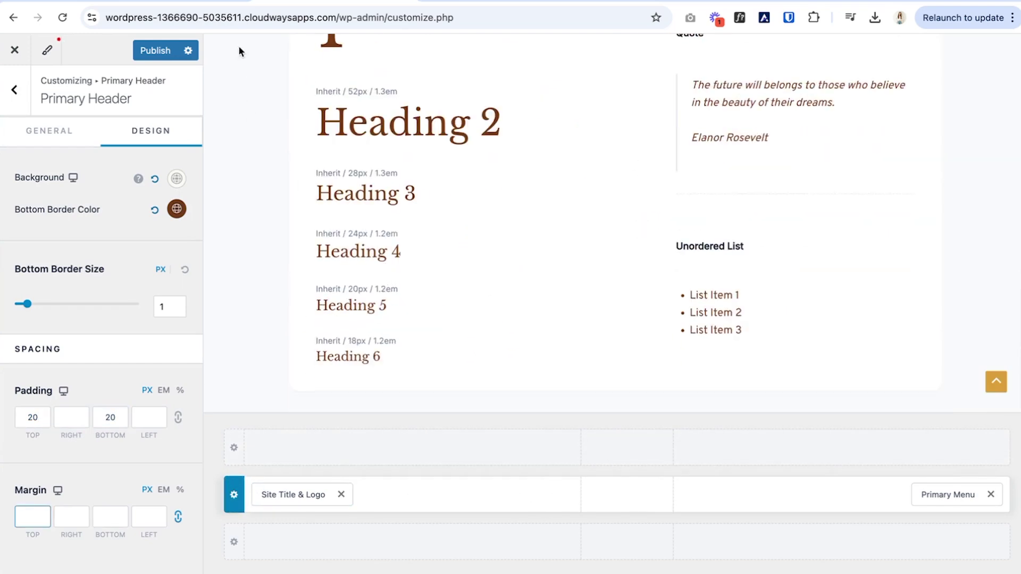
pyautogui.click(15, 90)
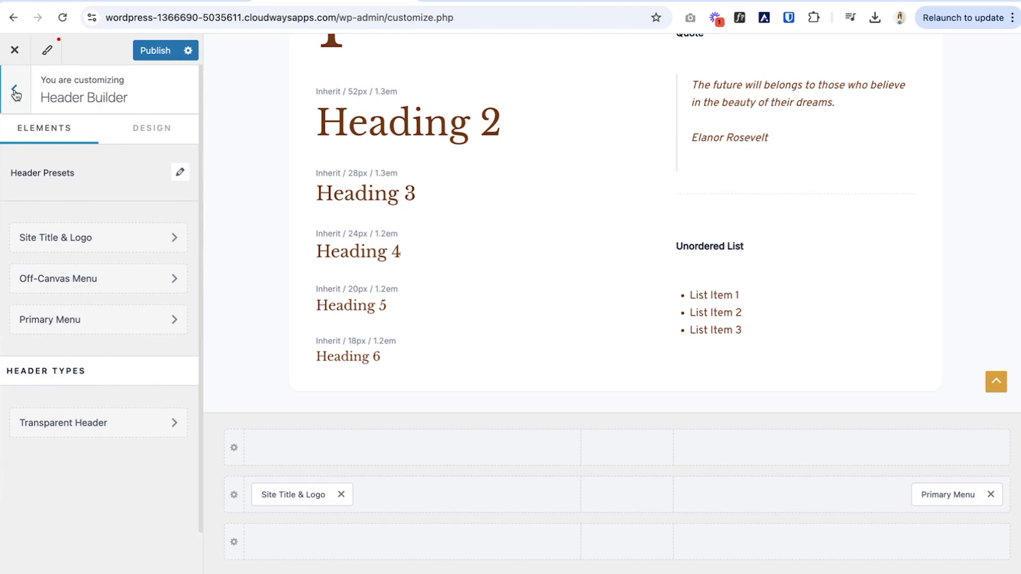
# Set the Footer Builder background to the brown preset.
pyautogui.click(15, 91)
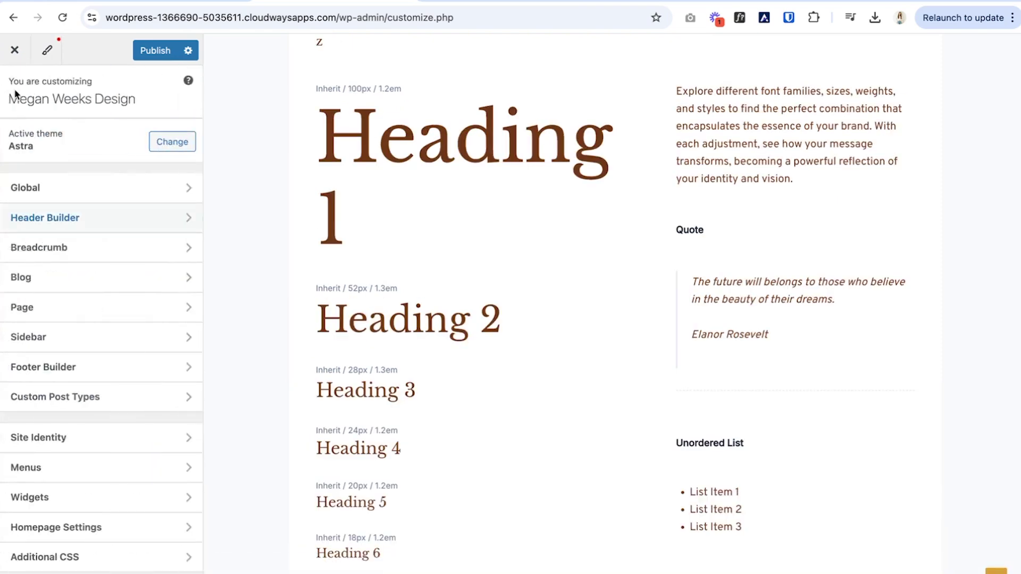
pyautogui.click(49, 371)
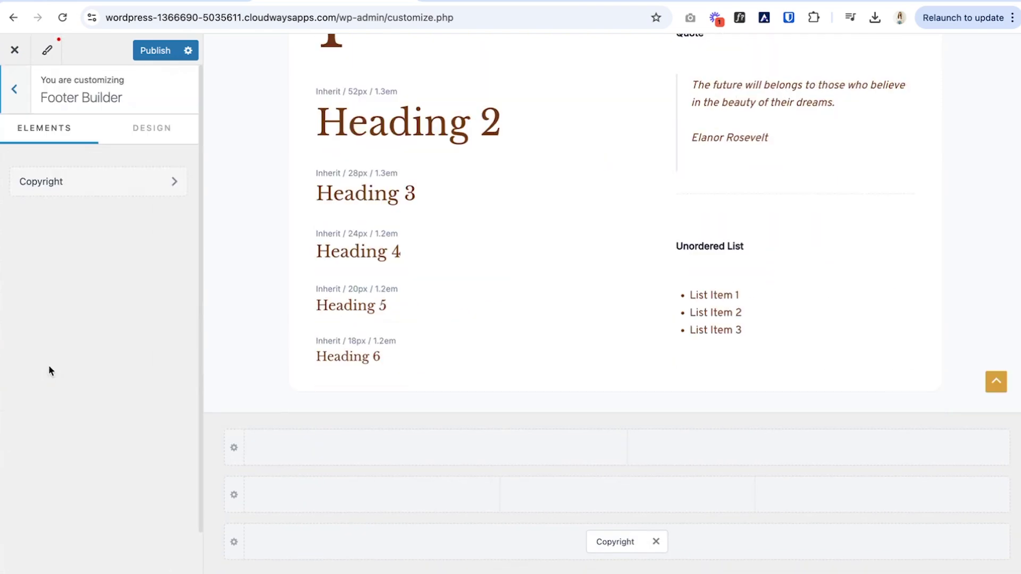
pyautogui.click(154, 142)
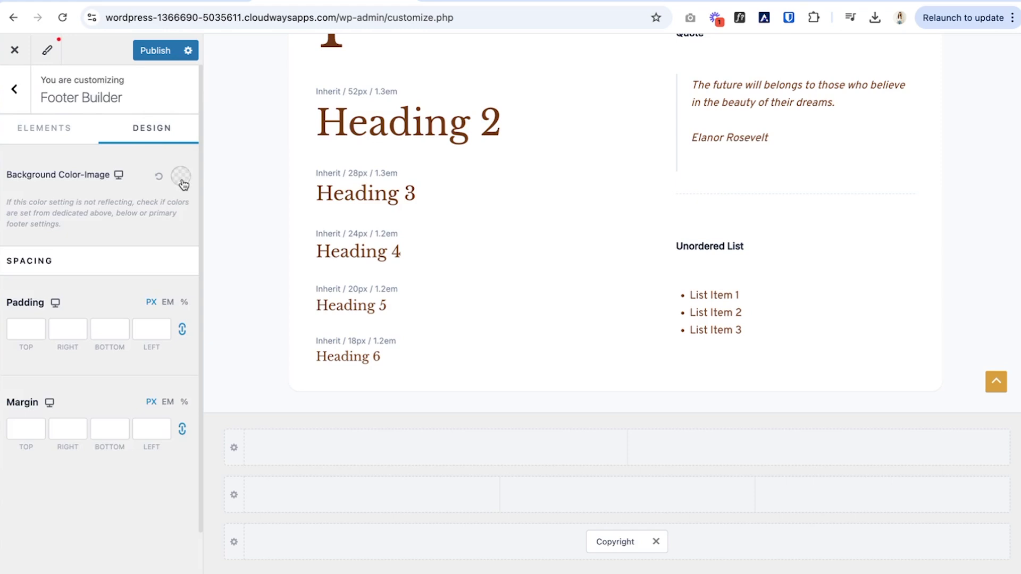
pyautogui.click(179, 179)
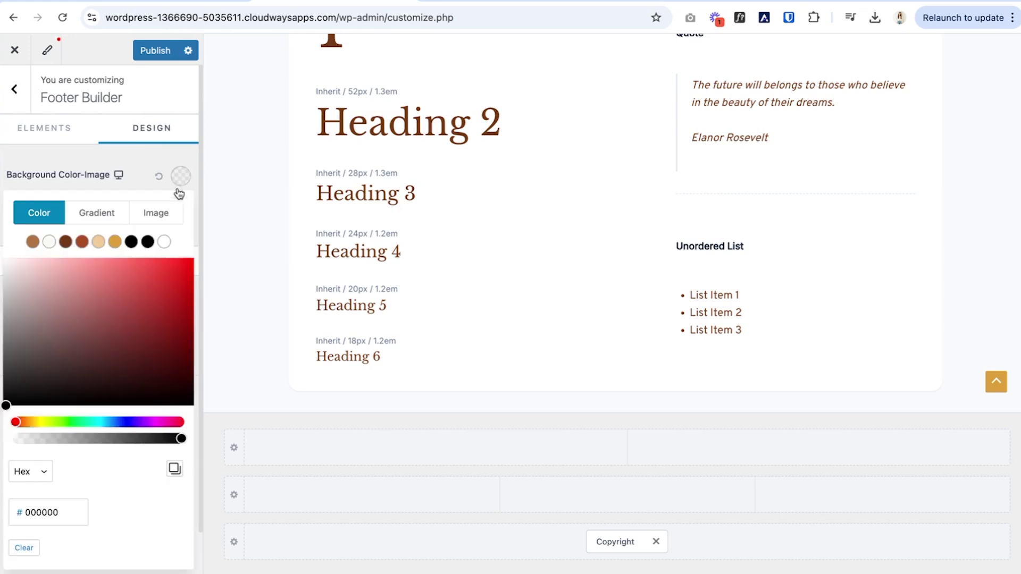
pyautogui.click(33, 242)
pyautogui.click(18, 385)
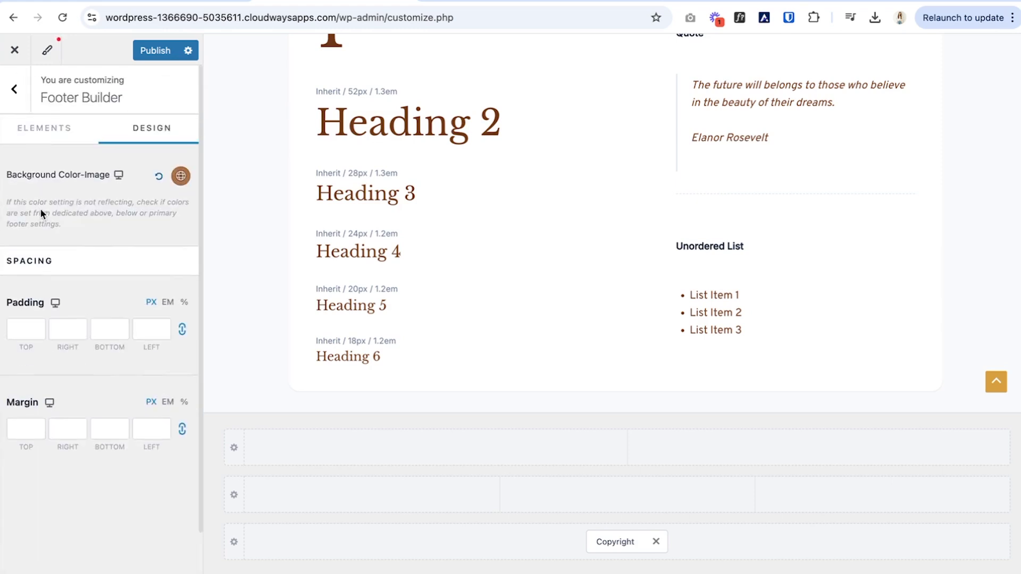
# Return to the main Customizer list and publish the changes.
pyautogui.click(51, 129)
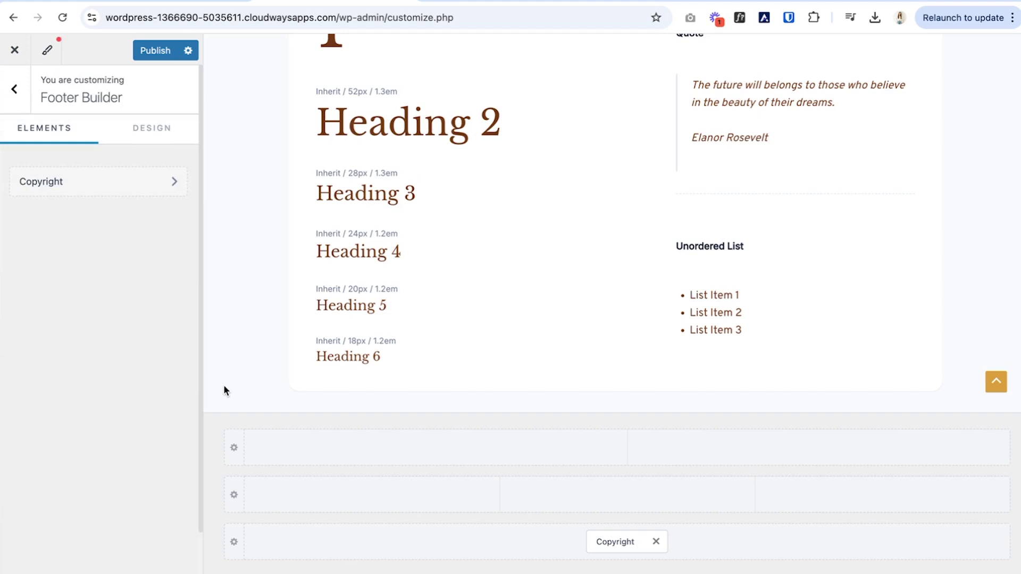
pyautogui.press('Escape')
pyautogui.click(155, 50)
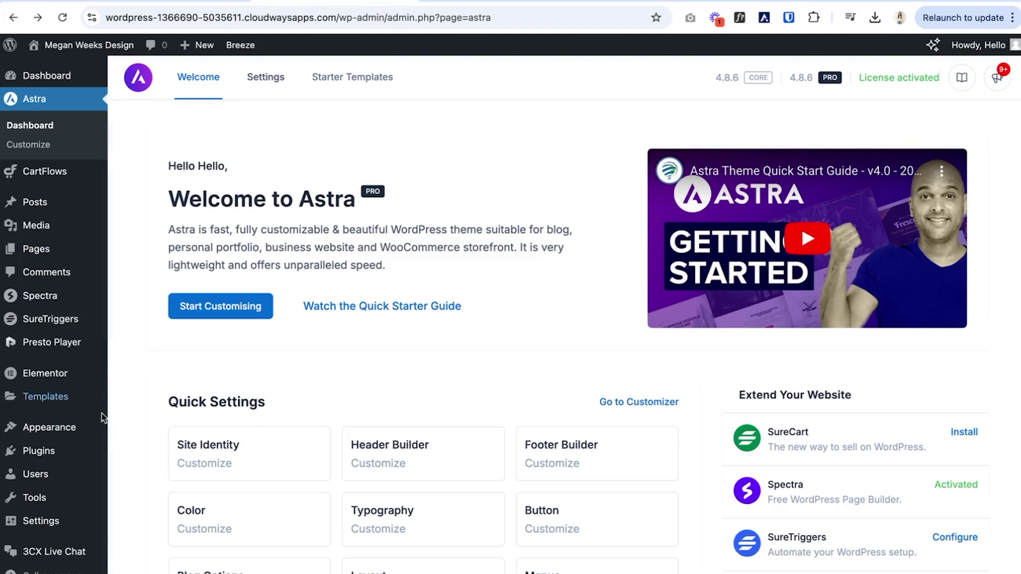
# Open the Starter Templates library from the Appearance menu.
pyautogui.moveTo(93, 437)
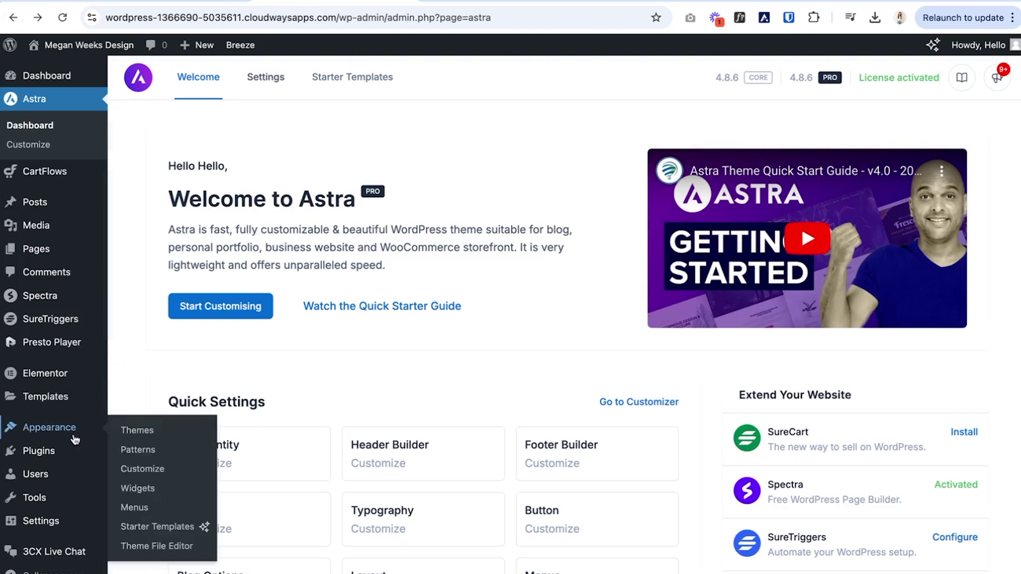
pyautogui.click(147, 530)
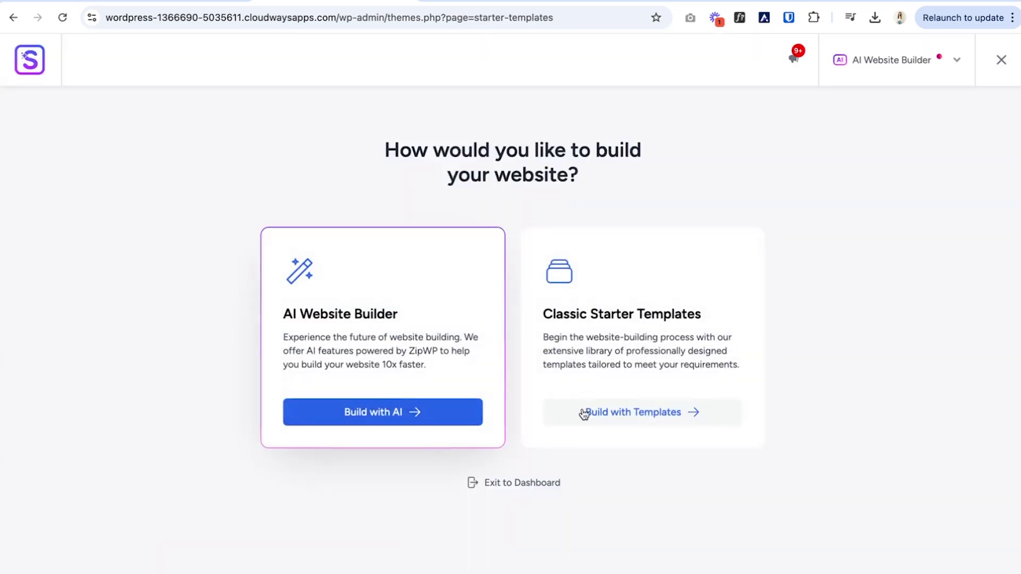
# Build with Elementor and select the Visual Artist Portfolio starter template.
pyautogui.click(583, 413)
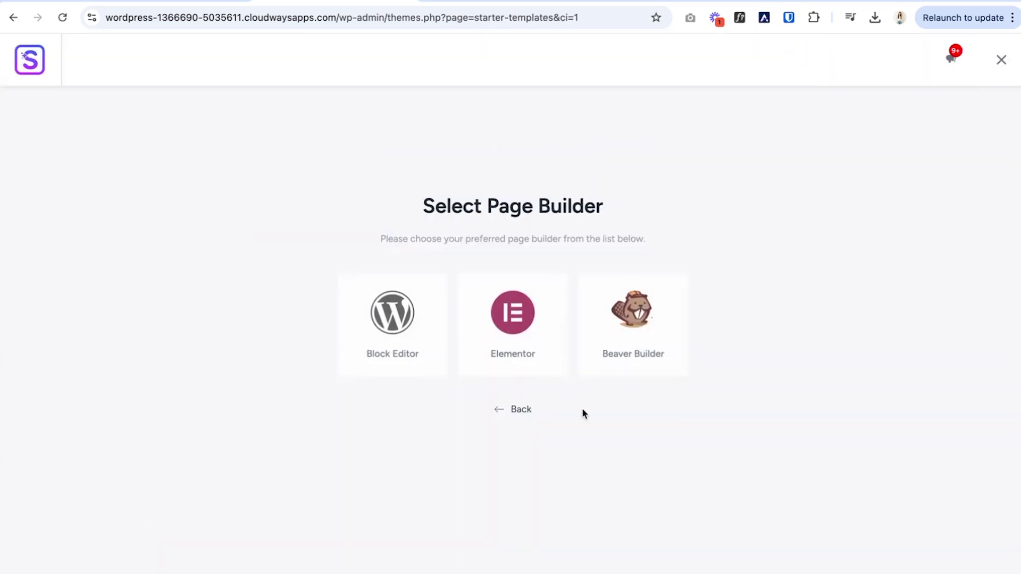
pyautogui.click(507, 356)
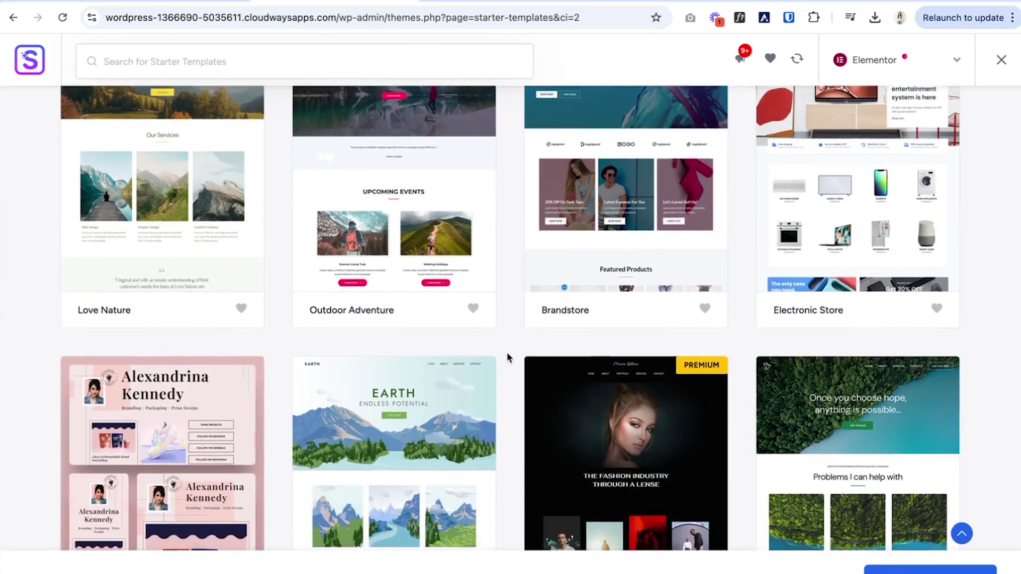
pyautogui.scroll(-9, 508, 357)
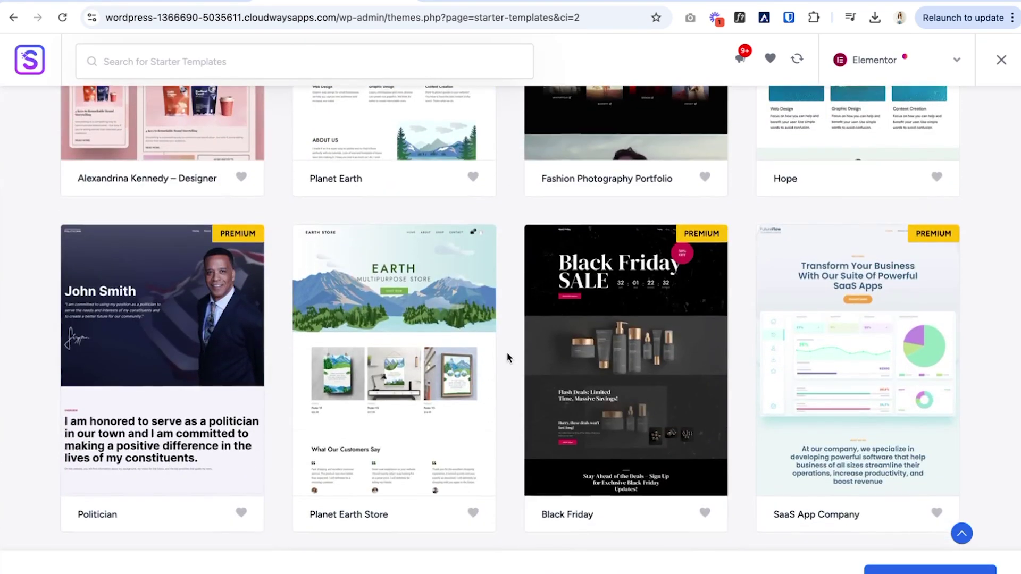
pyautogui.scroll(-7, 506, 352)
pyautogui.scroll(-3, 507, 352)
pyautogui.scroll(2, 506, 352)
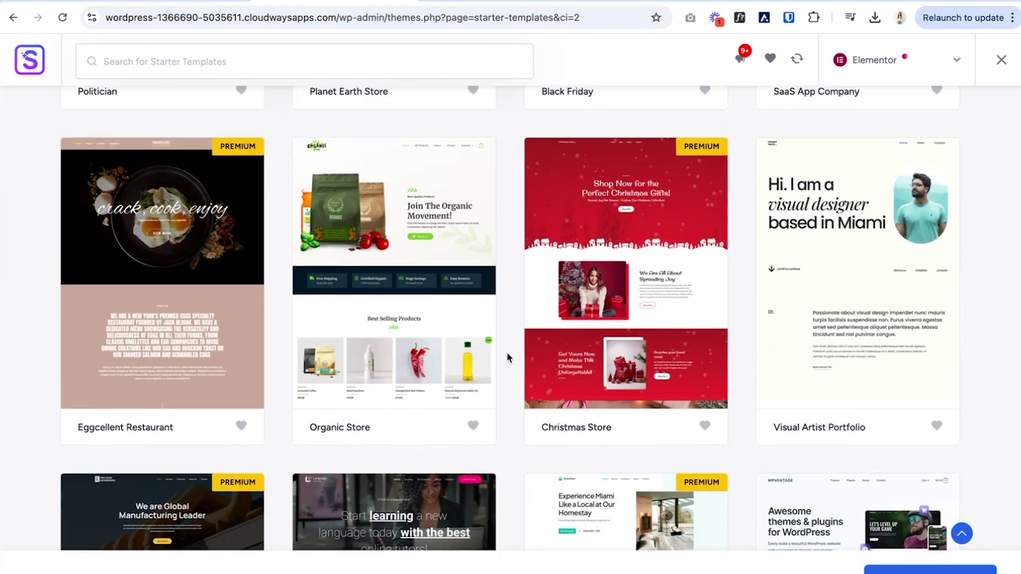
pyautogui.click(878, 250)
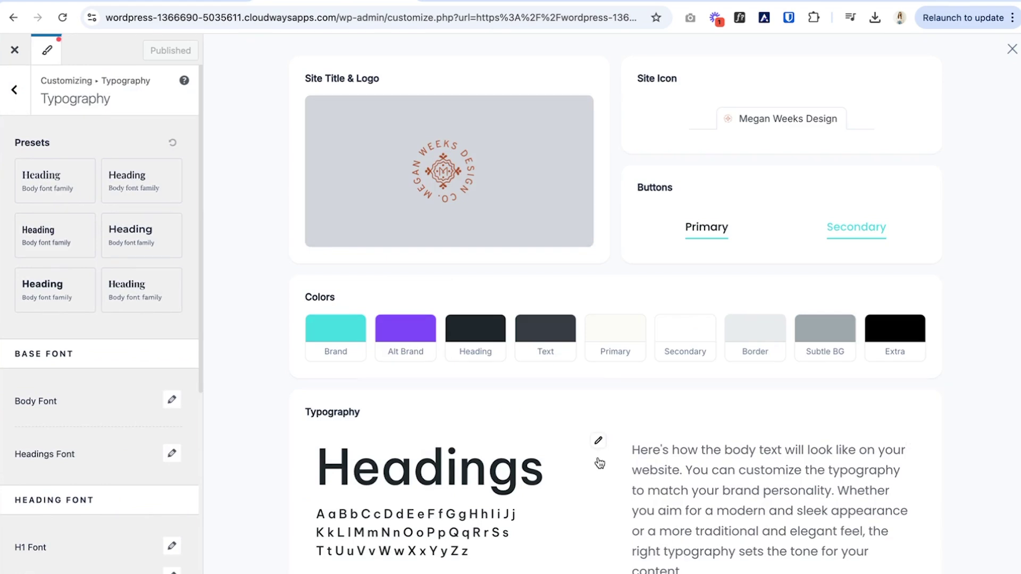
# Change the Brand palette colour to a brown tone.
pyautogui.click(355, 325)
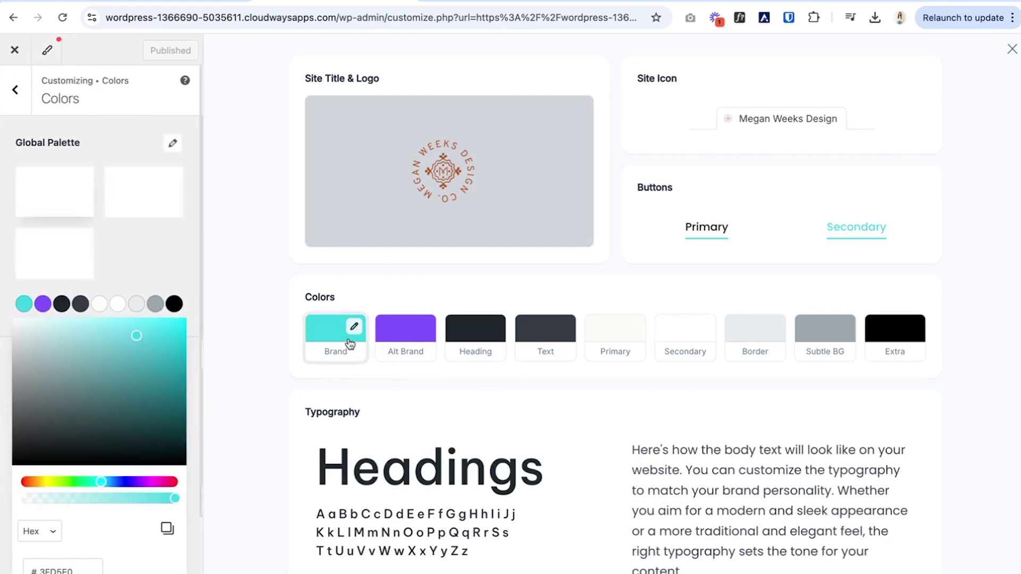
pyautogui.scroll(-2, 117, 302)
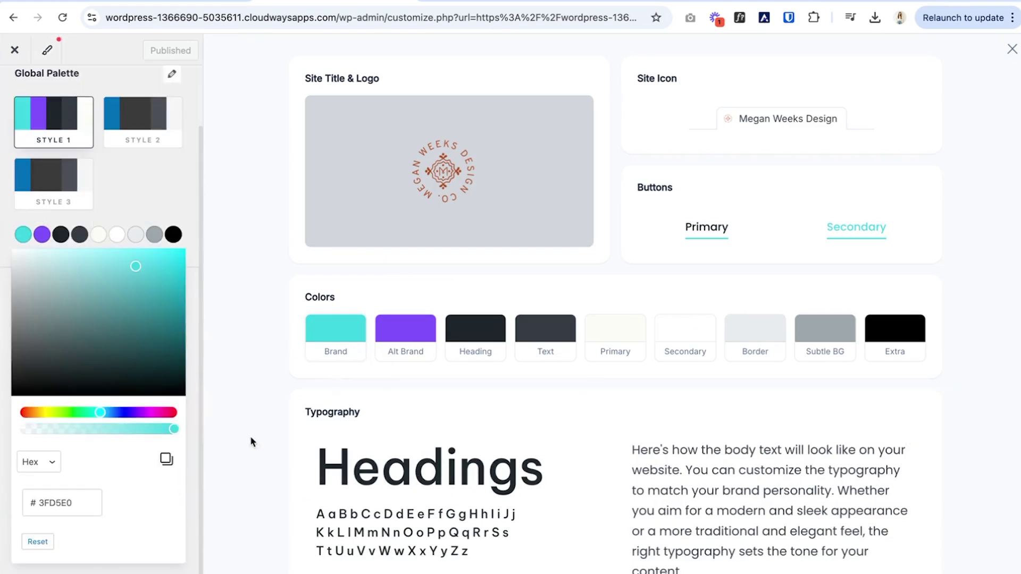
pyautogui.scroll(2, 195, 220)
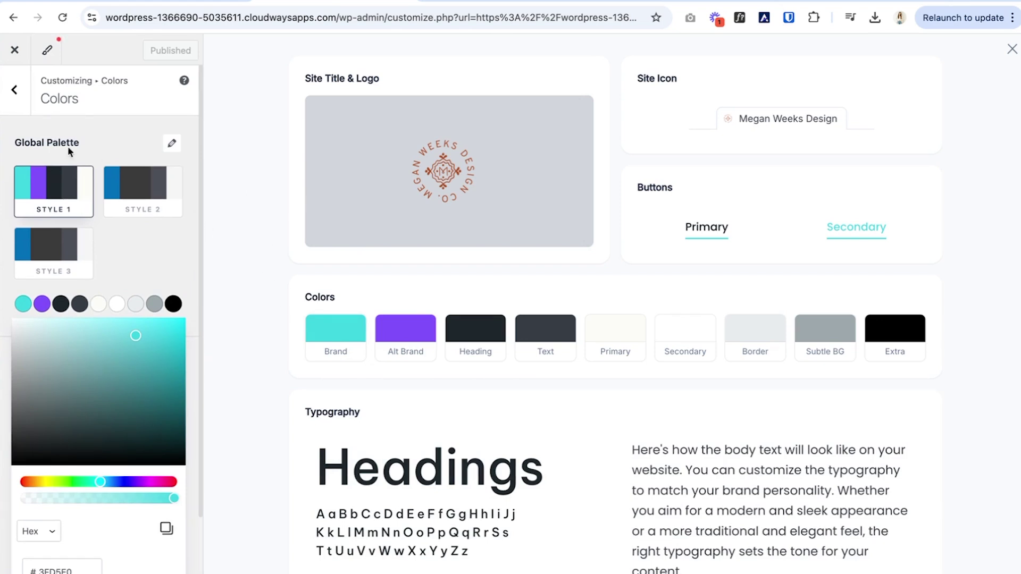
pyautogui.click(14, 90)
pyautogui.scroll(-1, 735, 373)
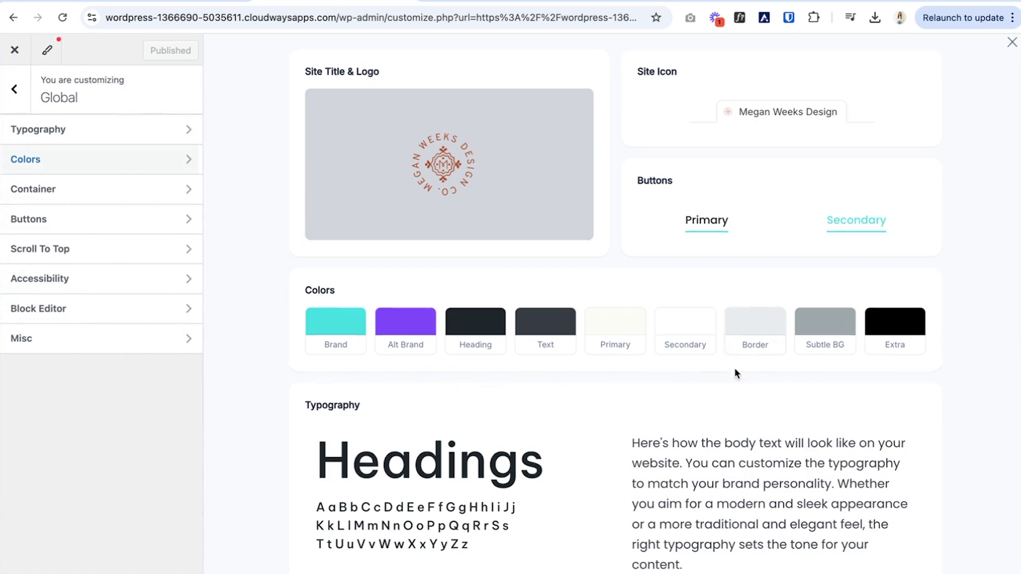
pyautogui.scroll(-2, 735, 373)
# Switch the Headings font to a serif typeface.
pyautogui.click(37, 129)
pyautogui.scroll(-3, 62, 385)
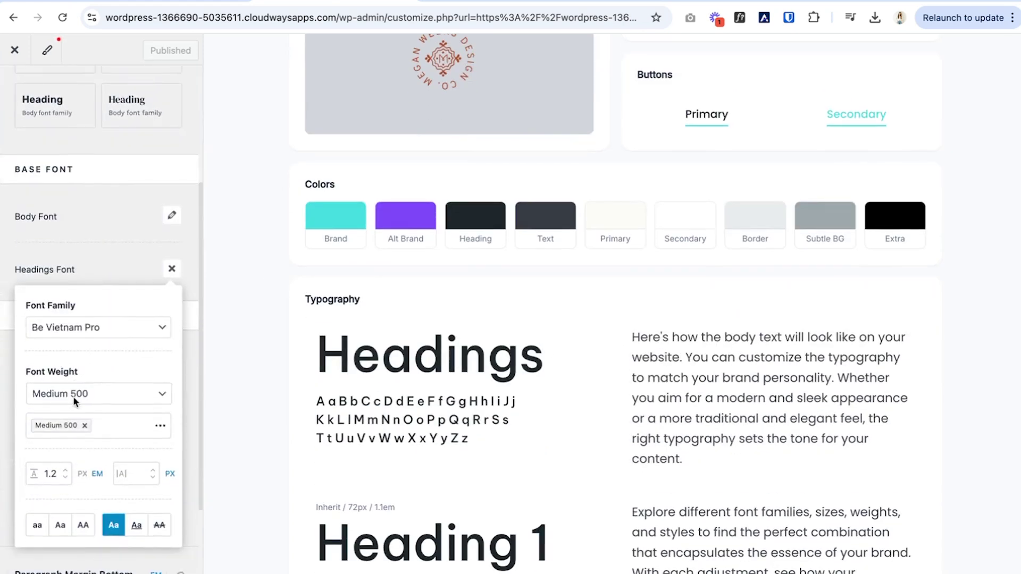
pyautogui.scroll(3, 75, 401)
pyautogui.scroll(2, 236, 394)
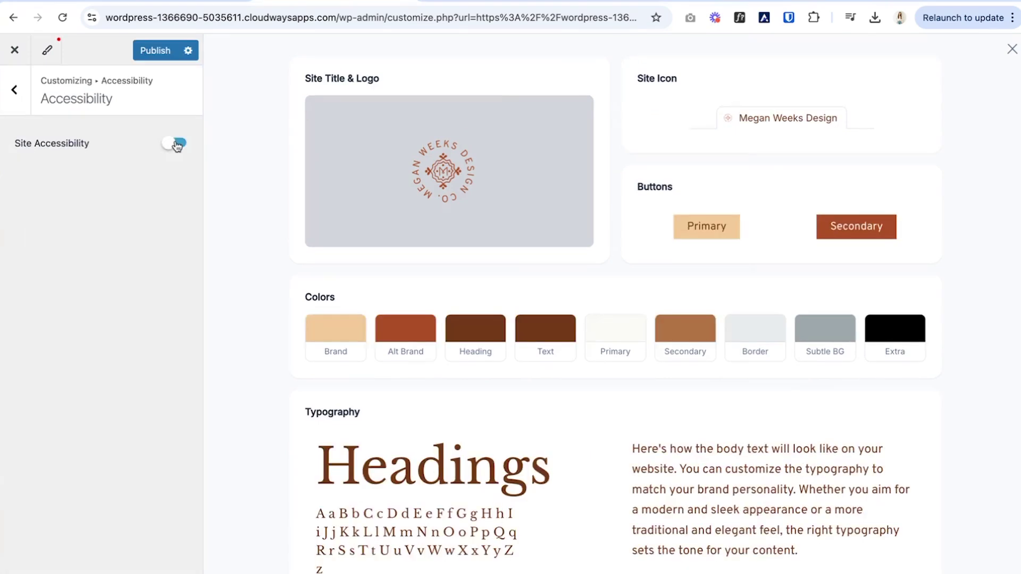
# Enable Site Accessibility and close the style guide to preview the homepage.
pyautogui.click(175, 144)
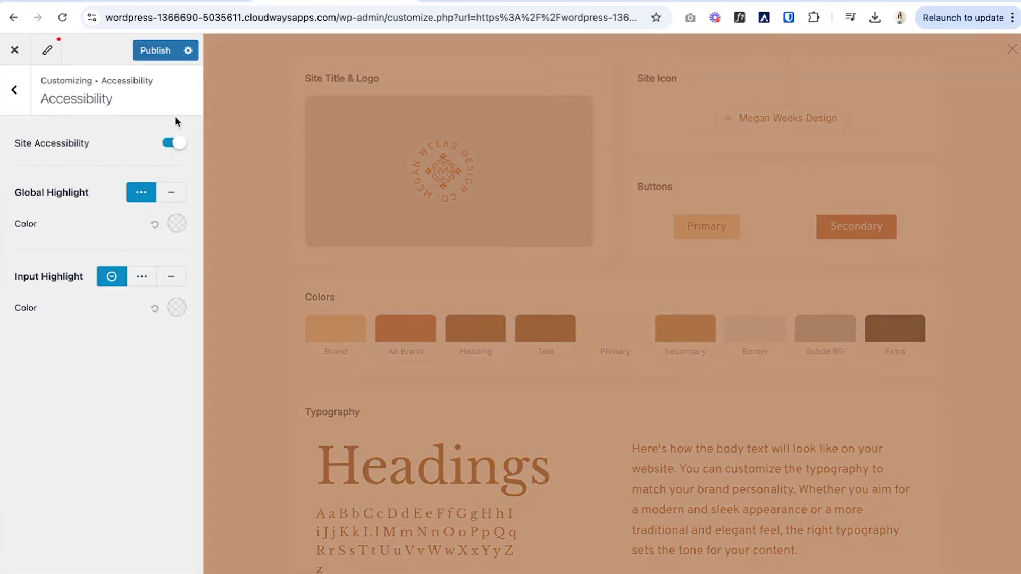
pyautogui.click(13, 89)
pyautogui.press('Escape')
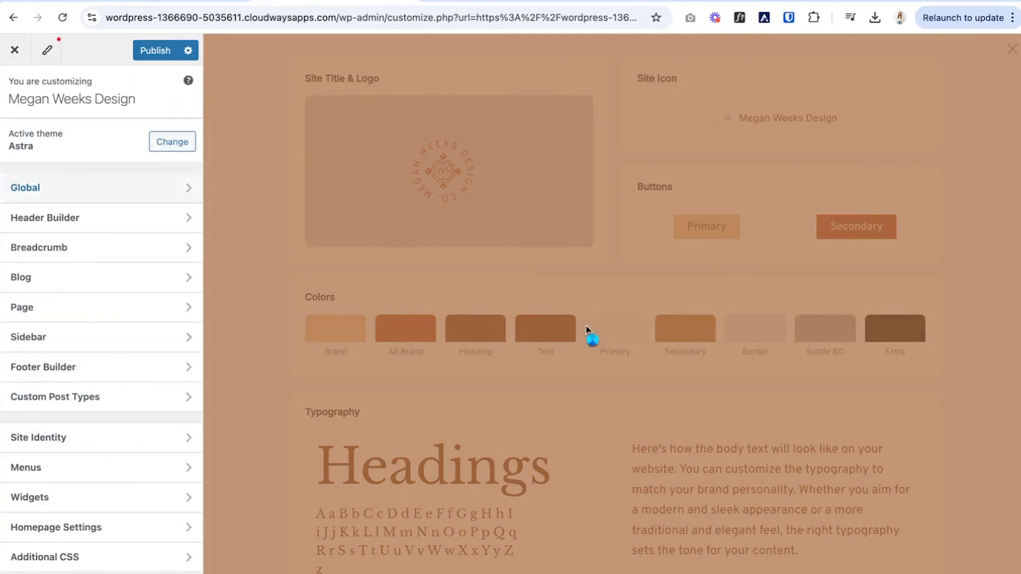
pyautogui.press('Escape')
pyautogui.scroll(-3, 344, 153)
pyautogui.scroll(3, 345, 153)
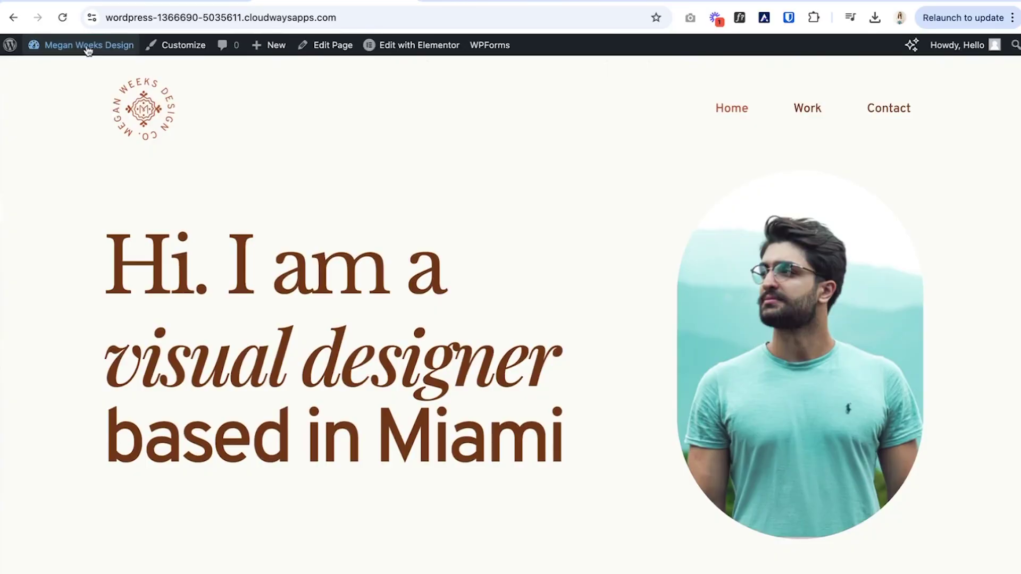
# Create a new, untitled draft page from the WordPress Pages screen.
pyautogui.moveTo(88, 48)
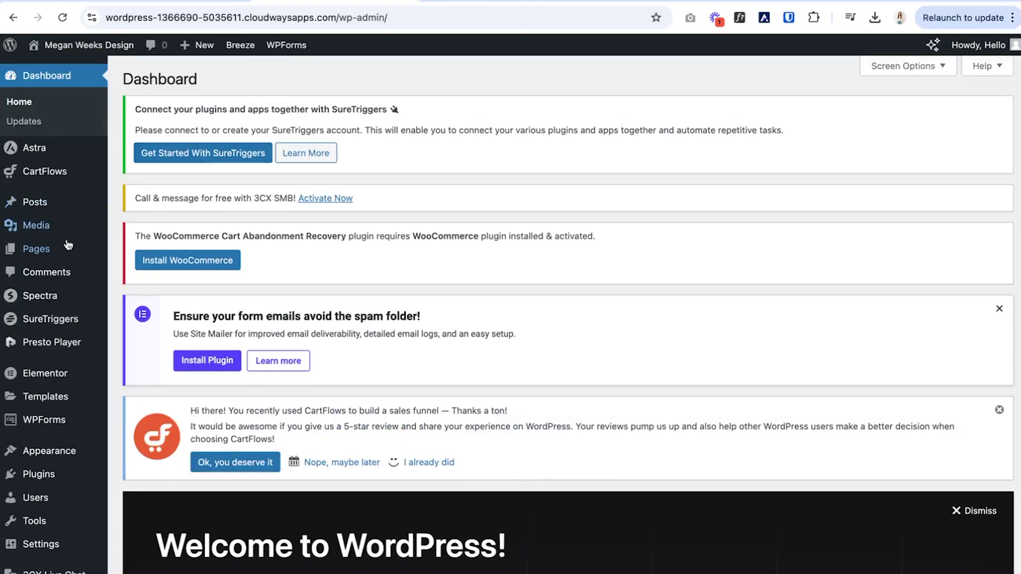
pyautogui.moveTo(30, 257)
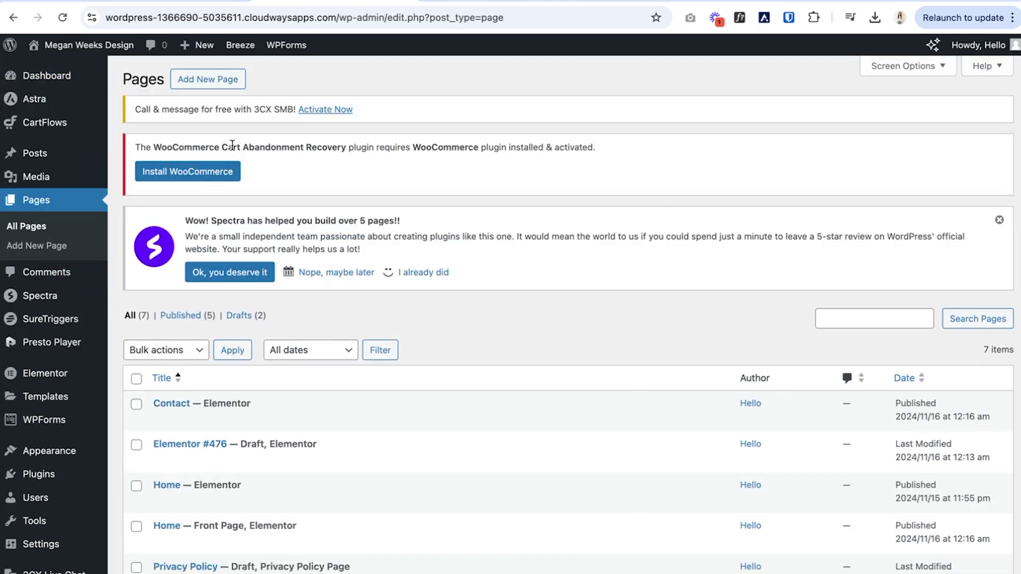
pyautogui.scroll(-3, 205, 244)
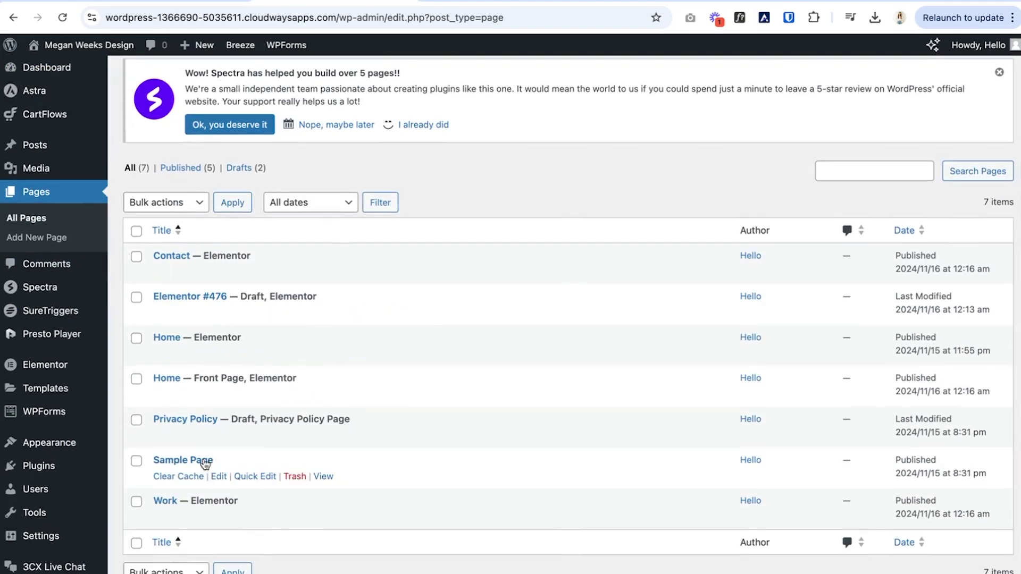
pyautogui.scroll(3, 203, 485)
pyautogui.scroll(-1, 204, 485)
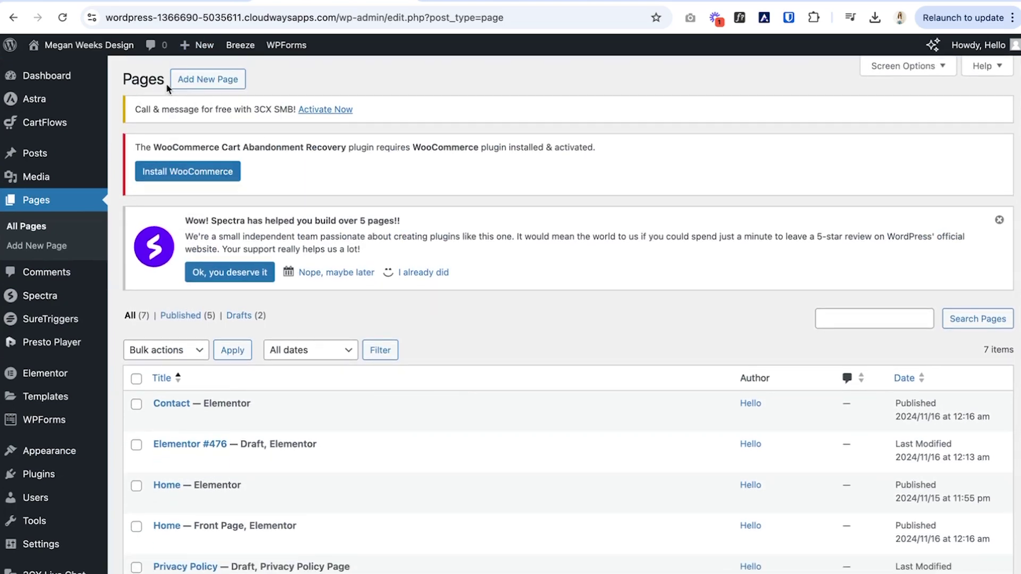
pyautogui.click(180, 84)
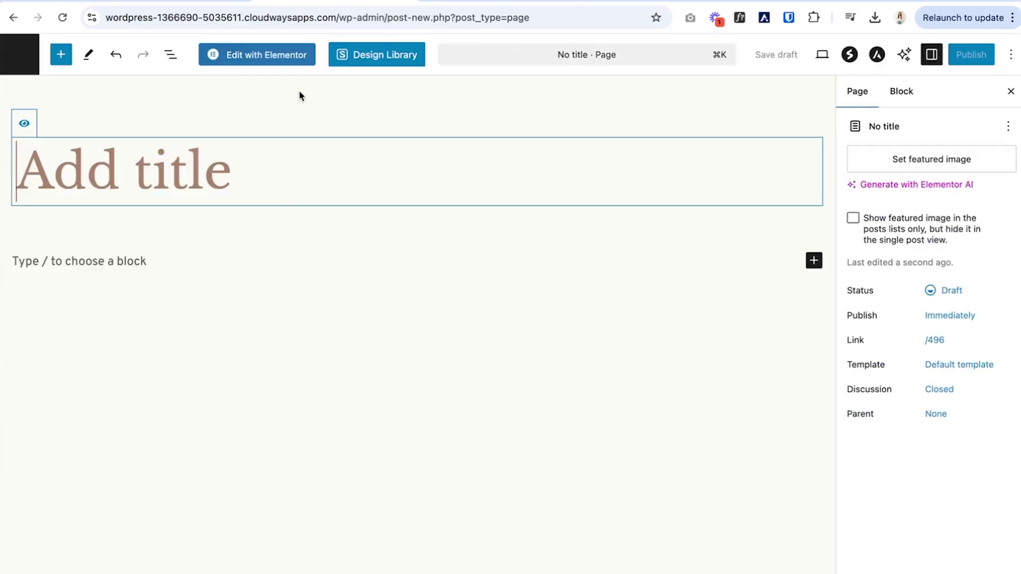
# Open the Spectra Design Library and set the pattern Color Style to white.
pyautogui.click(374, 63)
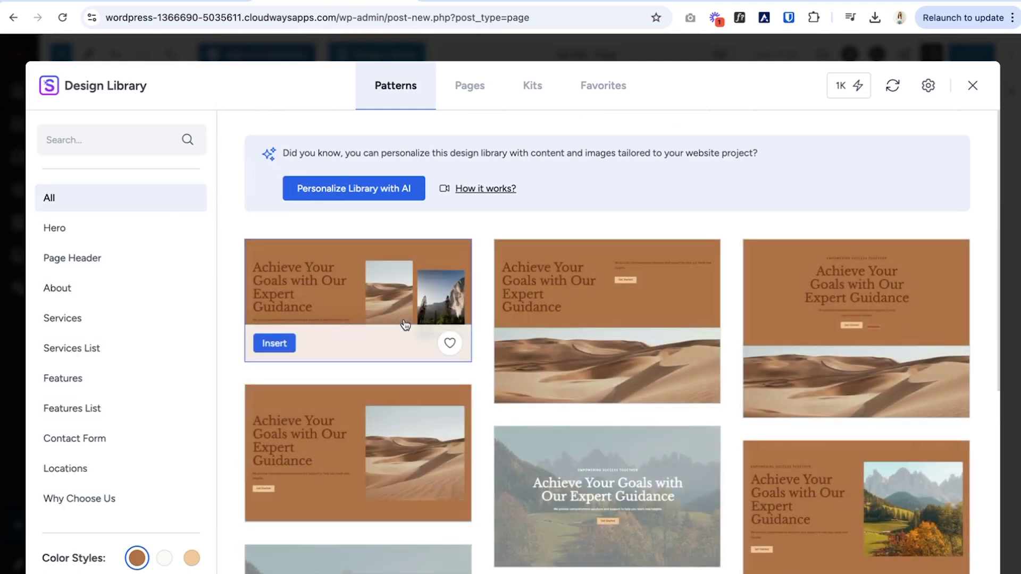
pyautogui.scroll(-10, 405, 325)
pyautogui.scroll(-3, 105, 341)
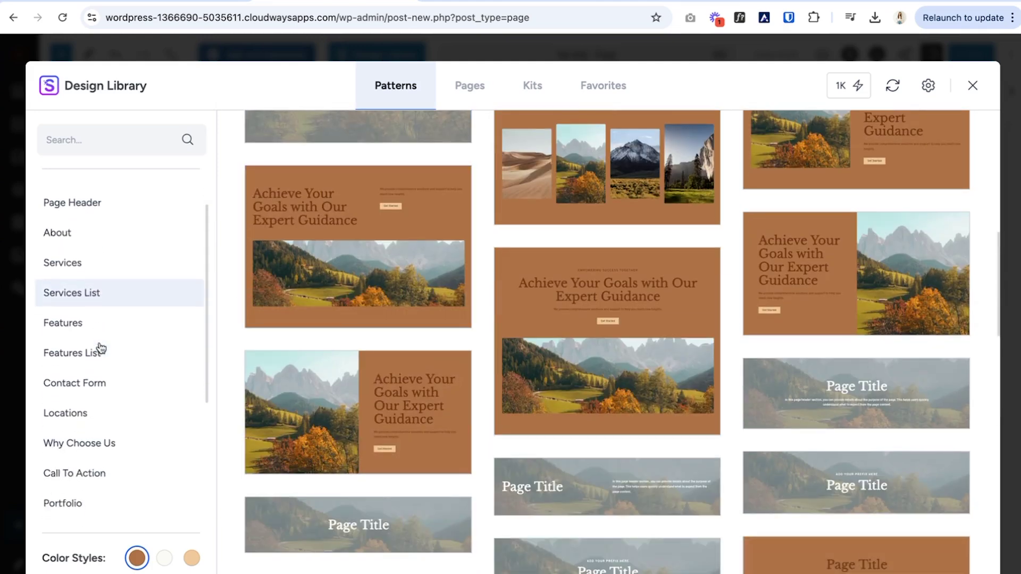
pyautogui.click(101, 310)
pyautogui.scroll(-3, 123, 311)
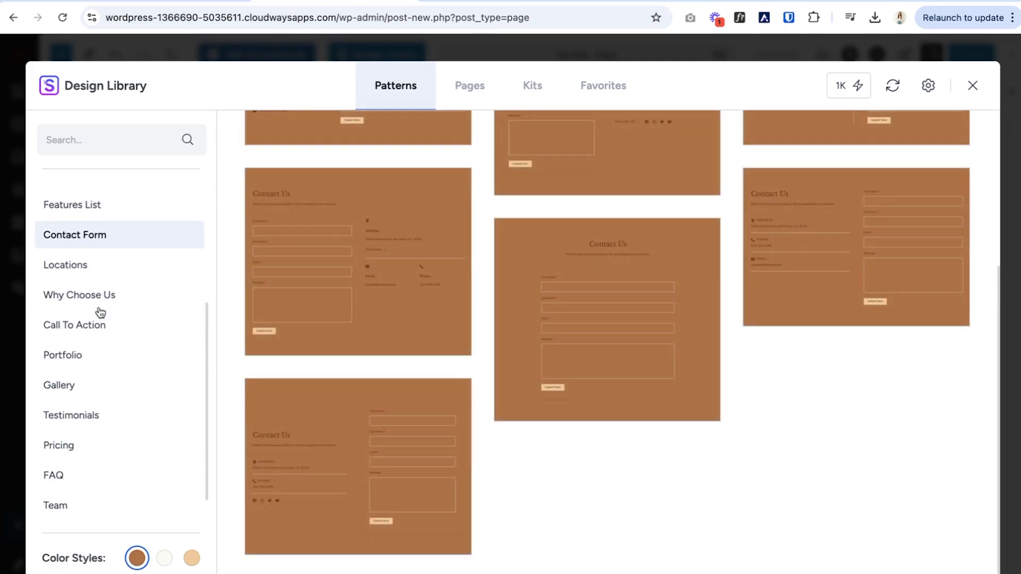
pyautogui.scroll(-1, 130, 303)
pyautogui.click(164, 558)
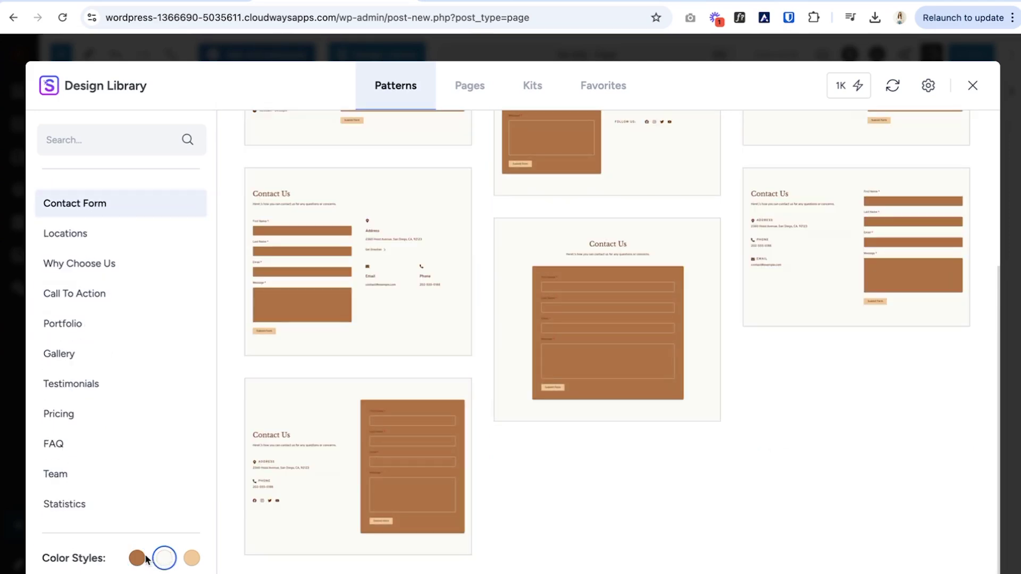
pyautogui.click(191, 558)
pyautogui.click(165, 558)
pyautogui.click(191, 558)
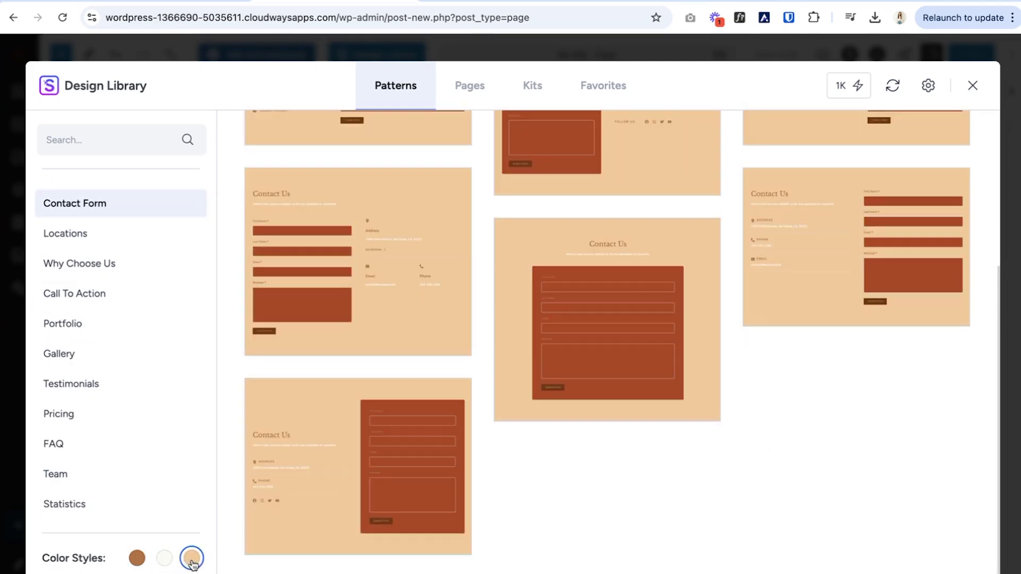
pyautogui.click(164, 559)
pyautogui.scroll(5, 83, 362)
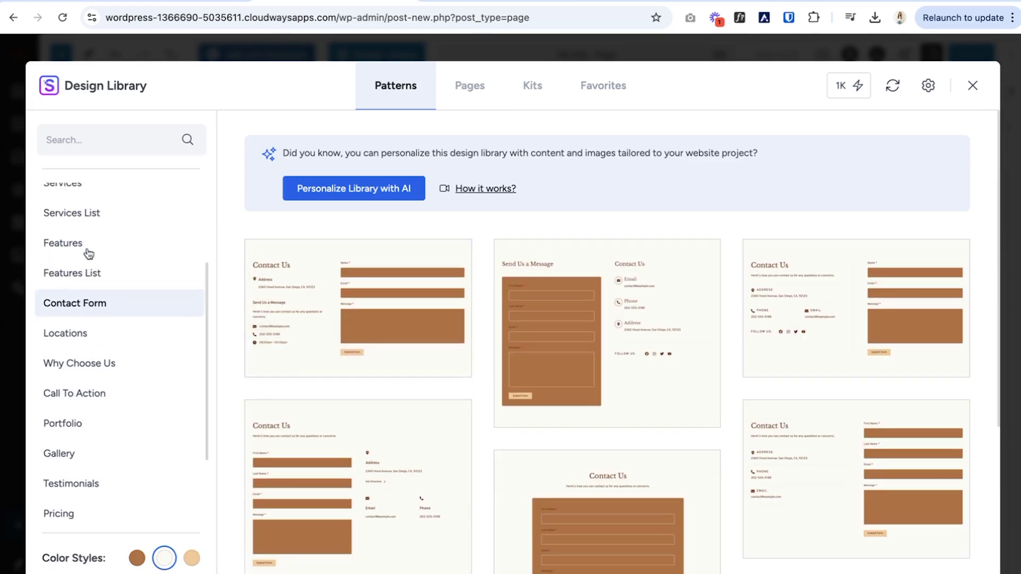
# Insert the 'Discover Our Journey So Far' pattern from the About category.
pyautogui.click(75, 296)
pyautogui.scroll(-3, 520, 365)
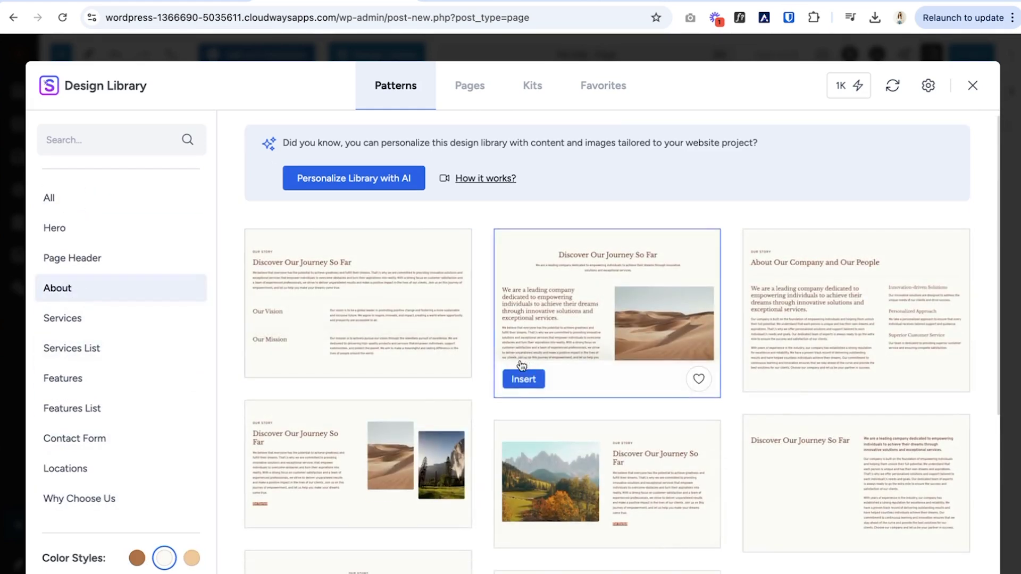
pyautogui.scroll(-4, 521, 366)
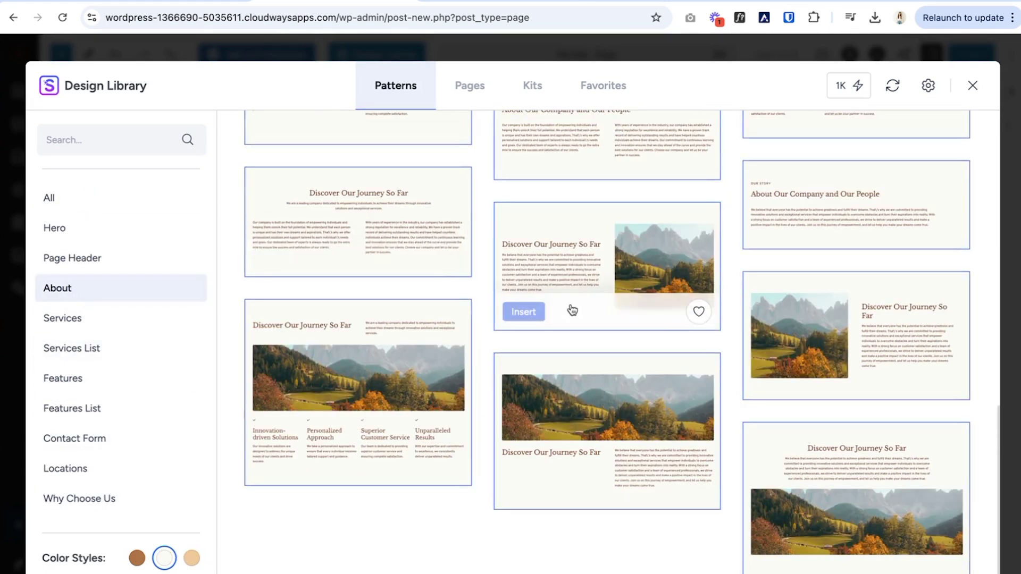
pyautogui.click(362, 212)
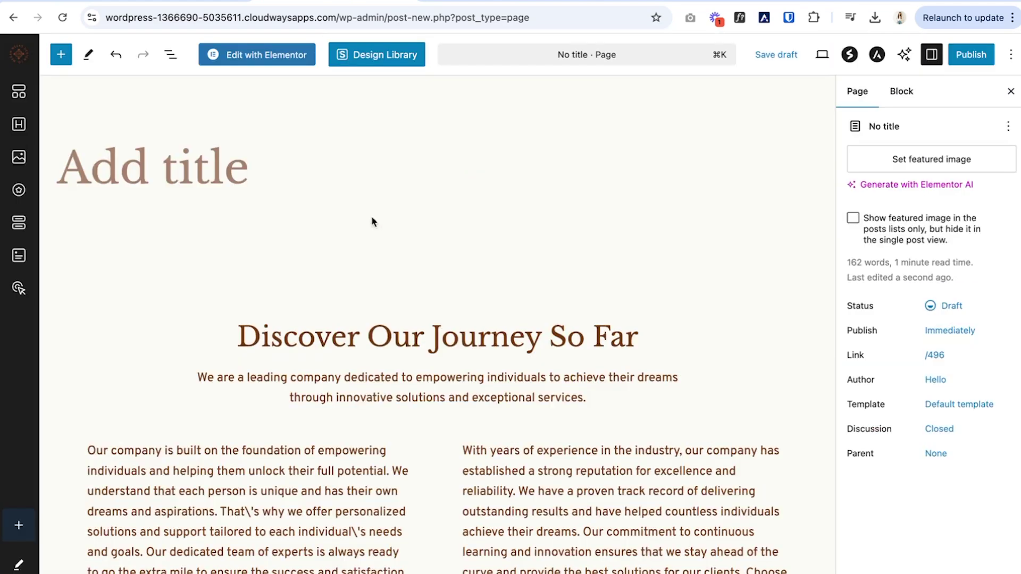
# Inspect the pattern's heading and text columns, then switch the page to Elementor.
pyautogui.scroll(-6, 430, 319)
pyautogui.click(365, 251)
pyautogui.moveTo(365, 251); pyautogui.dragTo(416, 208)
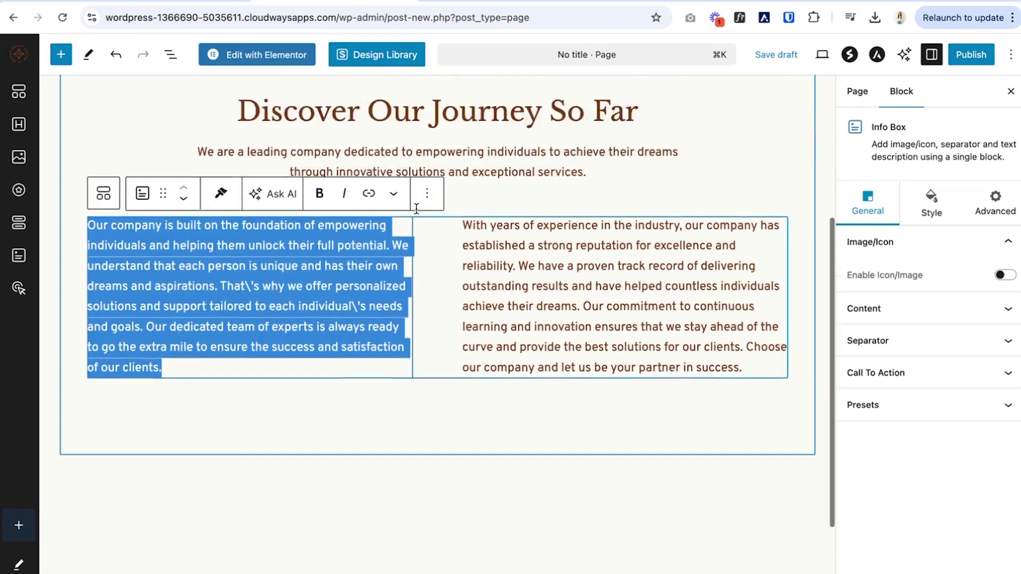
pyautogui.click(561, 206)
pyautogui.click(569, 383)
pyautogui.click(349, 383)
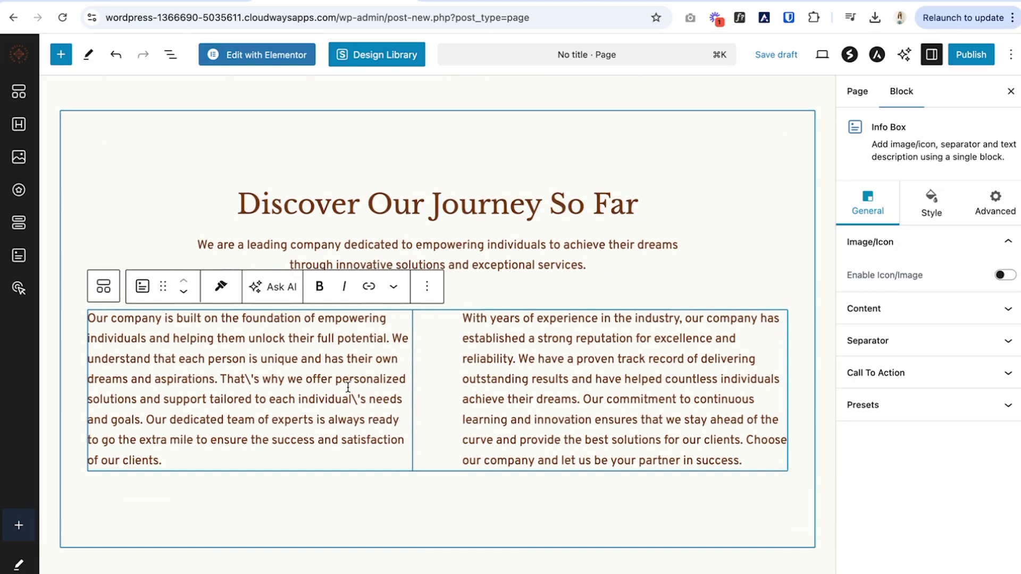
pyautogui.click(241, 57)
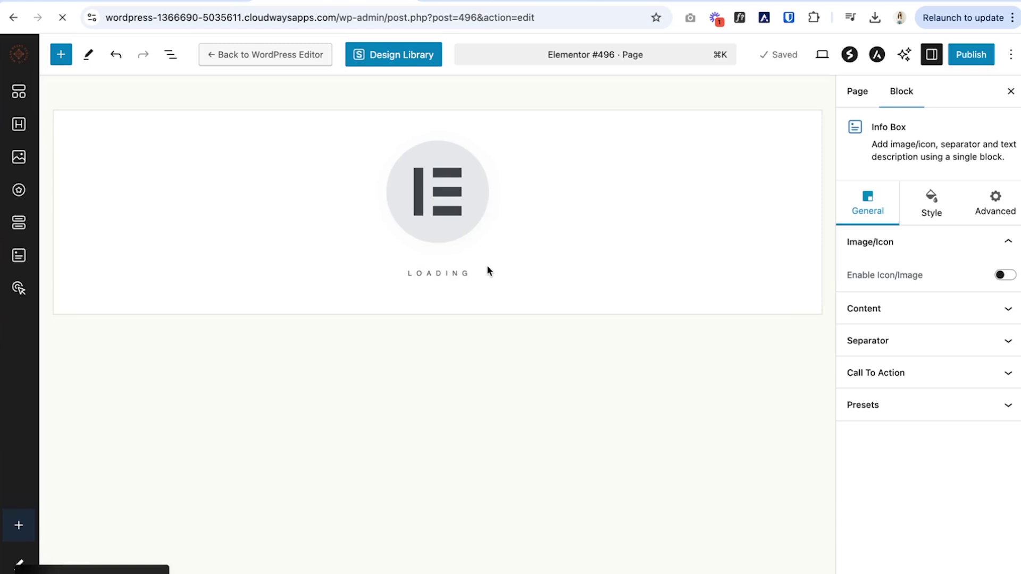
# Select the Text Editor widget and review its 'Discover Our Journey So Far' text.
pyautogui.scroll(-3, 585, 256)
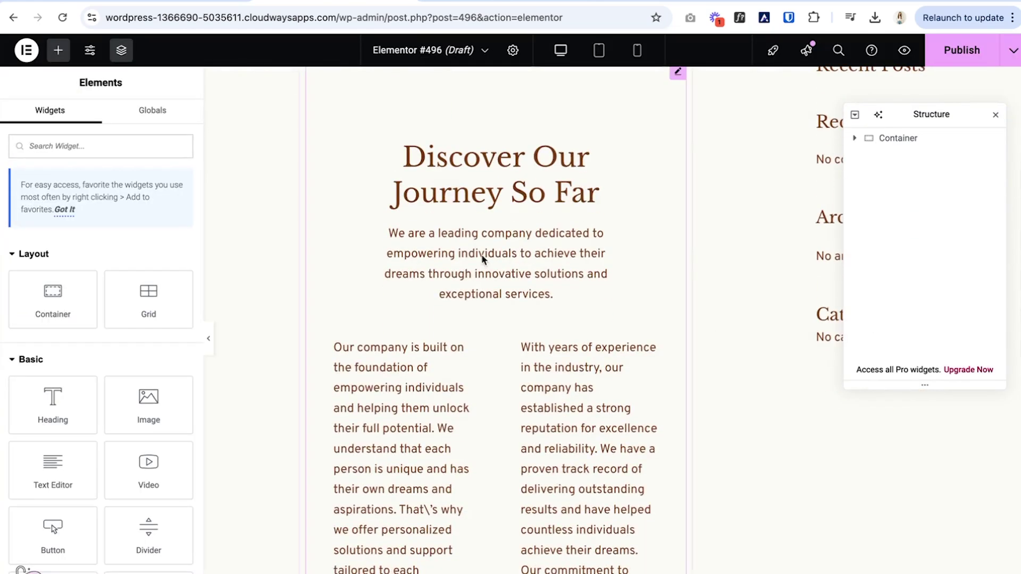
pyautogui.click(484, 255)
pyautogui.scroll(-2, 489, 260)
pyautogui.scroll(-3, 107, 326)
pyautogui.click(82, 319)
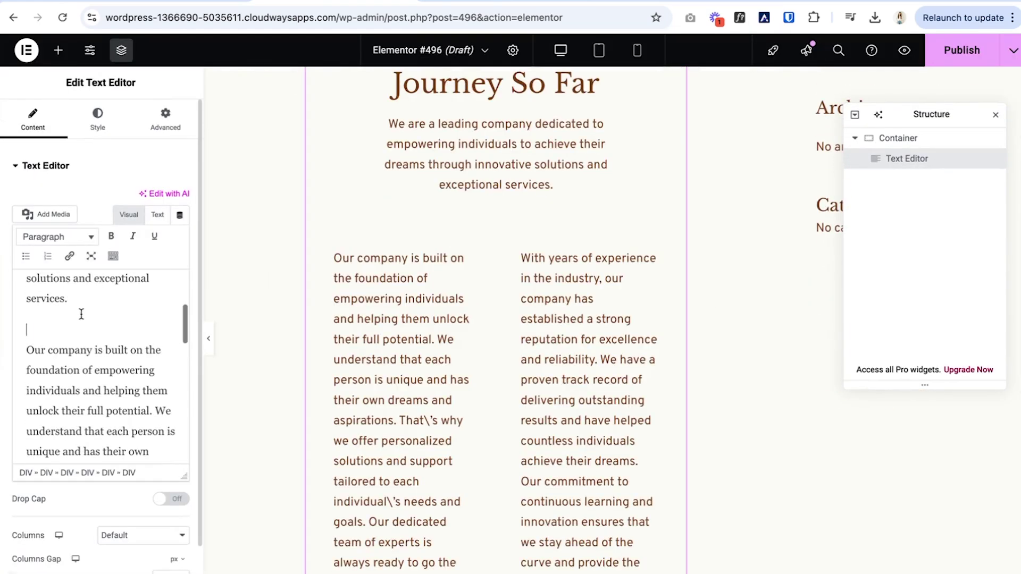
pyautogui.scroll(-5, 86, 361)
pyautogui.scroll(15, 169, 414)
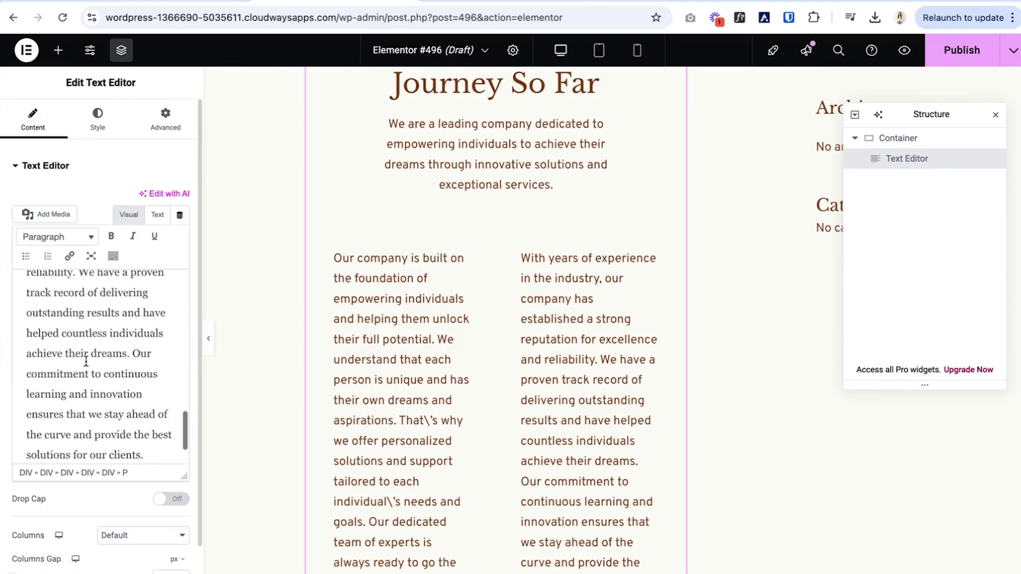
pyautogui.scroll(3, 421, 368)
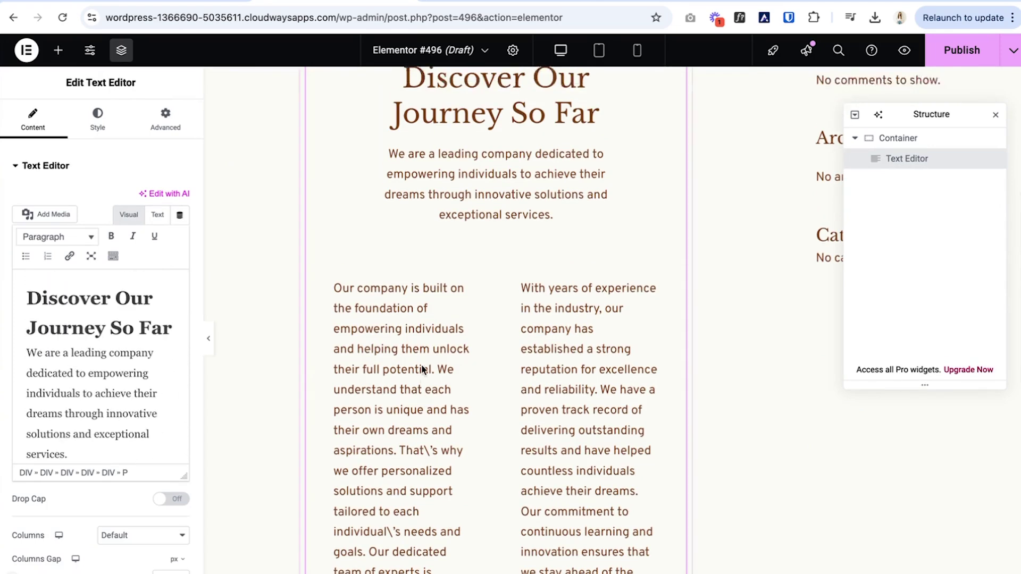
pyautogui.scroll(-15, 421, 365)
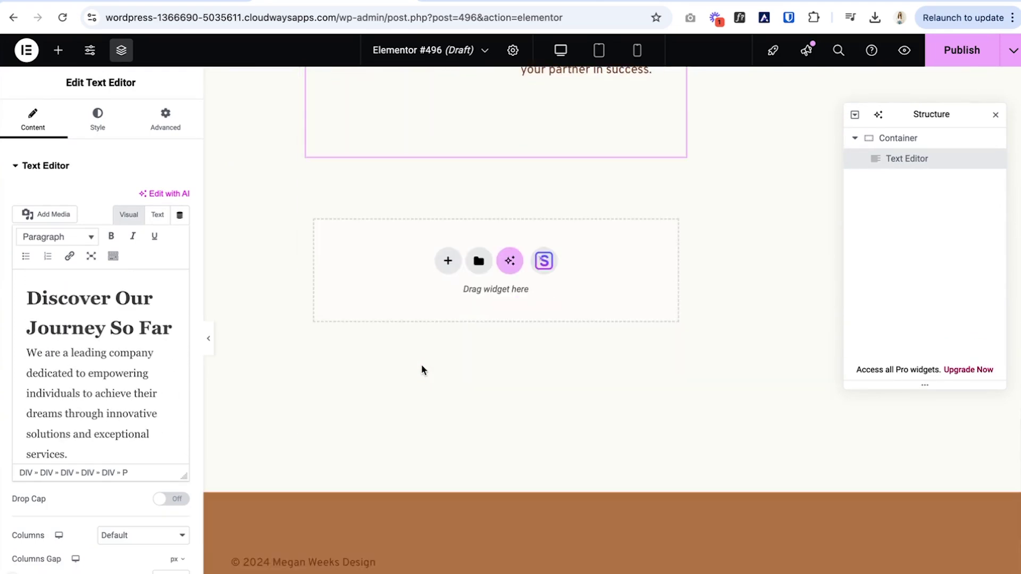
pyautogui.scroll(-4, 177, 451)
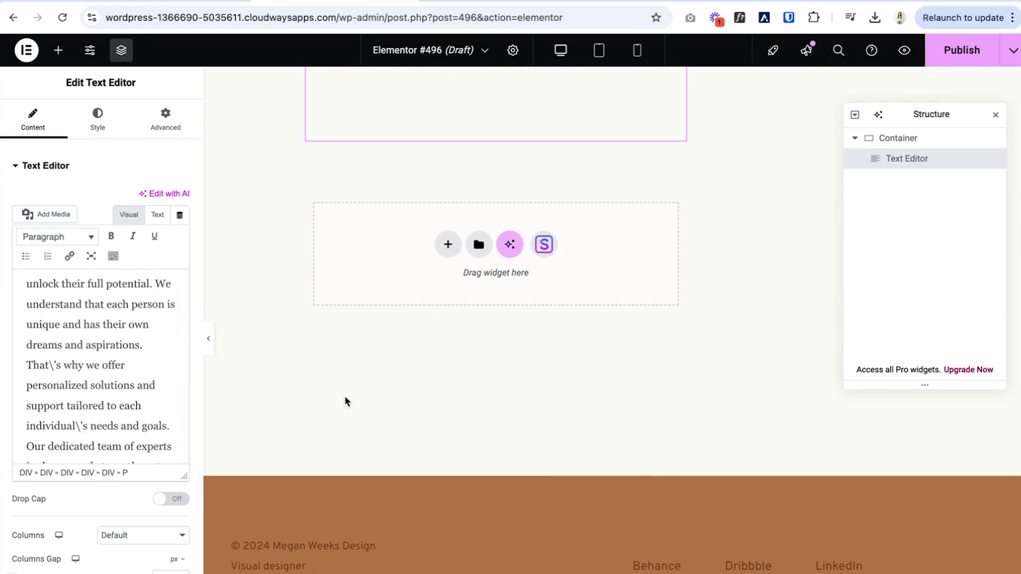
pyautogui.scroll(-5, 181, 452)
pyautogui.scroll(12, 280, 327)
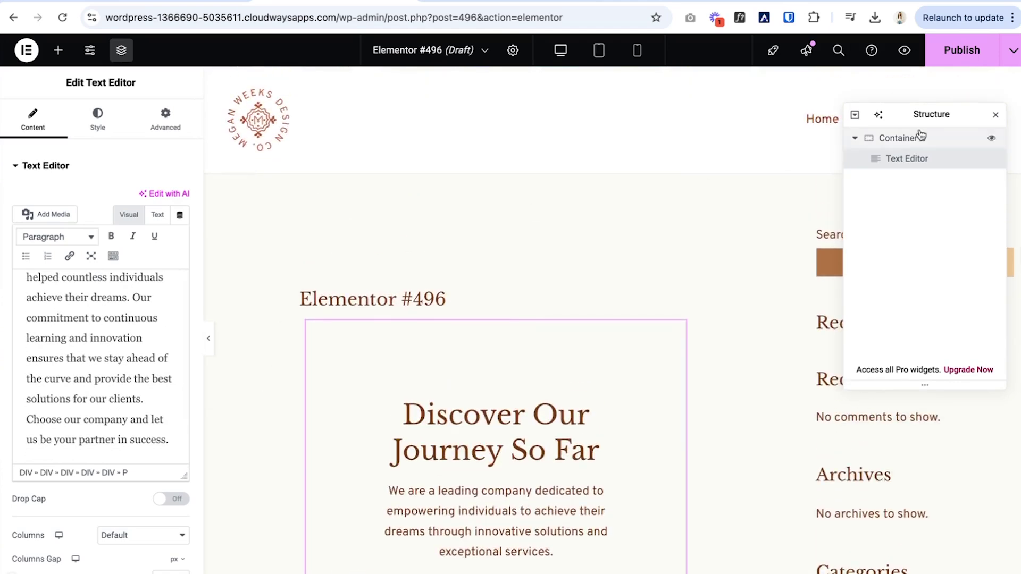
# Move the Structure panel aside and save the page as a draft.
pyautogui.moveTo(972, 114); pyautogui.dragTo(741, 288)
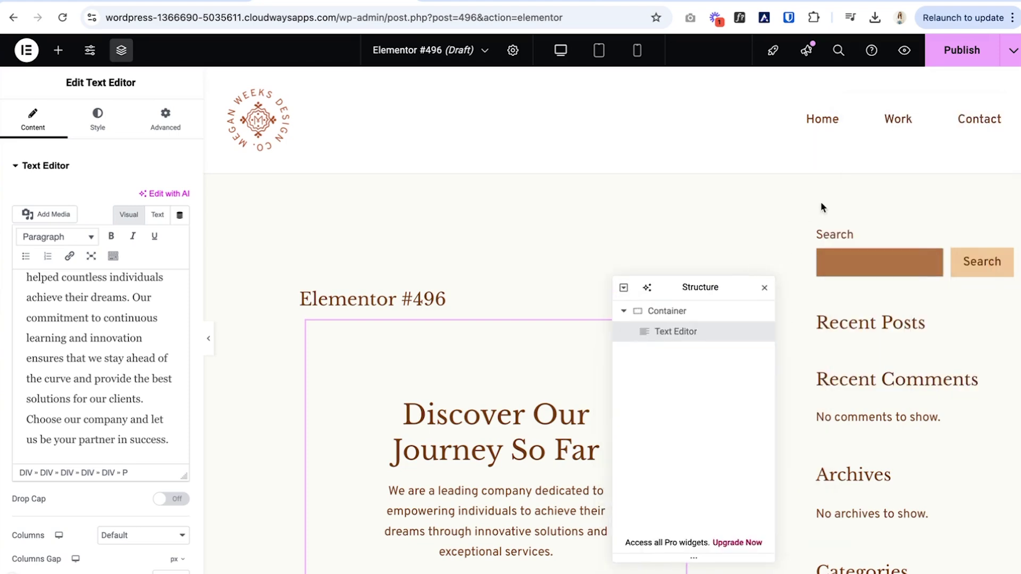
pyautogui.click(981, 331)
pyautogui.click(1013, 50)
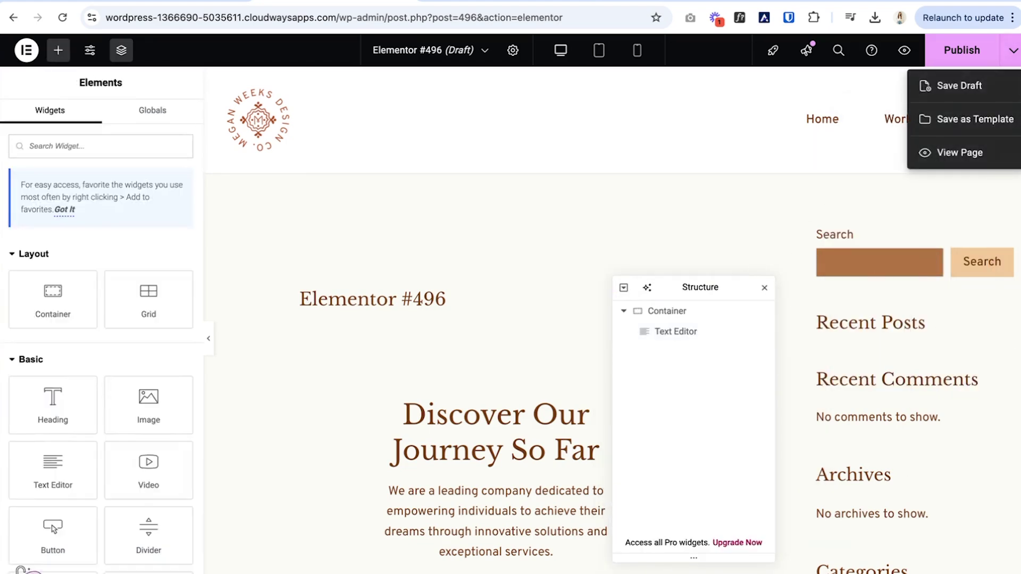
pyautogui.click(982, 94)
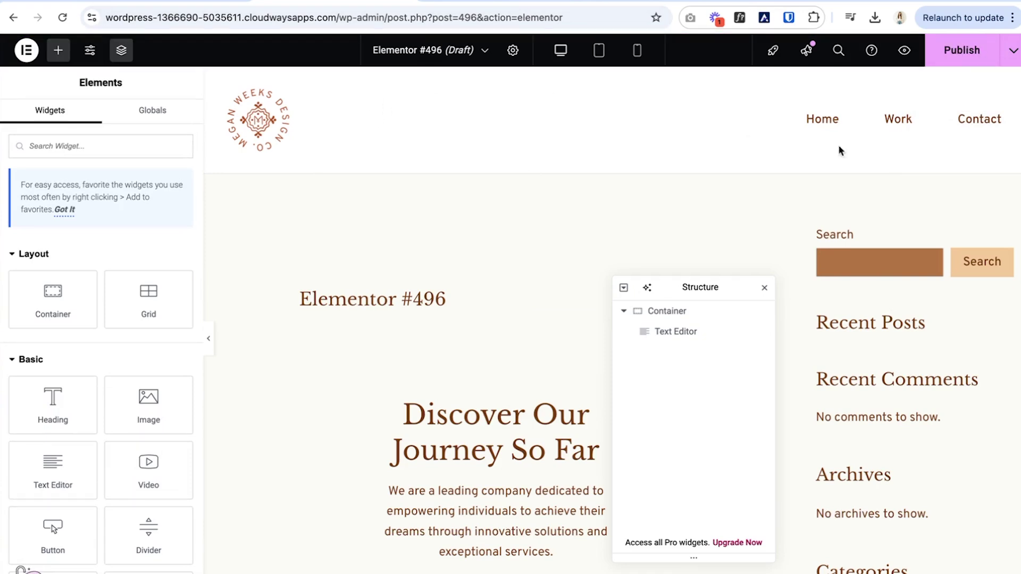
pyautogui.click(522, 55)
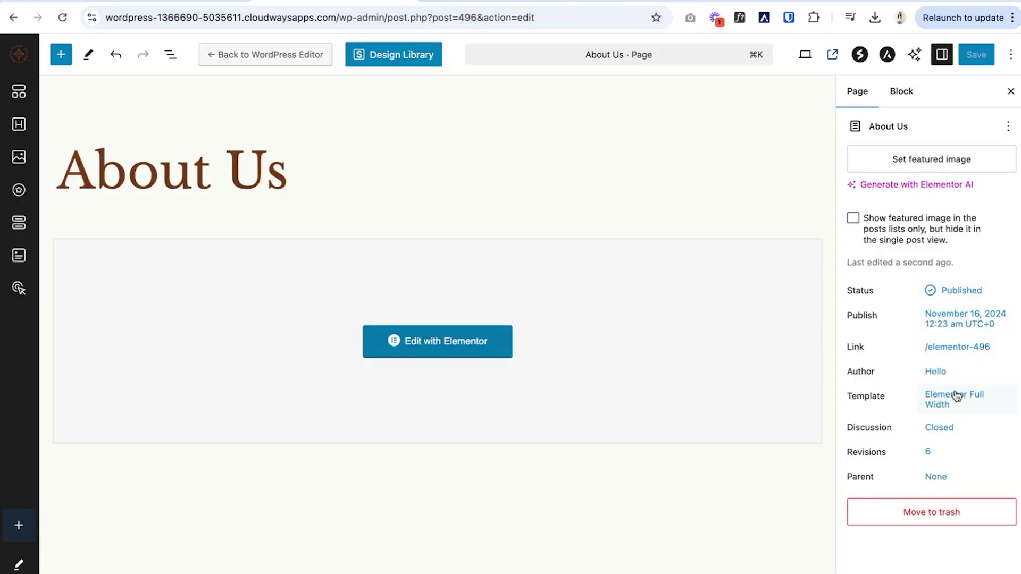
# Keep the Elementor Full Width template and confirm the page title reads 'About Us'.
pyautogui.click(955, 398)
pyautogui.click(939, 523)
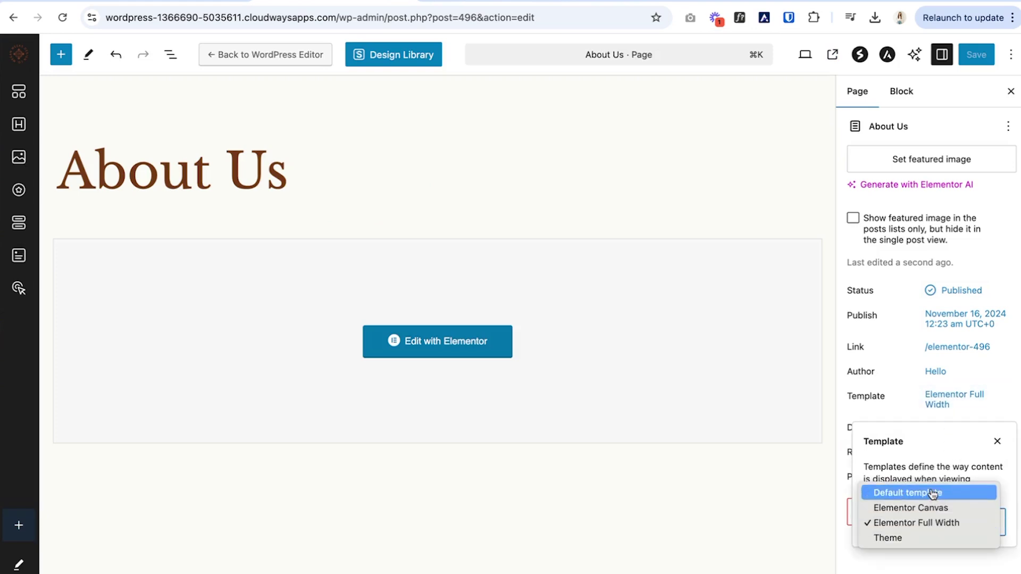
pyautogui.click(938, 524)
pyautogui.click(997, 442)
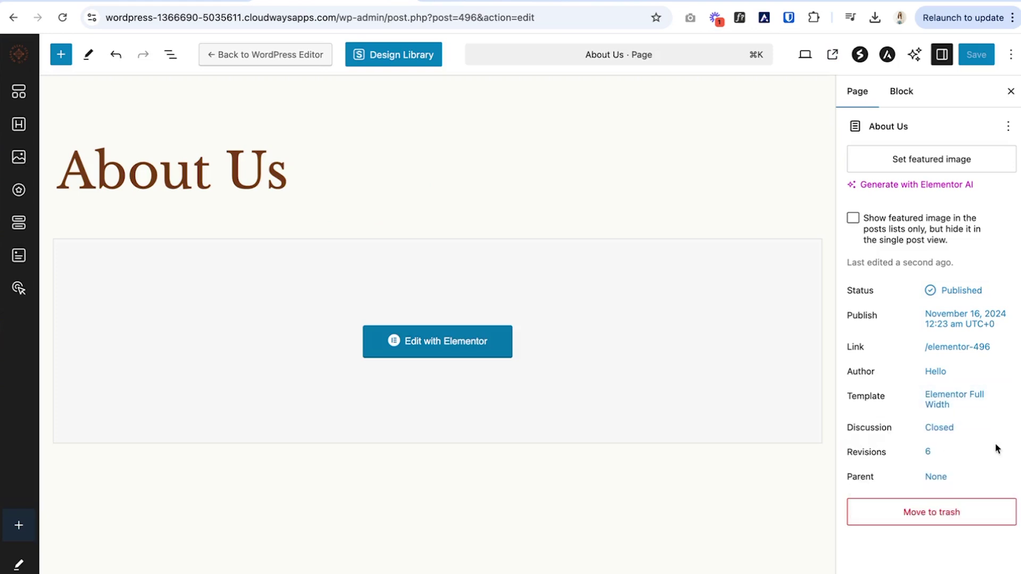
pyautogui.click(304, 177)
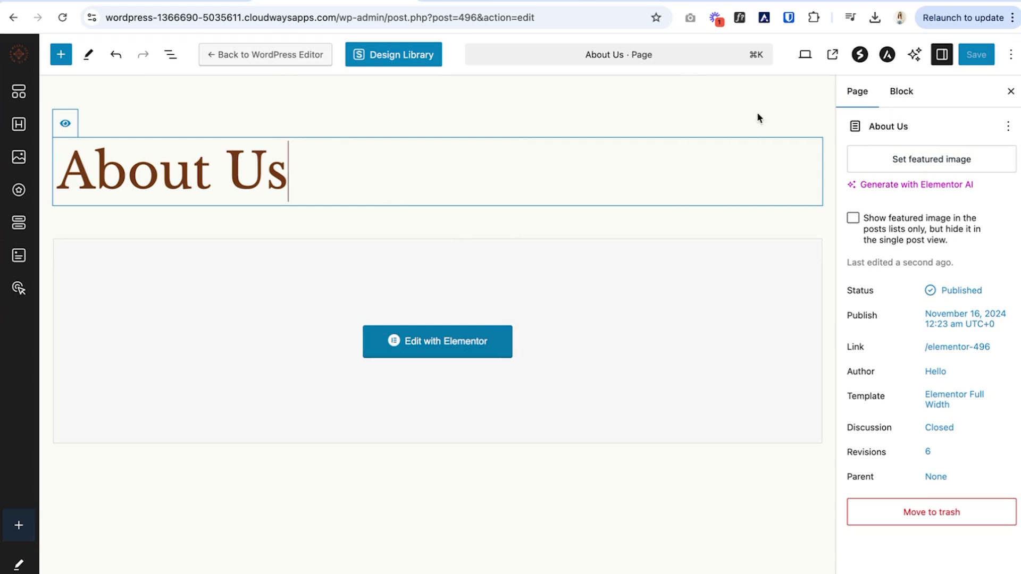
pyautogui.scroll(-3, 757, 111)
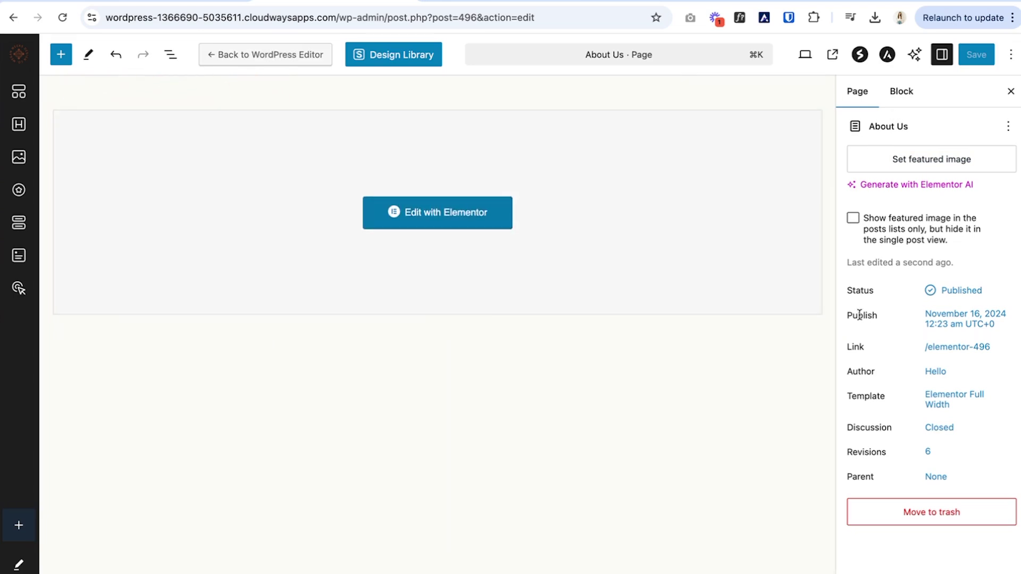
pyautogui.scroll(3, 742, 372)
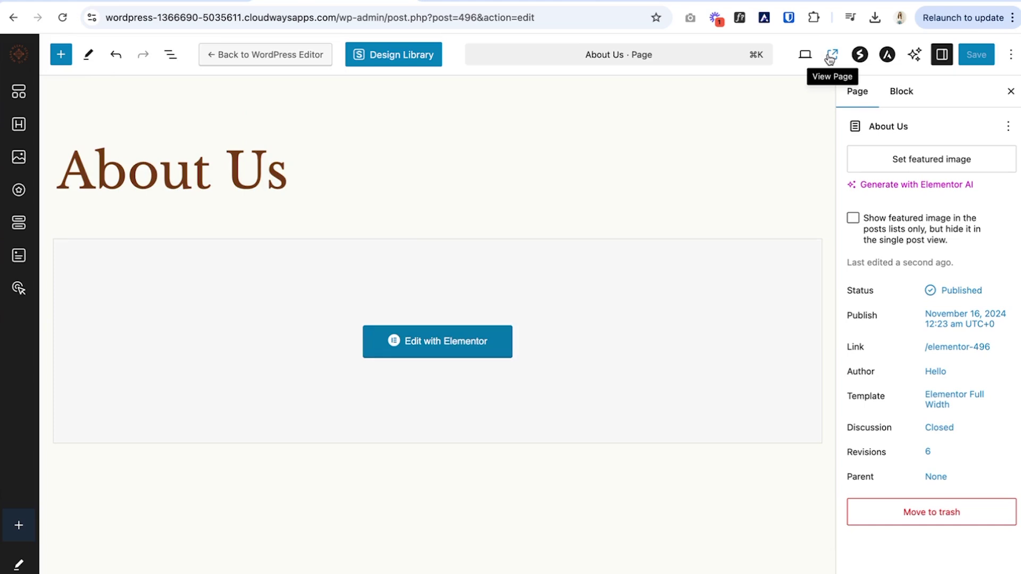
# View the live About Us page and scroll through its content.
pyautogui.click(832, 55)
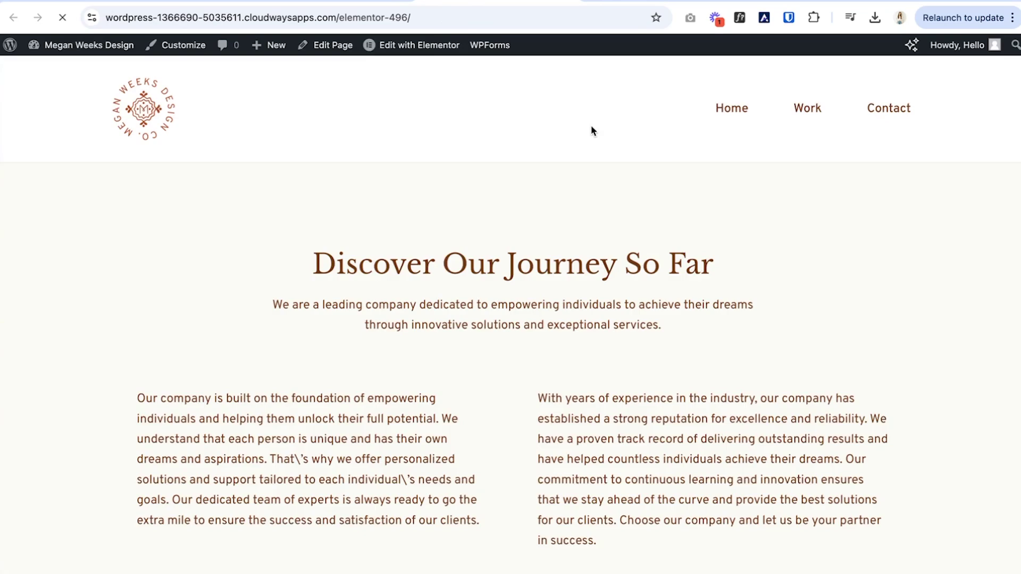
pyautogui.scroll(-3, 592, 127)
pyautogui.scroll(3, 592, 127)
pyautogui.scroll(-10, 413, 155)
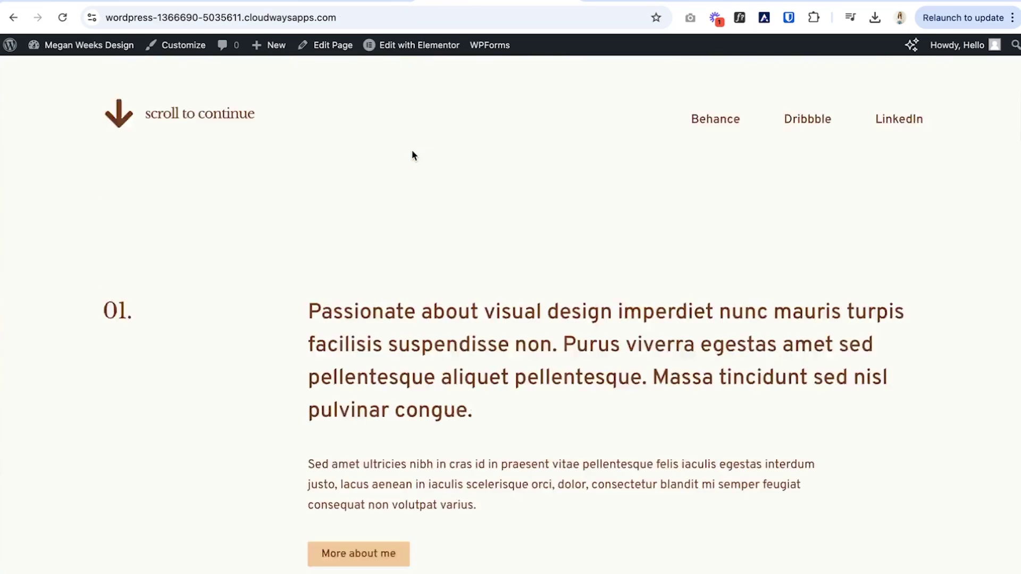
pyautogui.scroll(-5, 413, 155)
pyautogui.scroll(15, 412, 154)
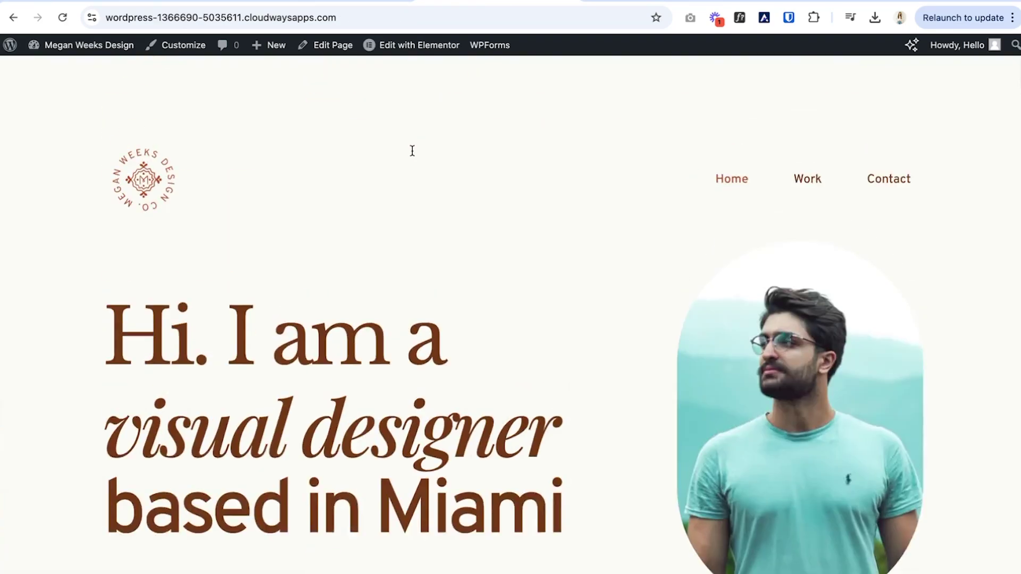